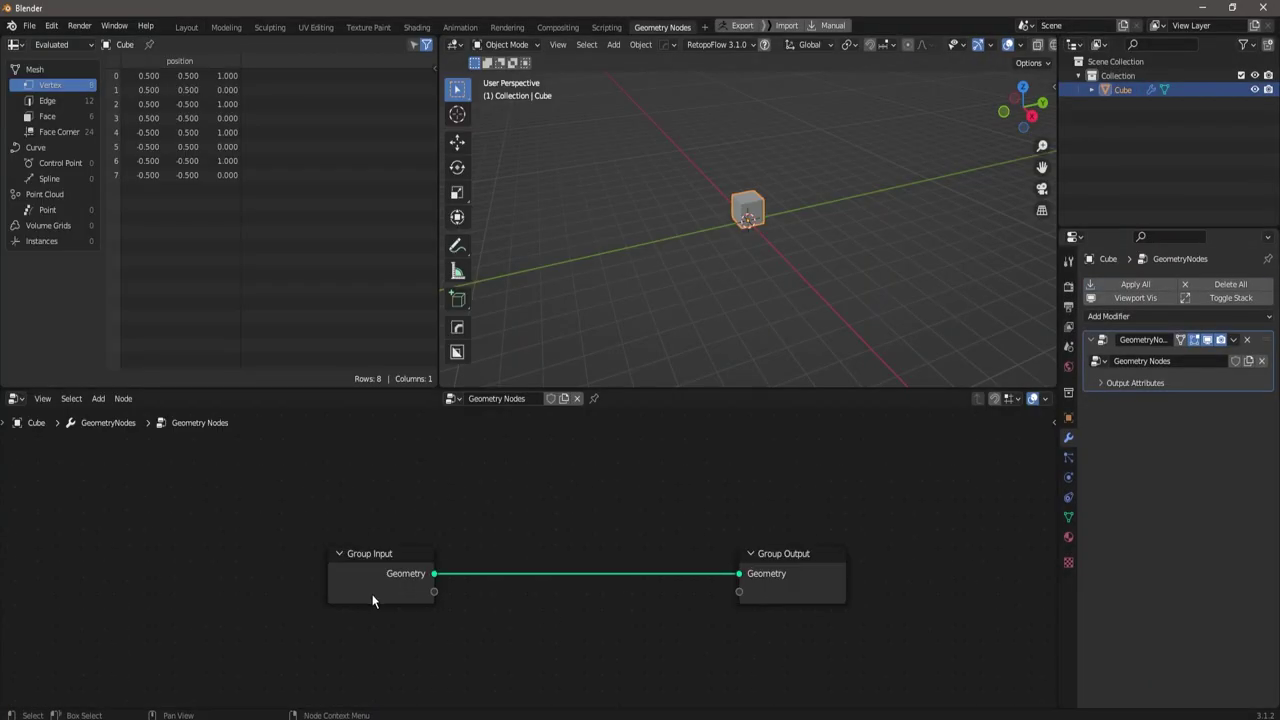
Rename the object FloorBlocks and wire the Random Value node into Translate Instances' Translation.
{"action": "key", "text": "n"}
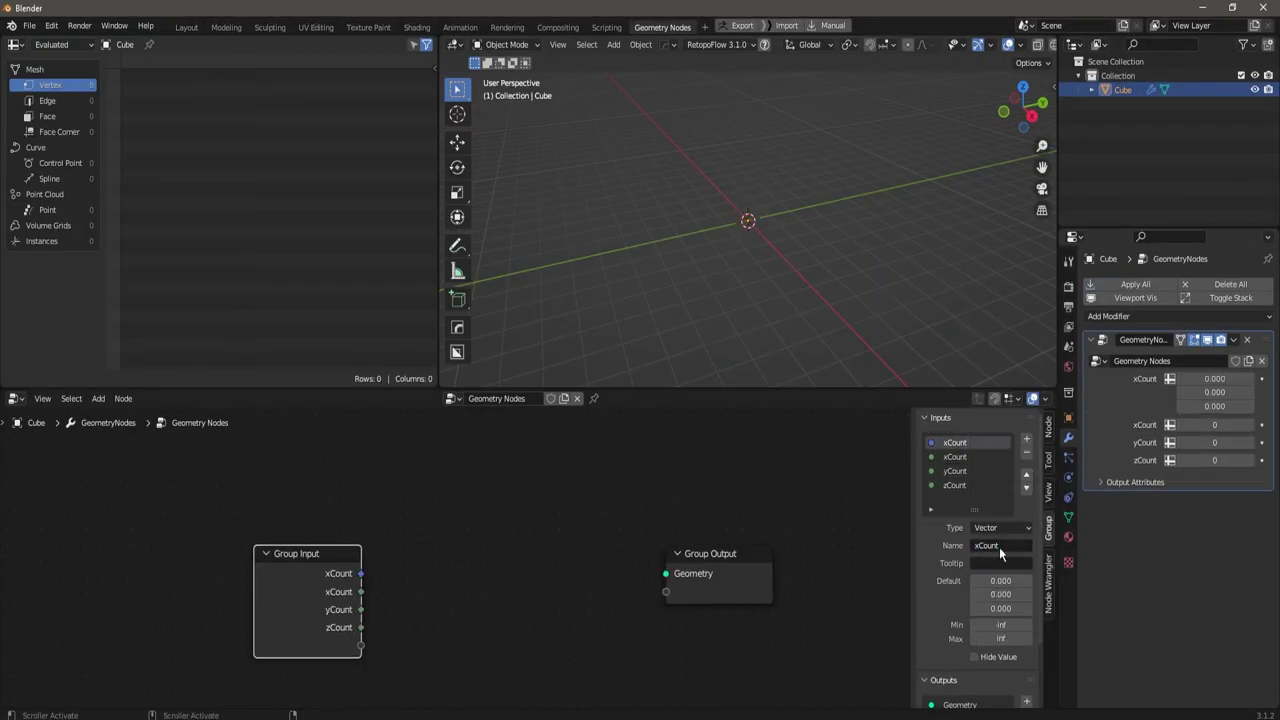
{"action": "double_click", "coordinate": [1196, 92]}
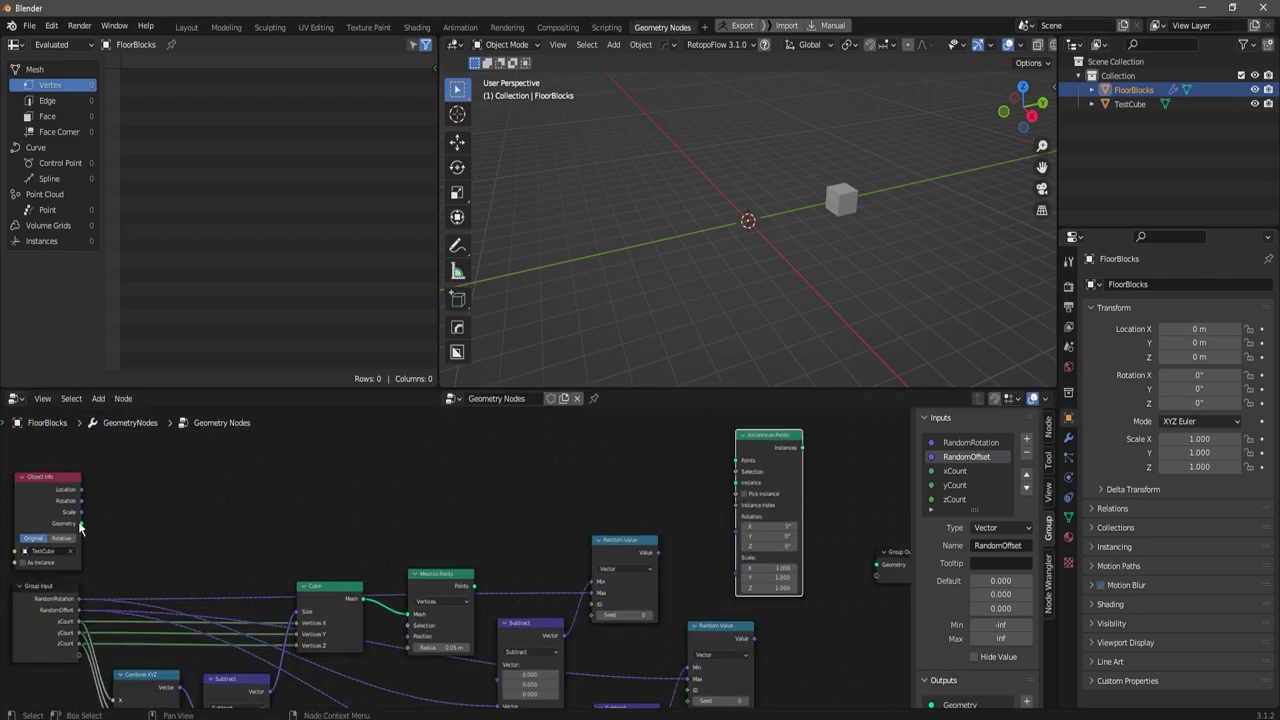
{"action": "middle_click_drag", "start_coordinate": [717, 565], "coordinate": [578, 534]}
{"action": "left_click_drag", "start_coordinate": [445, 609], "coordinate": [535, 592]}
{"action": "left_click_drag", "start_coordinate": [535, 592], "coordinate": [566, 571]}
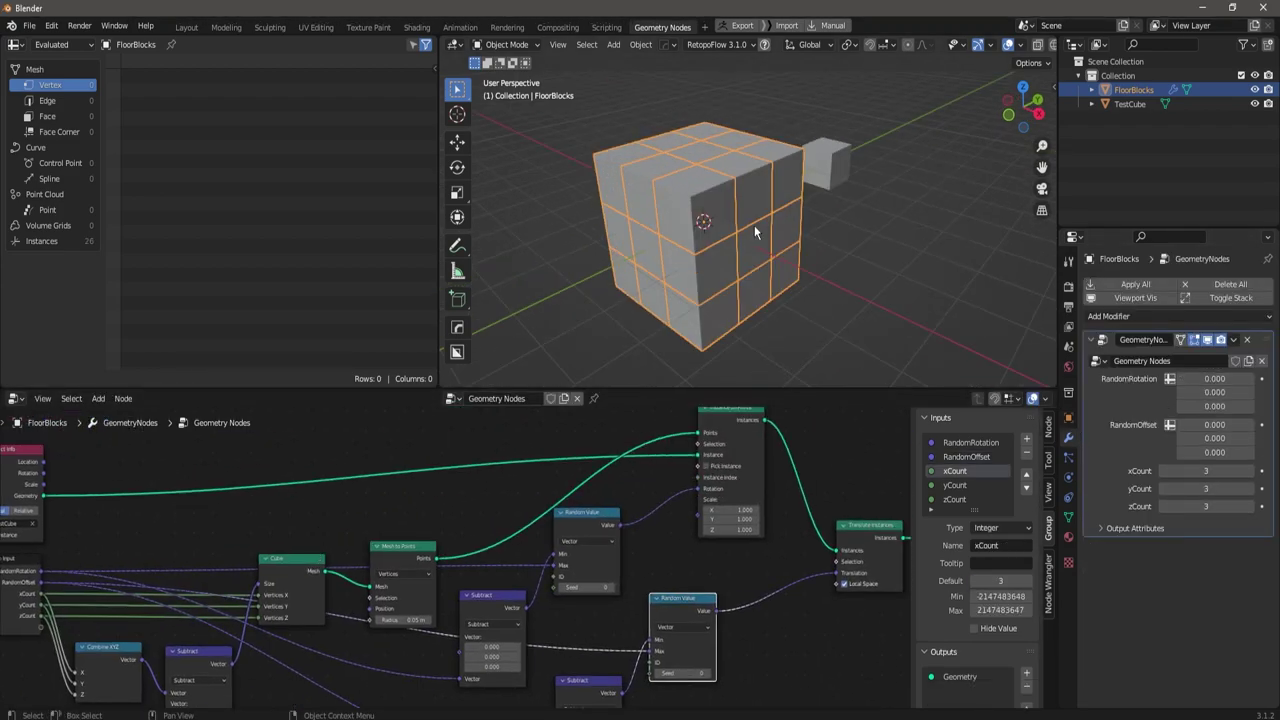
{"action": "middle_click_drag", "start_coordinate": [600, 650], "coordinate": [604, 604]}
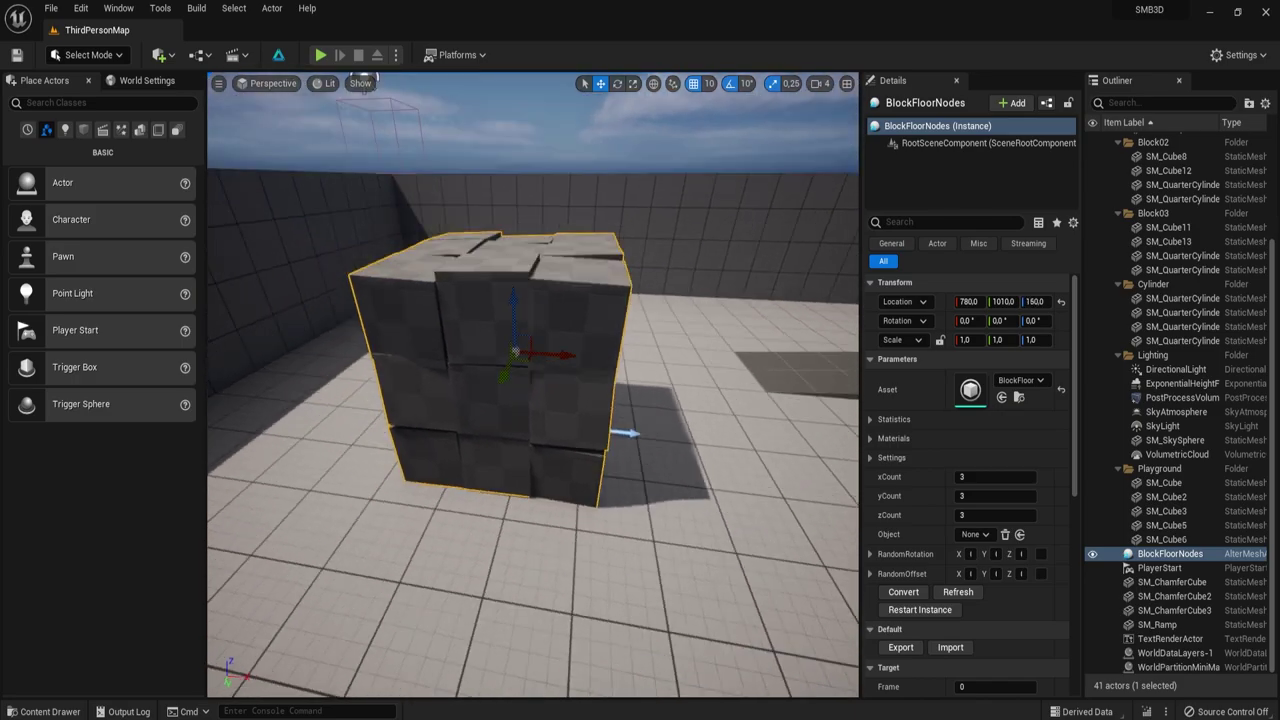
Assign the orange material to Slot_0 of the BlockFloorNodes actor.
{"action": "left_click", "coordinate": [871, 438]}
{"action": "left_click", "coordinate": [1020, 478]}
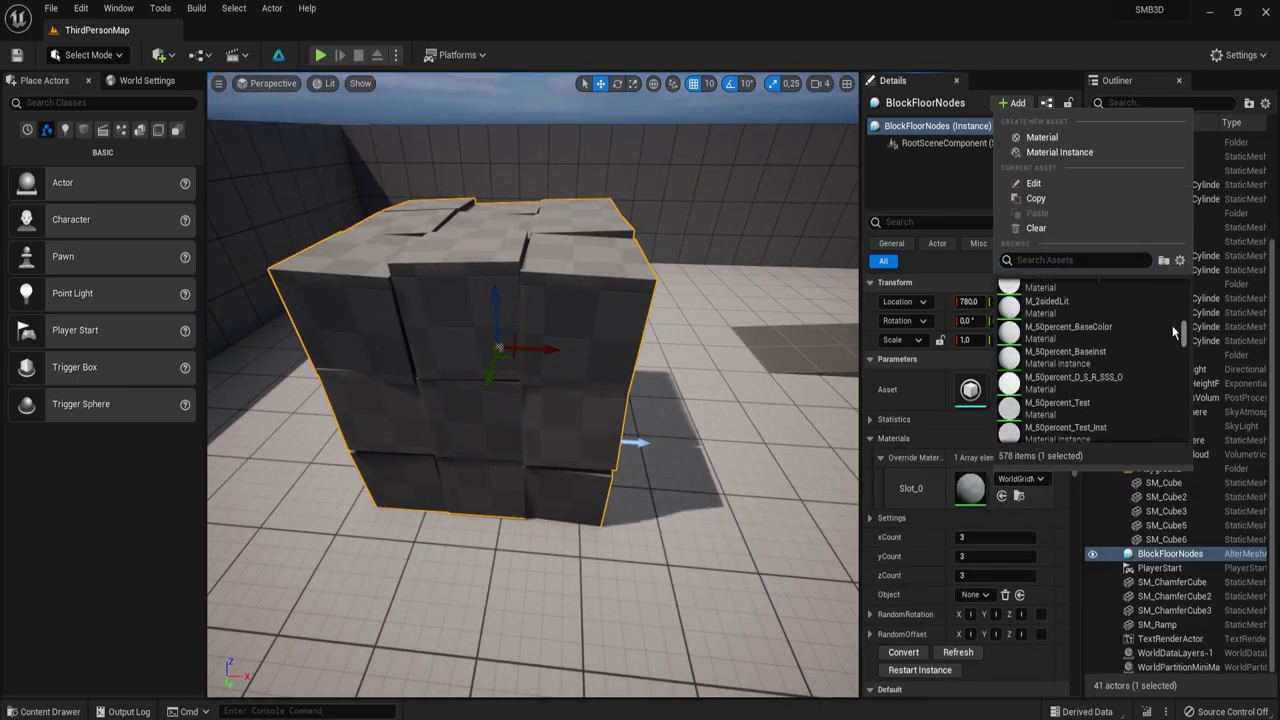
{"action": "left_click", "coordinate": [1091, 350]}
Set the block counts to xCount 6, yCount 10 and zCount 2.
{"action": "left_click_drag", "start_coordinate": [995, 537], "coordinate": [1060, 556]}
{"action": "left_click", "coordinate": [990, 556]}
{"action": "type", "text": "10"}
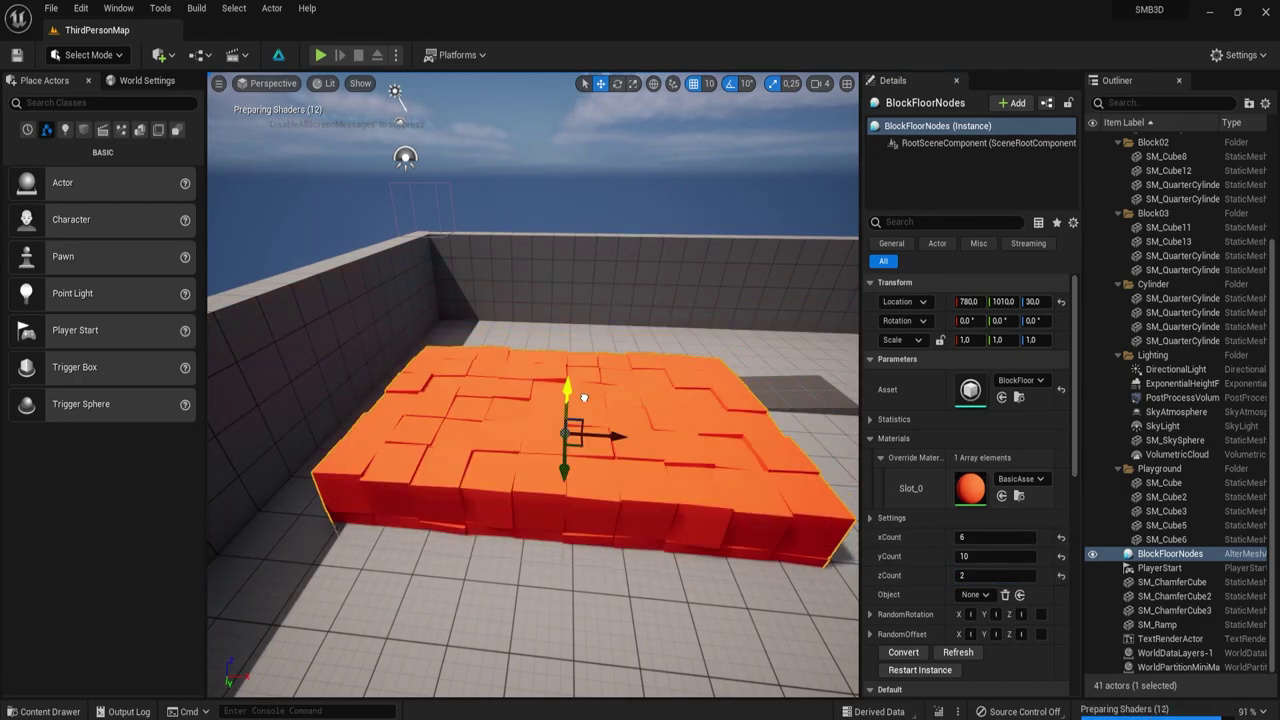
Play the level, running and jumping onto the orange block floor.
{"action": "left_click", "coordinate": [320, 55]}
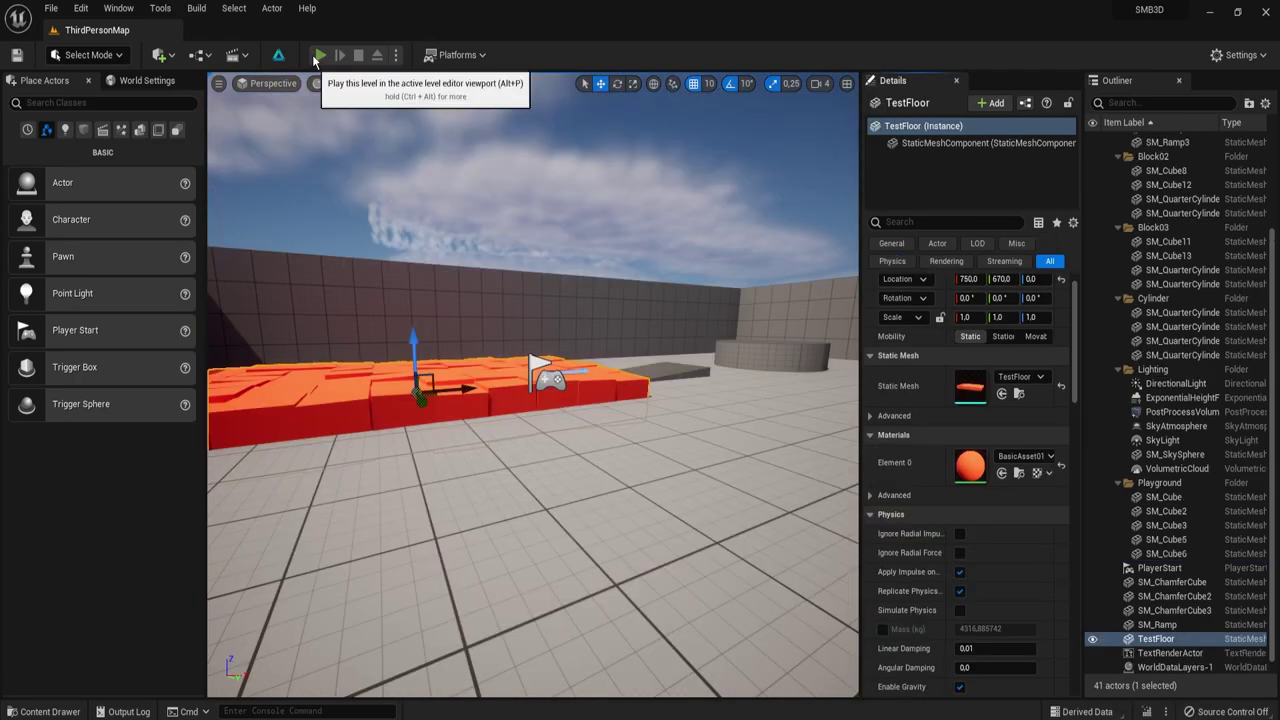
{"action": "key", "text": "w"}
{"action": "key", "text": "space"}
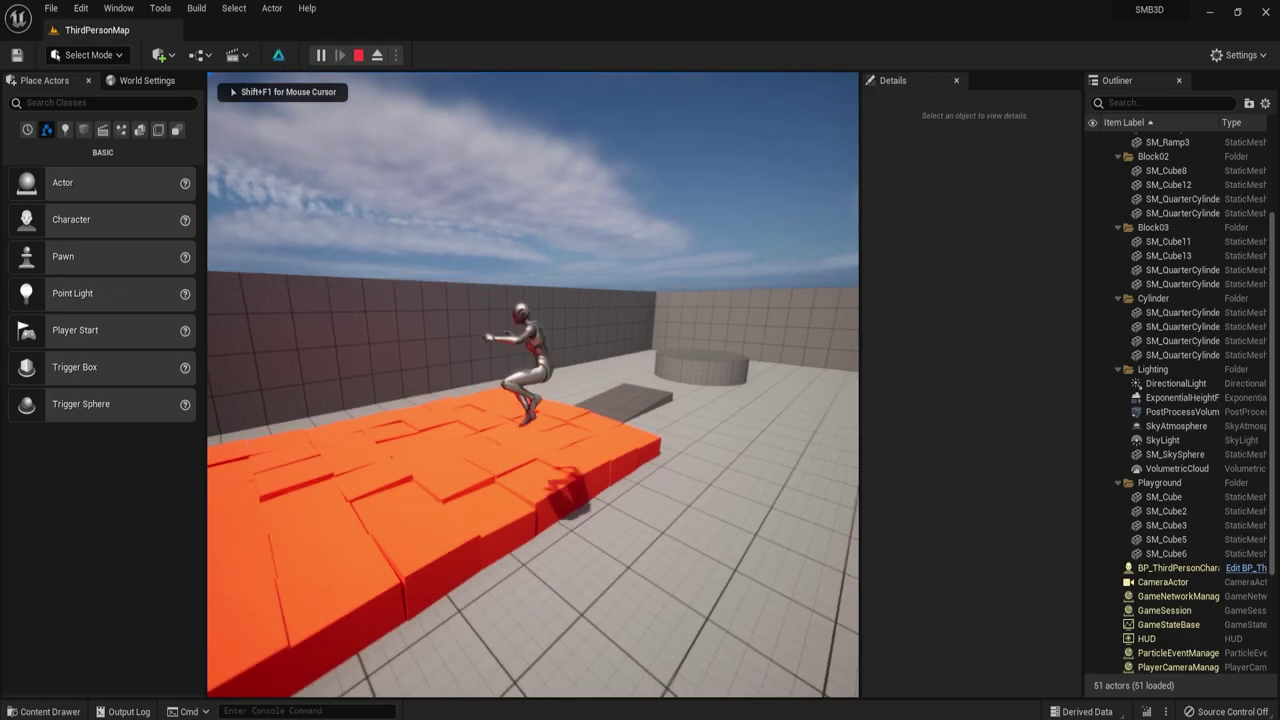
Finish the run across the orange floor, then pick the Orb Flatten brush and tilt the cube.
{"action": "key", "text": "w"}
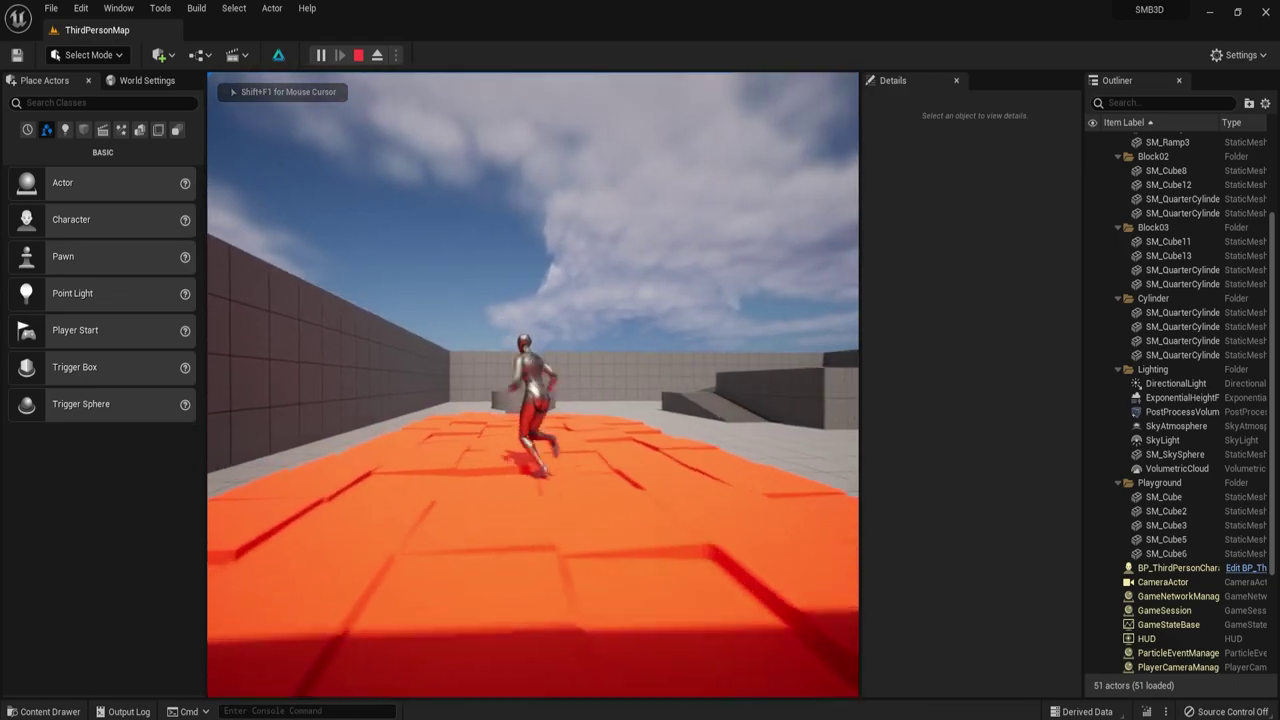
{"action": "key", "text": "s"}
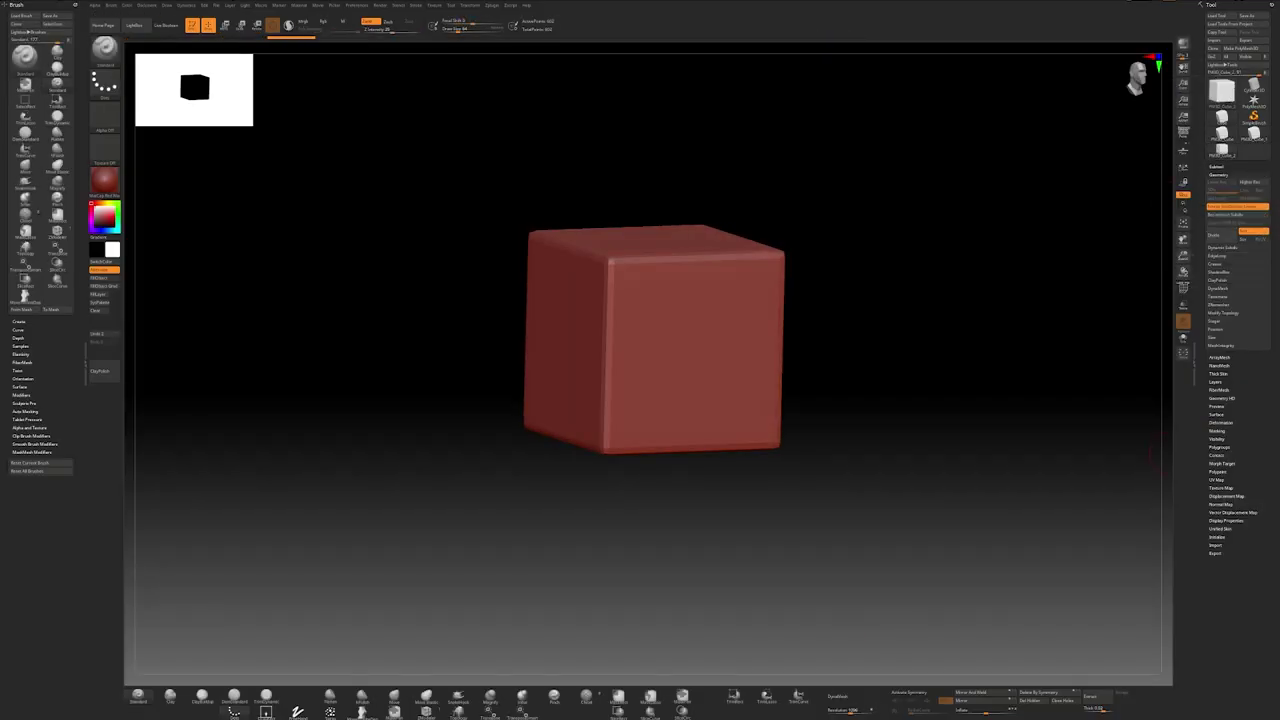
{"action": "key", "text": "b"}
{"action": "left_click_drag", "start_coordinate": [760, 420], "coordinate": [640, 325]}
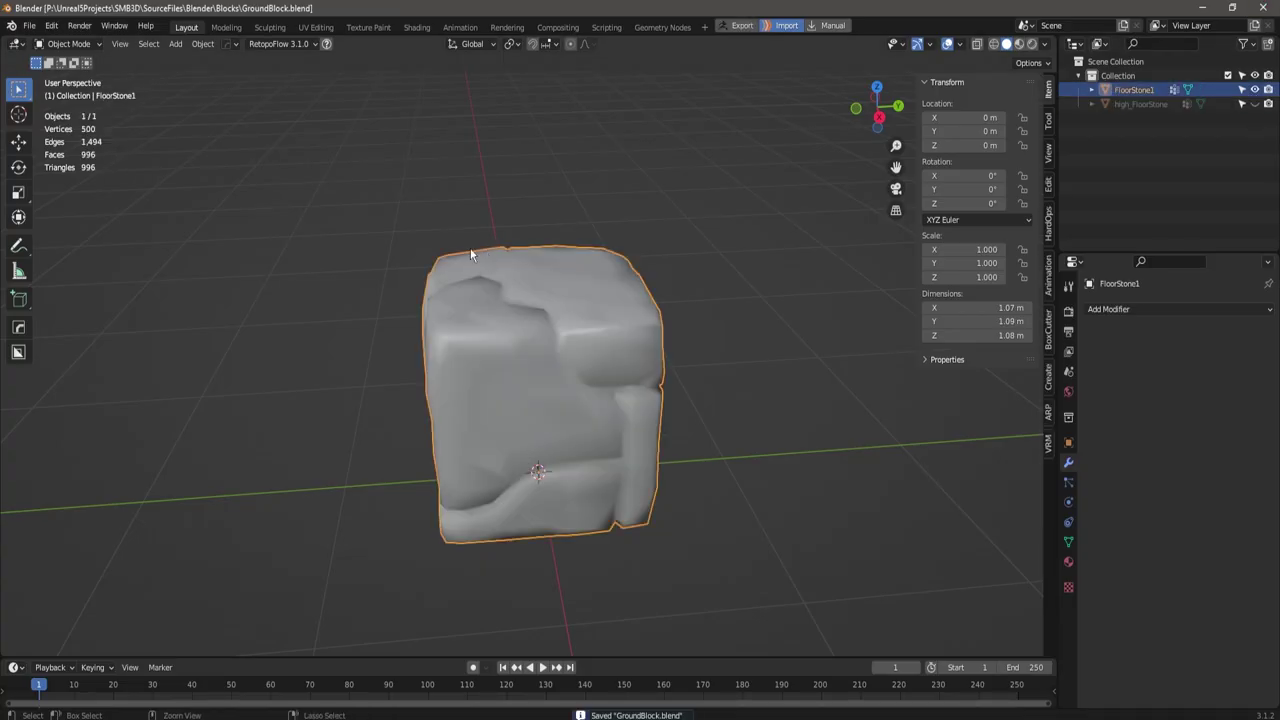
Unwrap FloorStone1 with Smart UV Project in the UV Editing workspace.
{"action": "left_click", "coordinate": [315, 26]}
{"action": "scroll", "coordinate": [681, 370], "scroll_direction": "up", "scroll_amount": 5}
{"action": "left_click", "coordinate": [700, 494]}
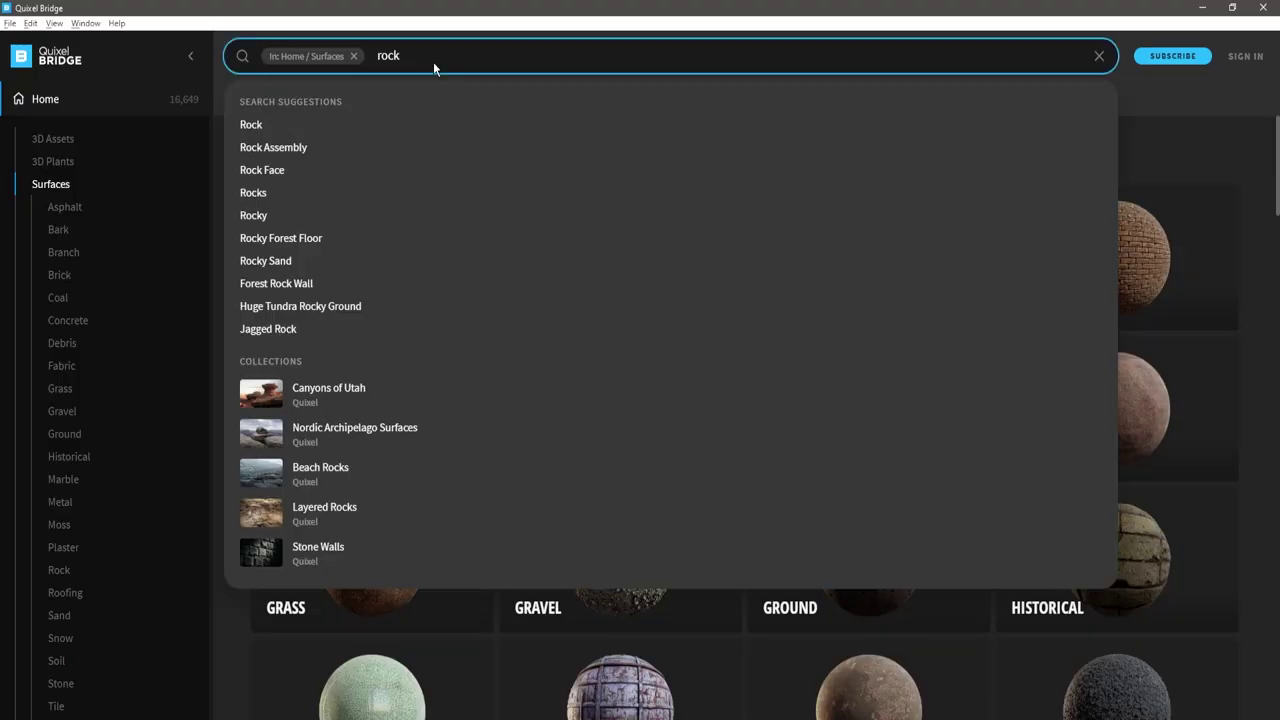
Search Quixel Bridge for 'rock' and browse Rock > Jagged to the Rock Surface texture.
{"action": "key", "text": "Return"}
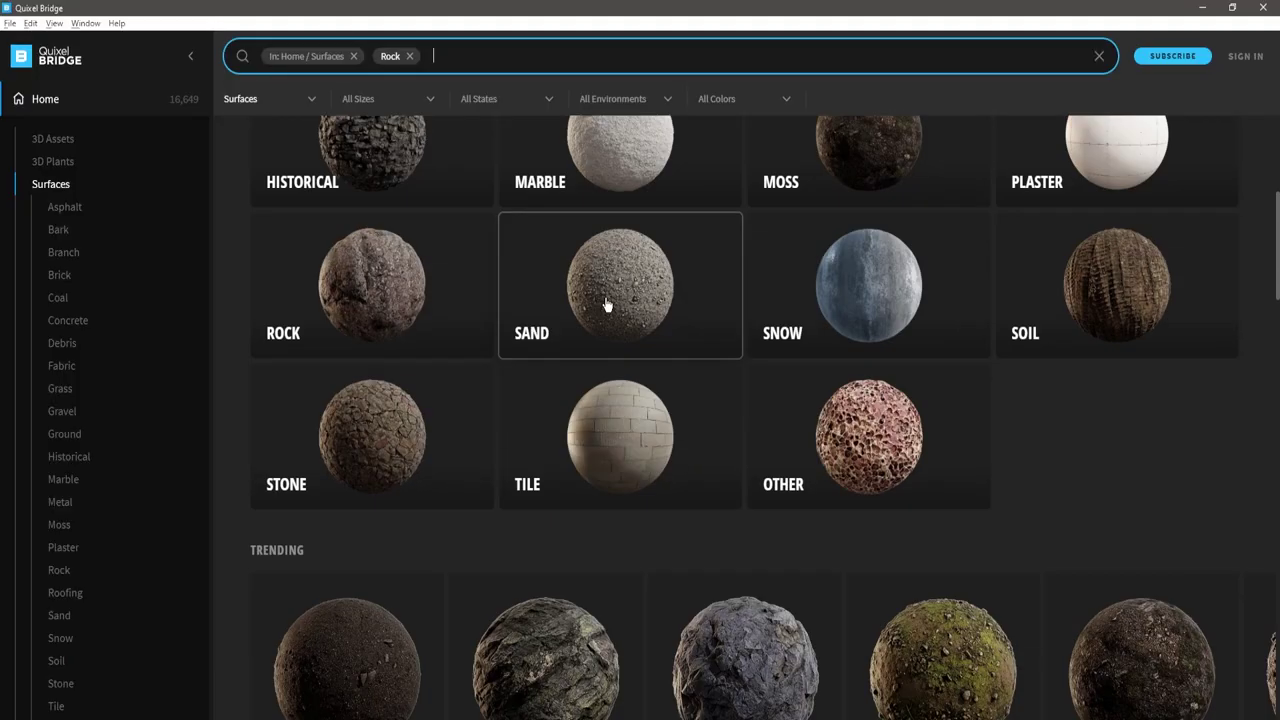
{"action": "left_click", "coordinate": [371, 280]}
{"action": "left_click", "coordinate": [371, 280]}
{"action": "scroll", "coordinate": [402, 309], "scroll_direction": "down", "scroll_amount": 5}
{"action": "scroll", "coordinate": [390, 400], "scroll_direction": "down", "scroll_amount": 5}
{"action": "scroll", "coordinate": [90, 450], "scroll_direction": "down", "scroll_amount": 2}
{"action": "left_click", "coordinate": [80, 402]}
{"action": "scroll", "coordinate": [594, 377], "scroll_direction": "down", "scroll_amount": 15}
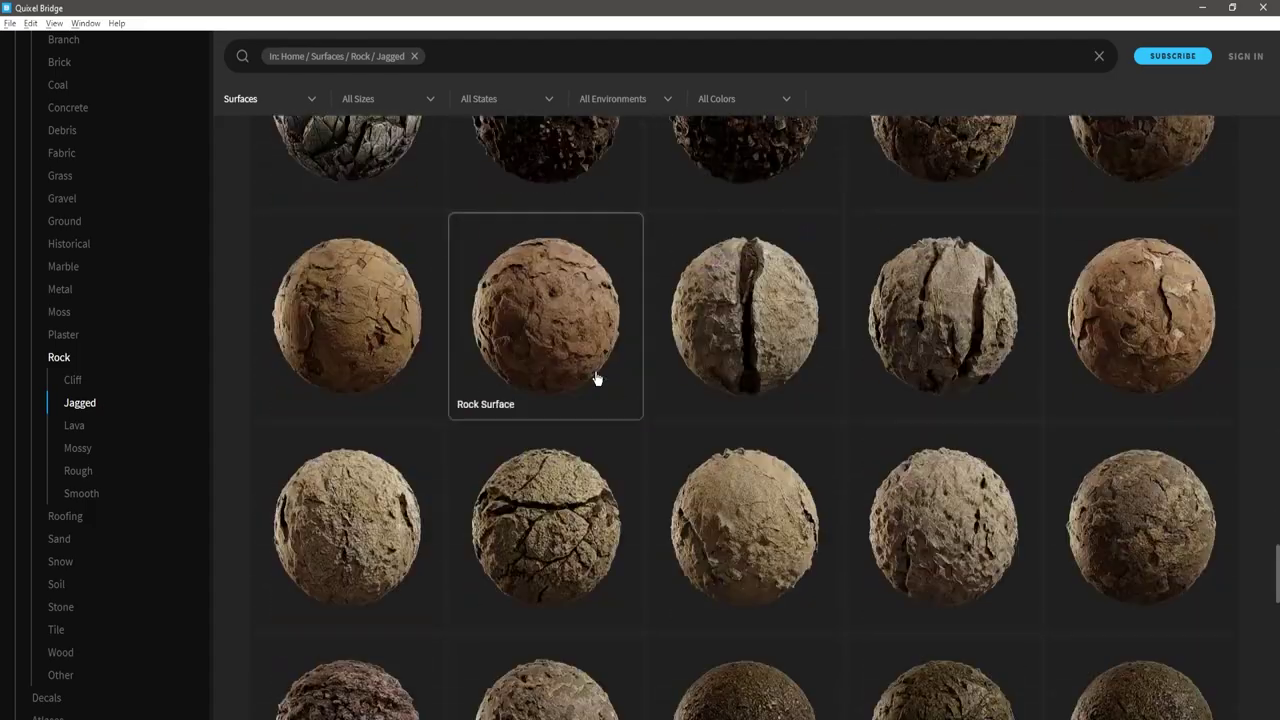
Set the Rock Surface fill's projection scale to 2.08 and change the fill layer's blend mode.
{"action": "left_click", "coordinate": [594, 374]}
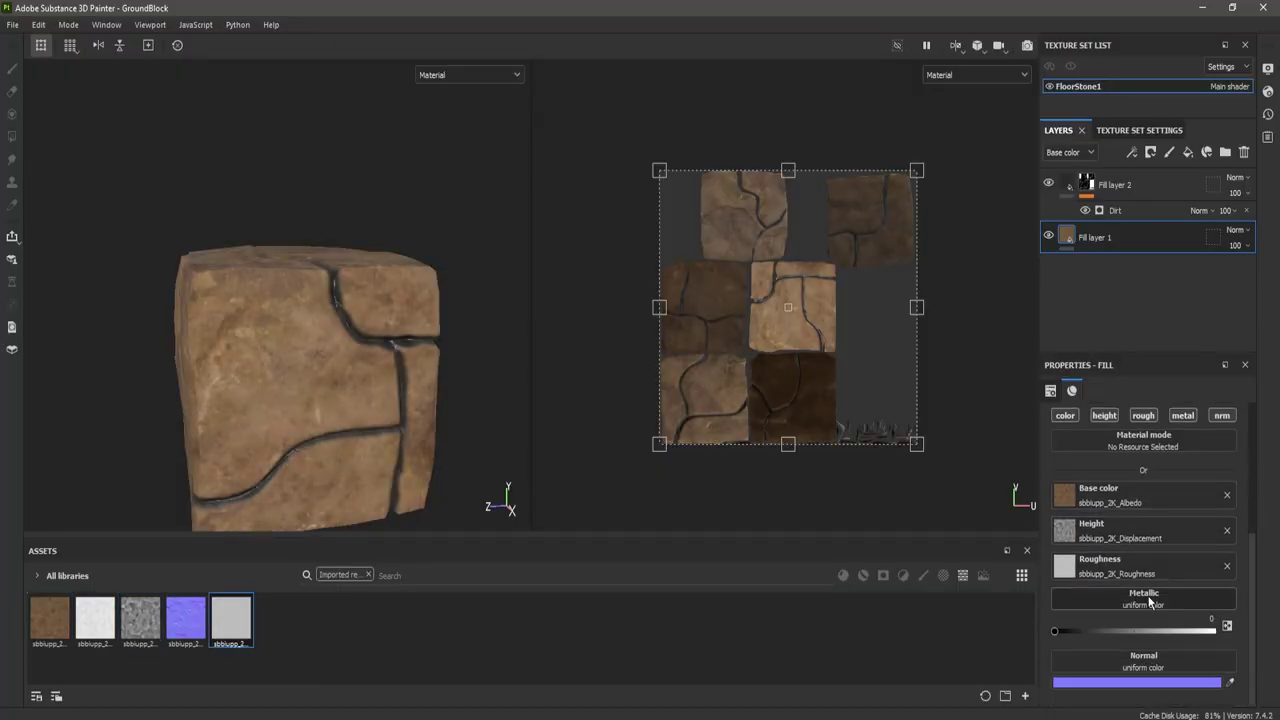
{"action": "left_click_drag", "start_coordinate": [1120, 550], "coordinate": [1128, 550]}
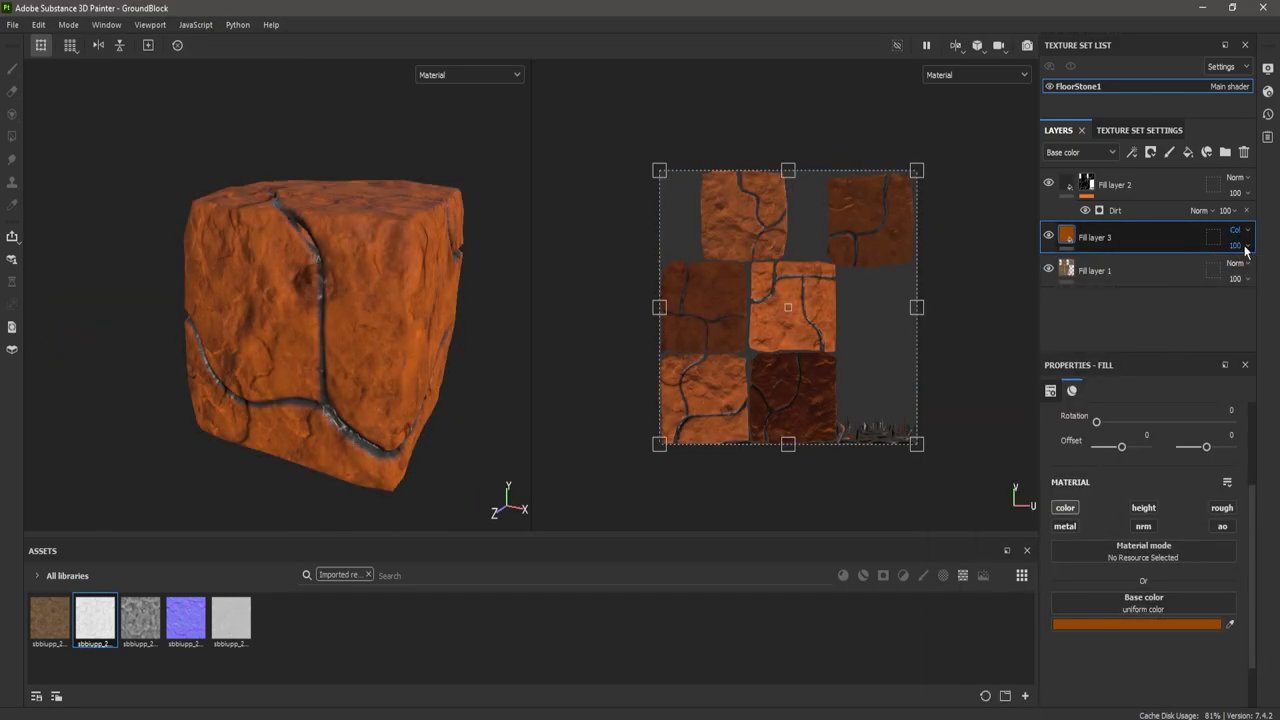
{"action": "left_click", "coordinate": [1236, 177]}
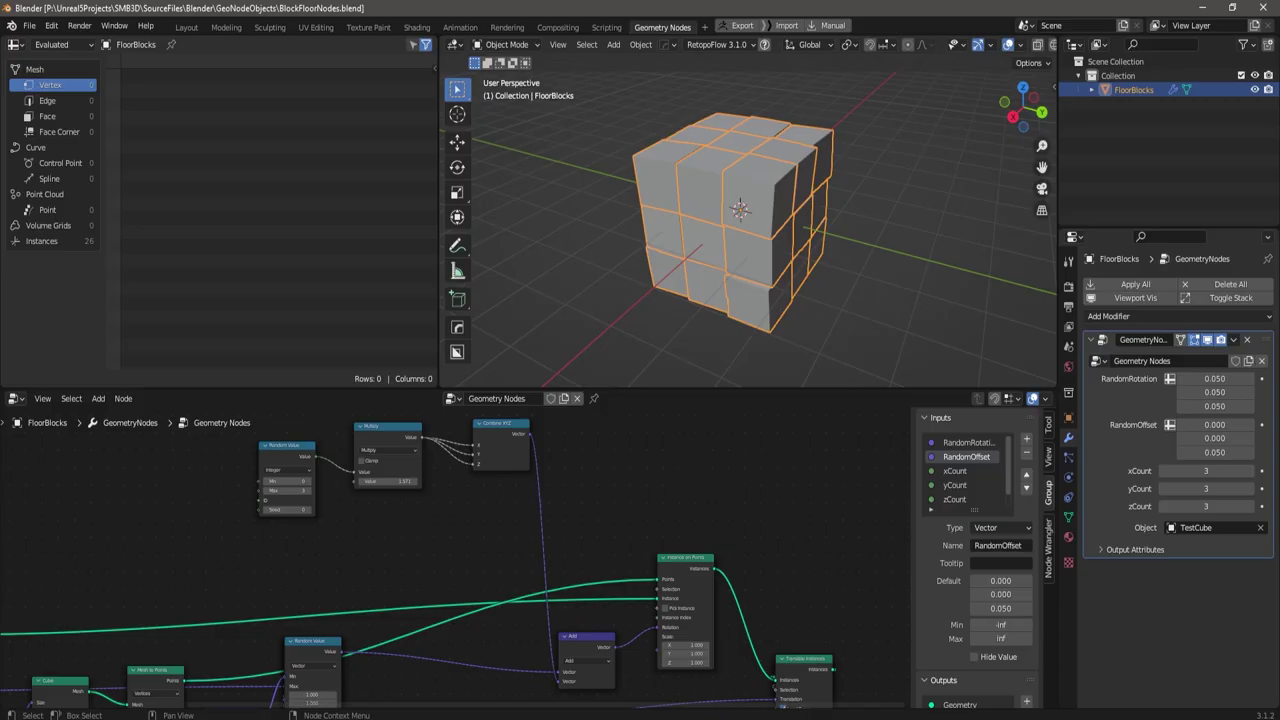
Raise the floor's zCount, then open the BlockFloorNodes source file in Blender.
{"action": "left_click_drag", "start_coordinate": [1190, 507], "coordinate": [1208, 507]}
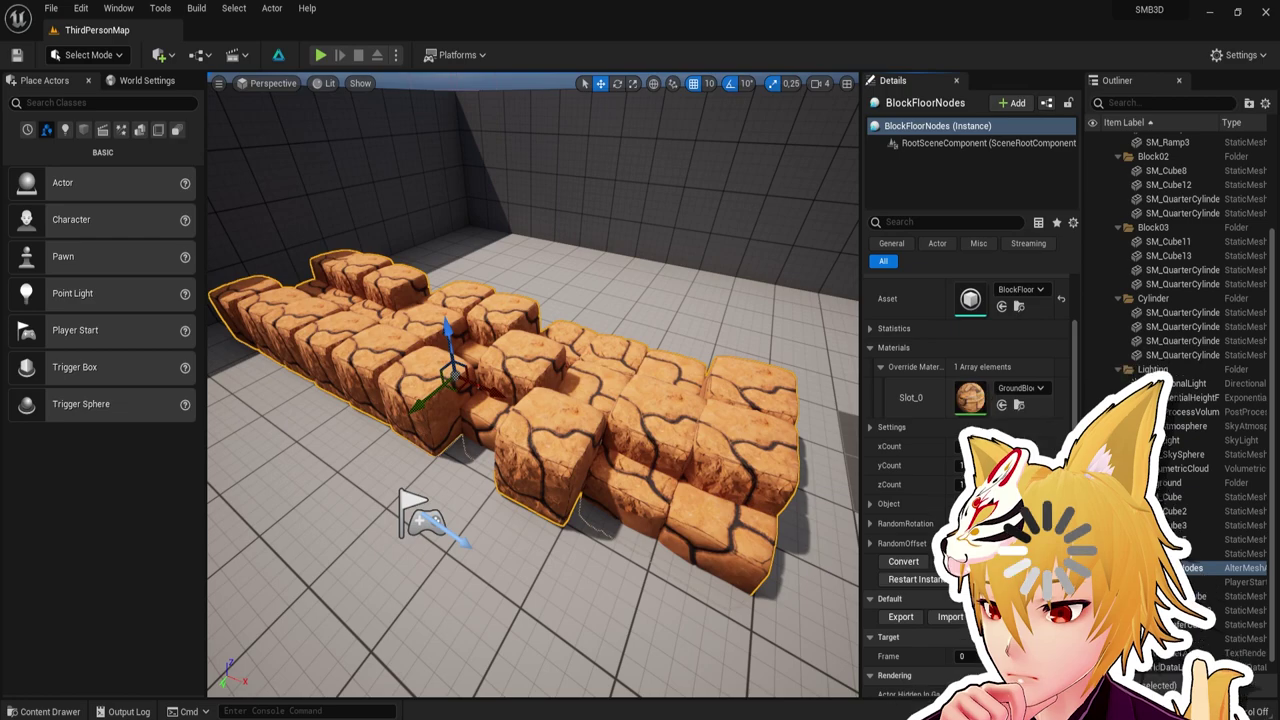
{"action": "left_click", "coordinate": [900, 590]}
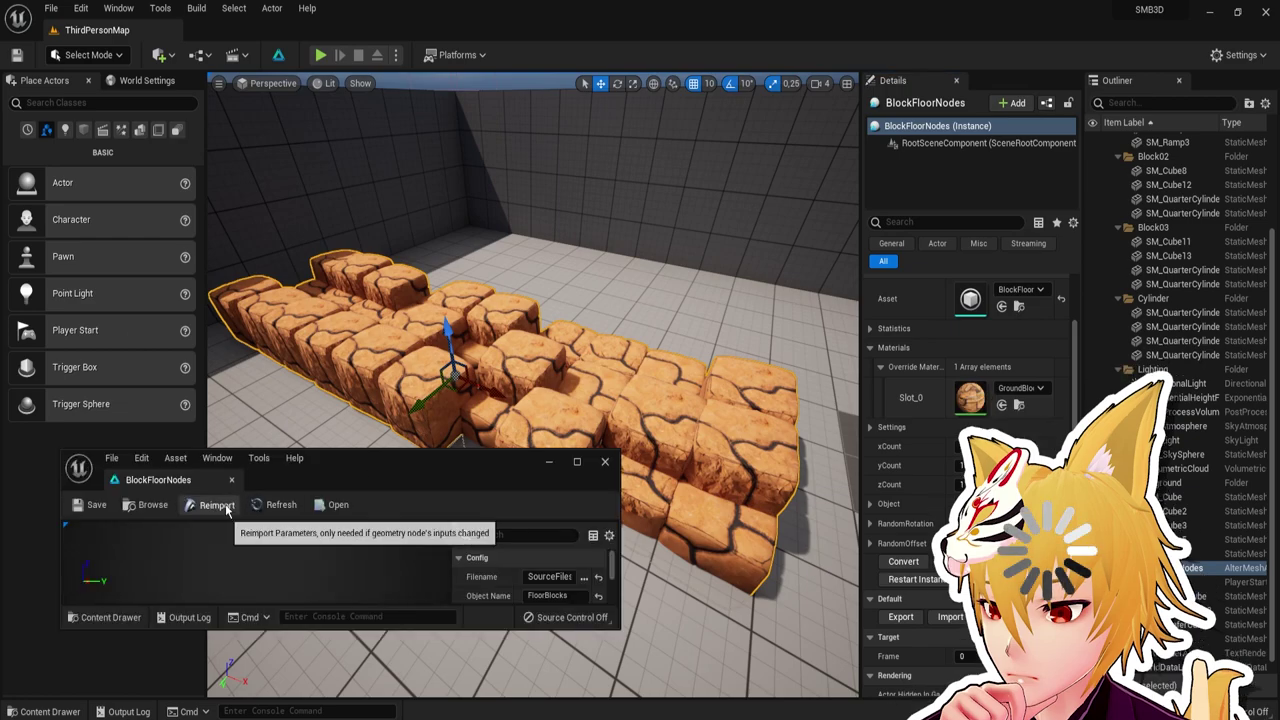
{"action": "left_click", "coordinate": [343, 507]}
Move FloorStone1 down -0.5 along Z using G, Z, -.5.
{"action": "key", "text": "g"}
{"action": "key", "text": "z"}
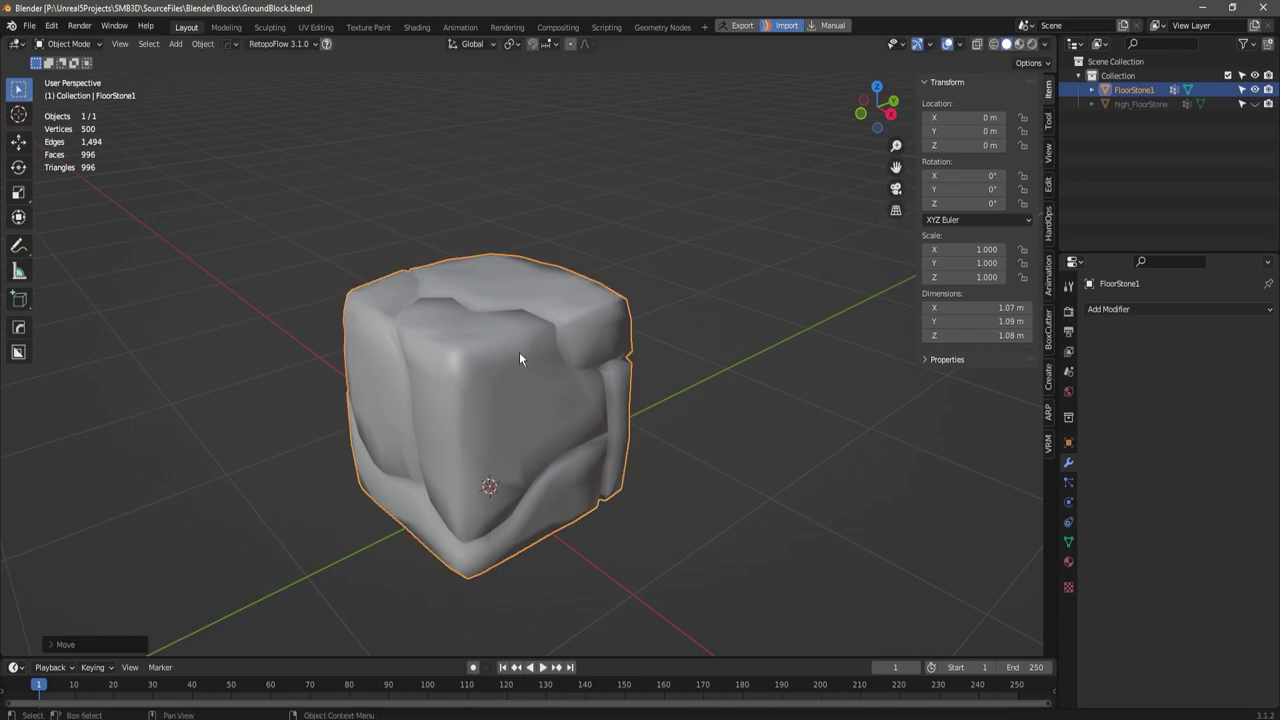
{"action": "type", "text": "gz"}
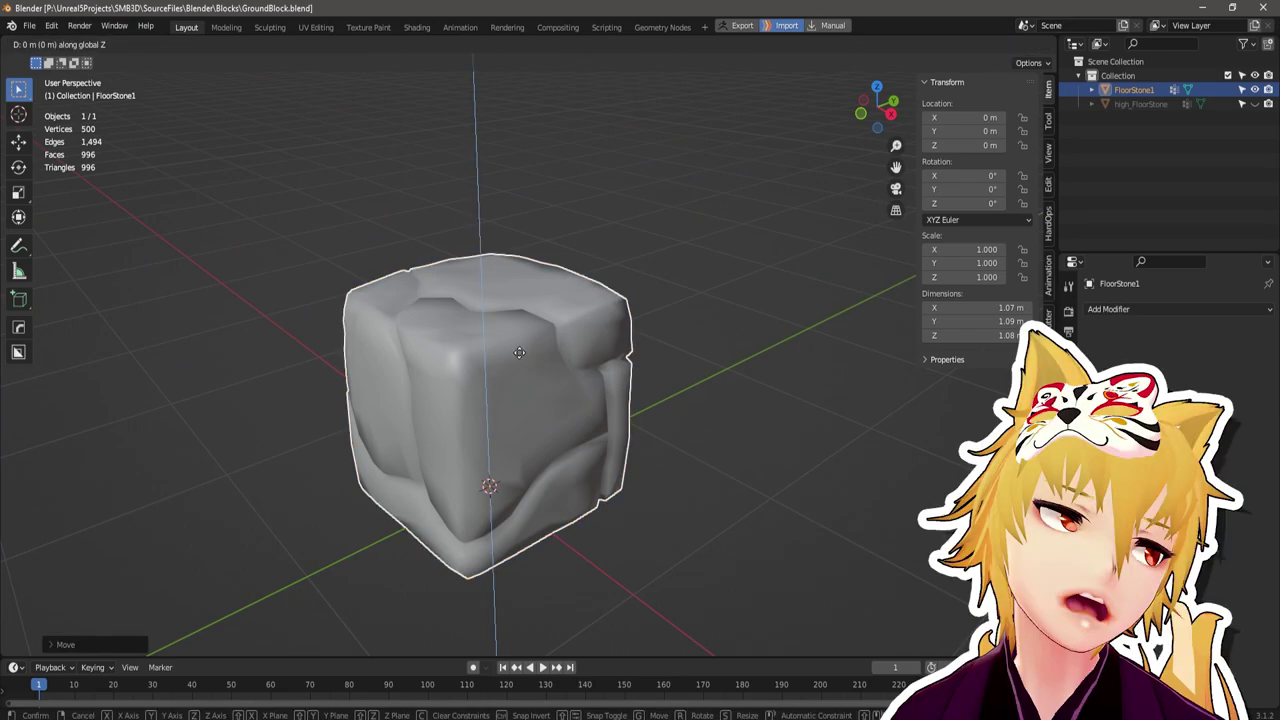
{"action": "type", "text": "-.5"}
{"action": "key", "text": "Return"}
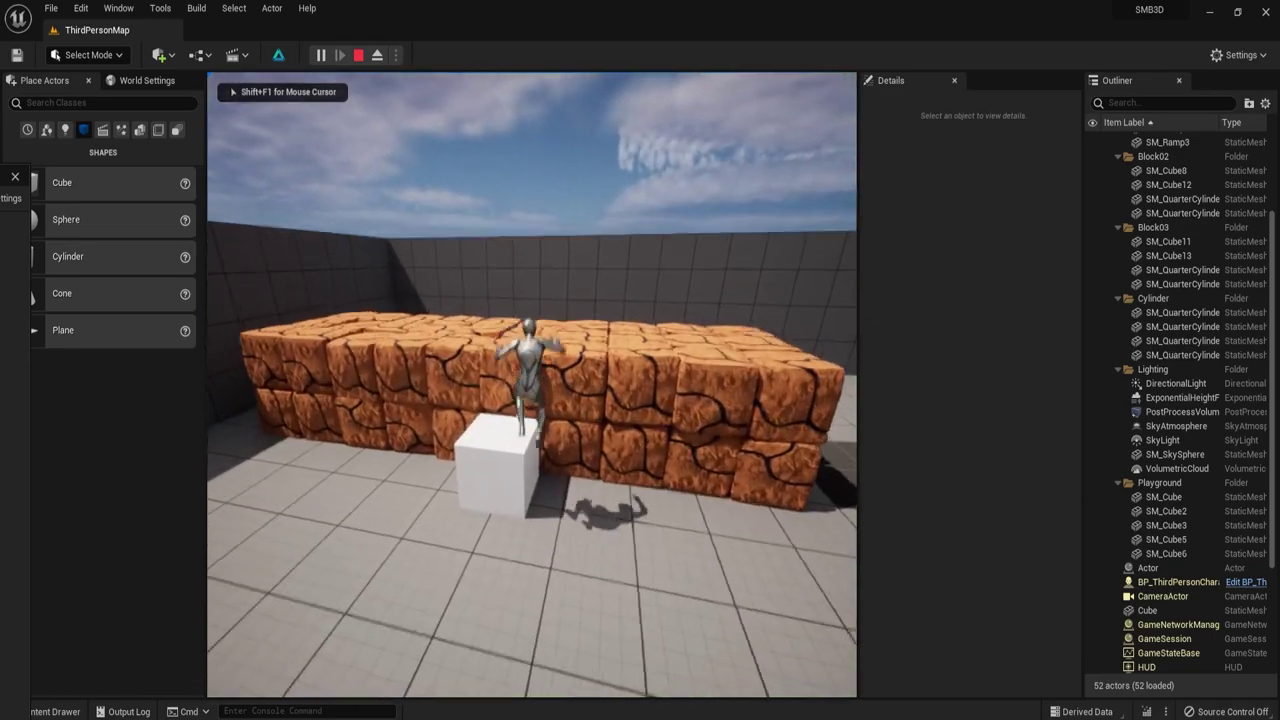
Stop the play session and play again to test the lined-up rock floor sections.
{"action": "key", "text": "Escape"}
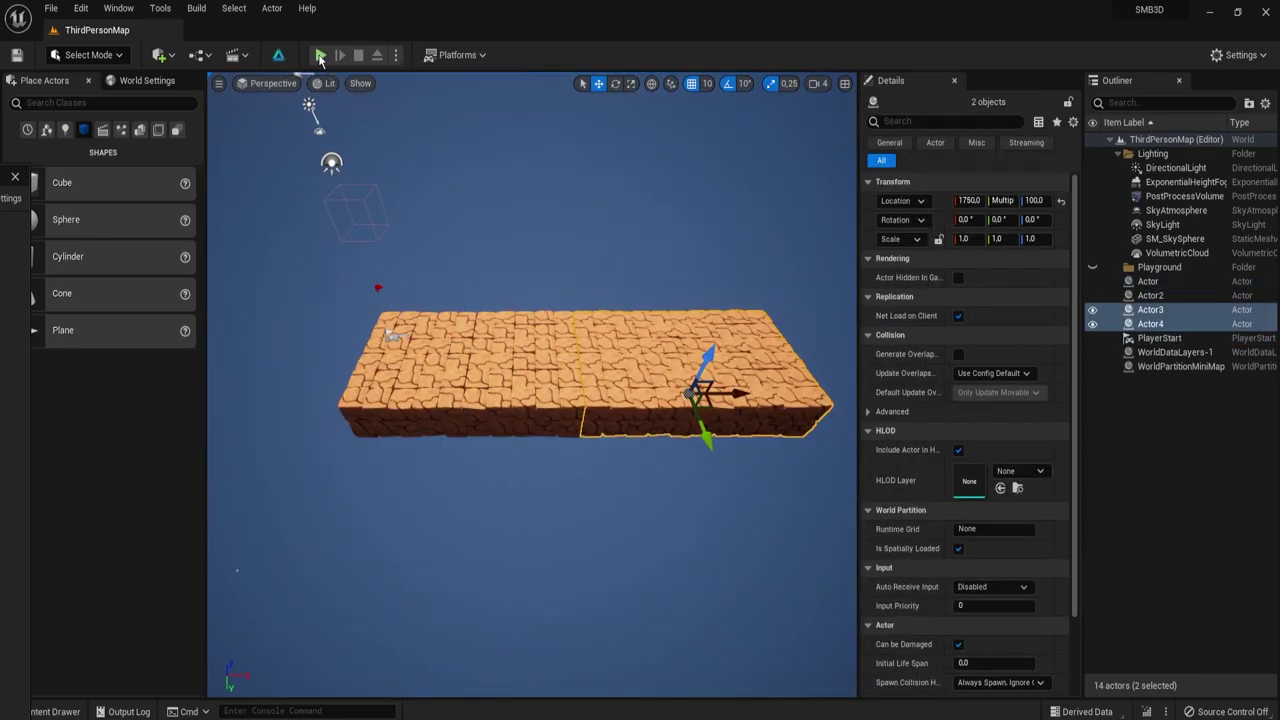
{"action": "left_click", "coordinate": [320, 55]}
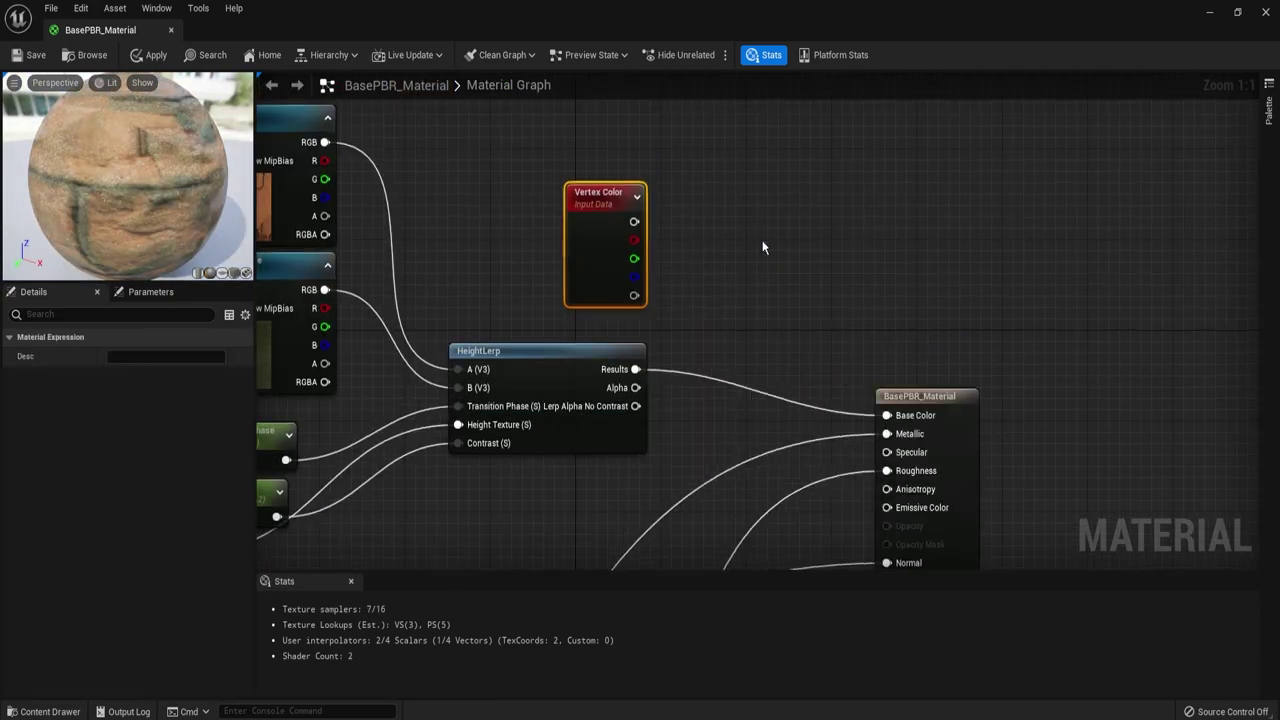
Drive a Lerp's alpha with the Vertex Color R channel and save the material.
{"action": "left_click_drag", "start_coordinate": [634, 236], "coordinate": [745, 268]}
{"action": "left_click", "coordinate": [790, 285]}
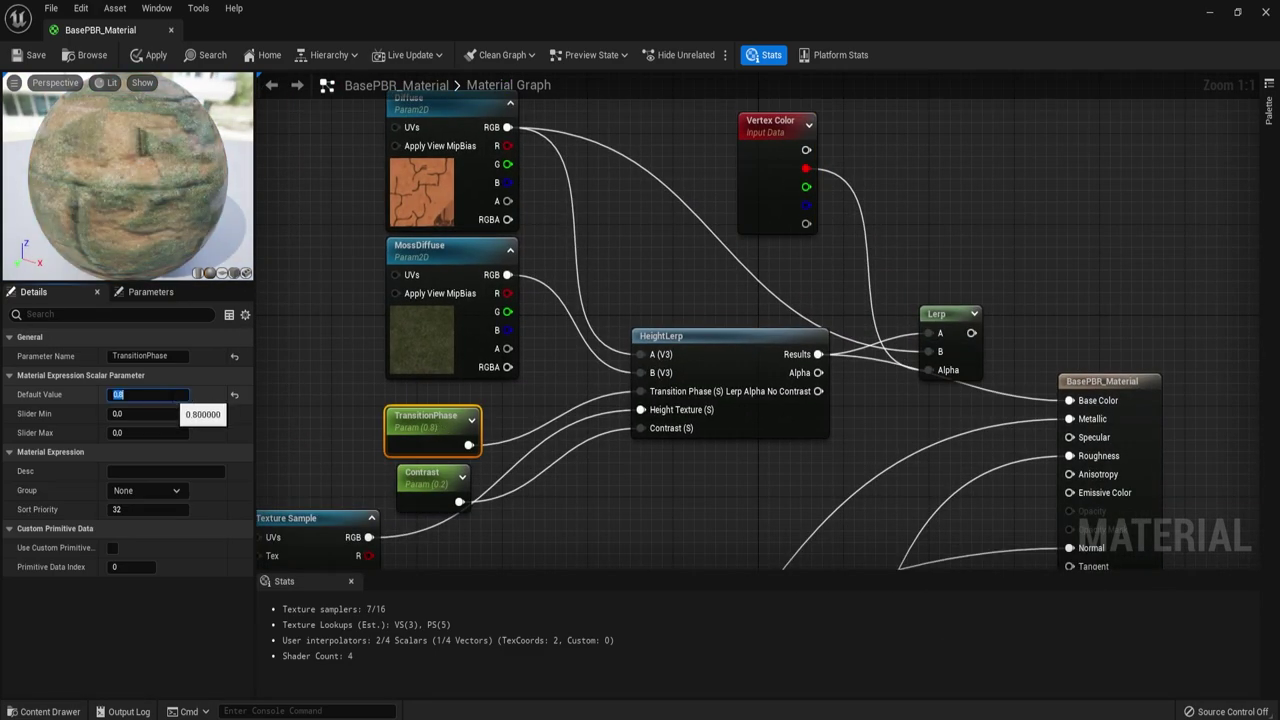
{"action": "key", "text": "ctrl+s"}
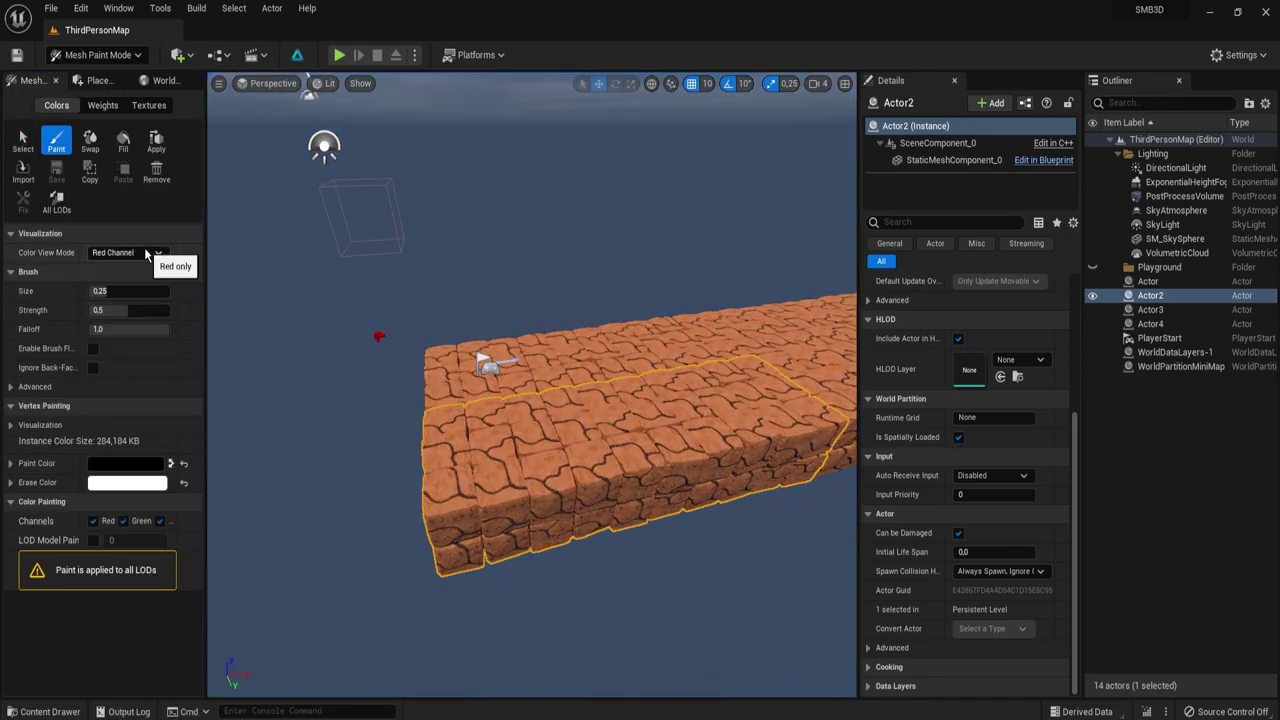
Set the viewport's Color View Mode to Off for vertex painting.
{"action": "left_click", "coordinate": [322, 83]}
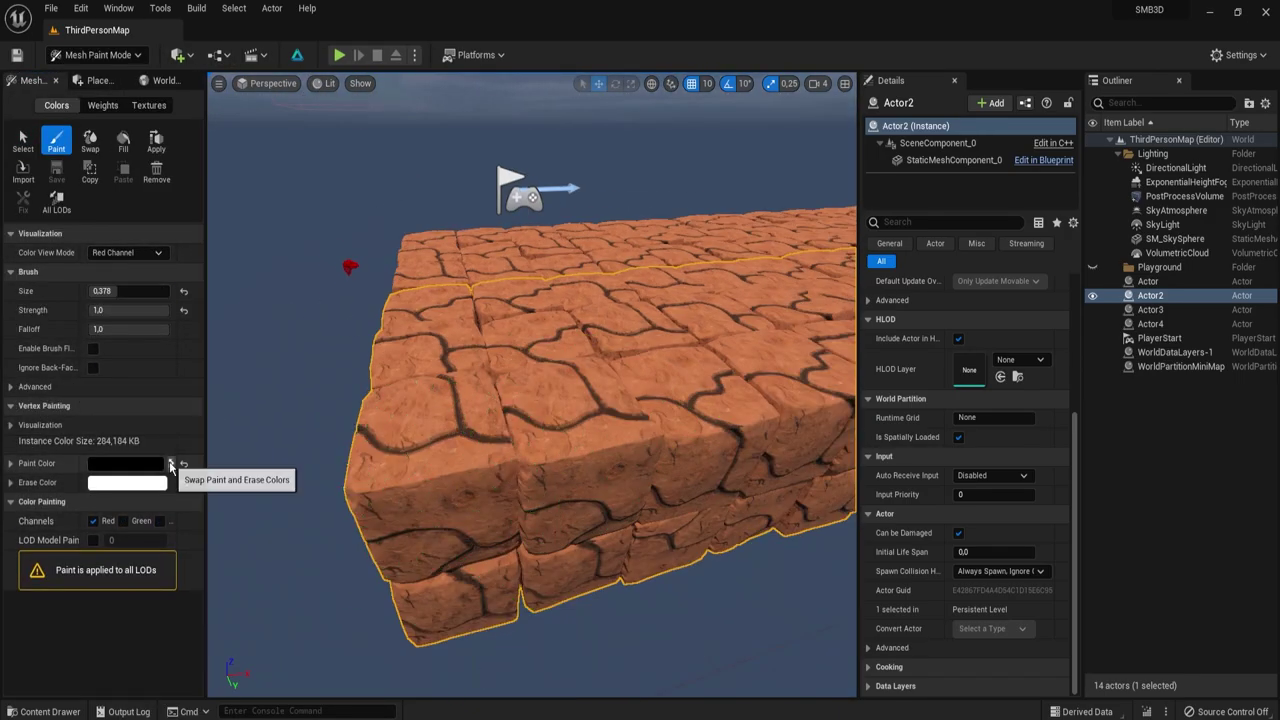
{"action": "left_click", "coordinate": [127, 252]}
{"action": "left_click", "coordinate": [120, 278]}
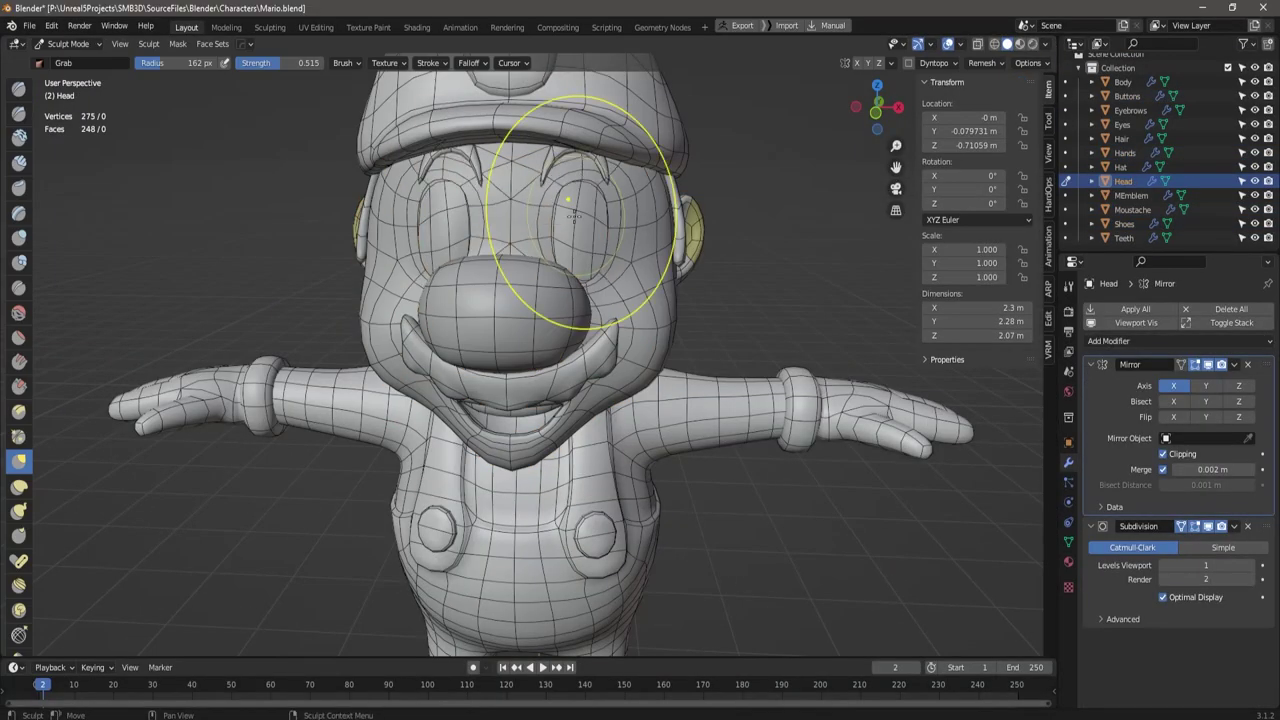
Bring up the Ctrl+Tab pie menu to choose an editing mode.
{"action": "key", "text": "ctrl+Tab"}
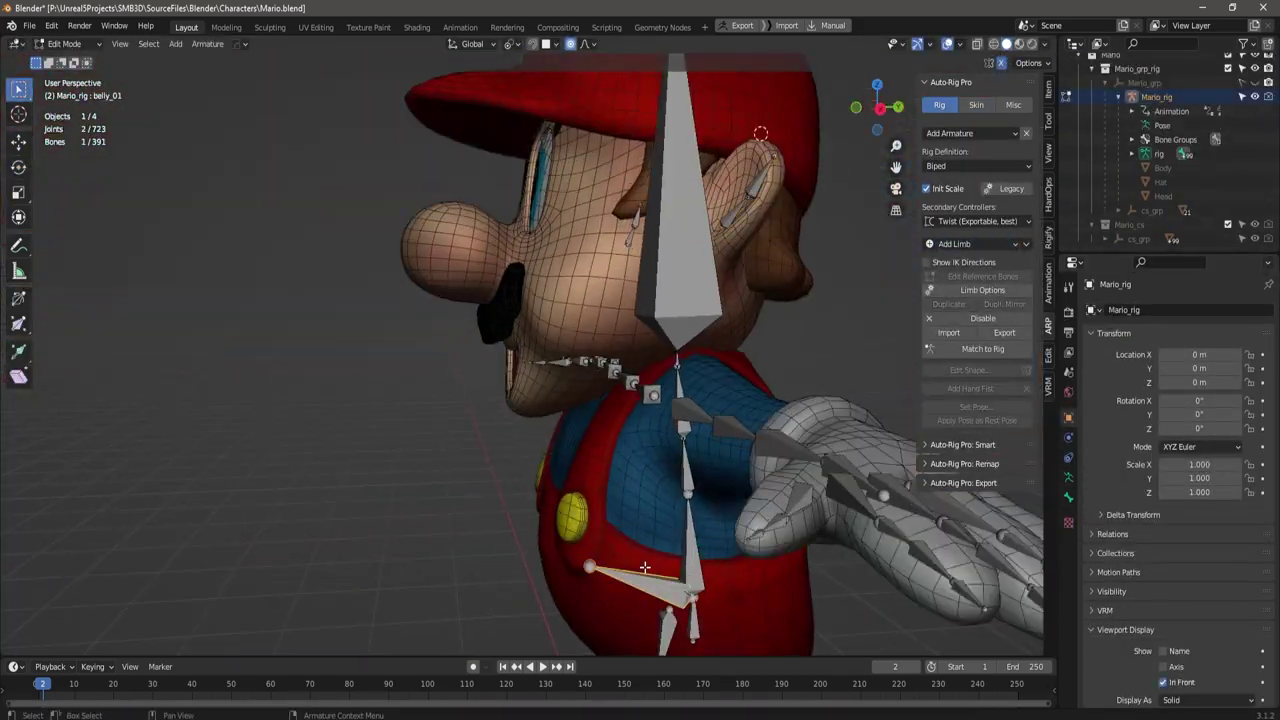
Add an extra bone chain from the Add Armature dropdown for the spine, head and belly.
{"action": "left_click", "coordinate": [962, 134]}
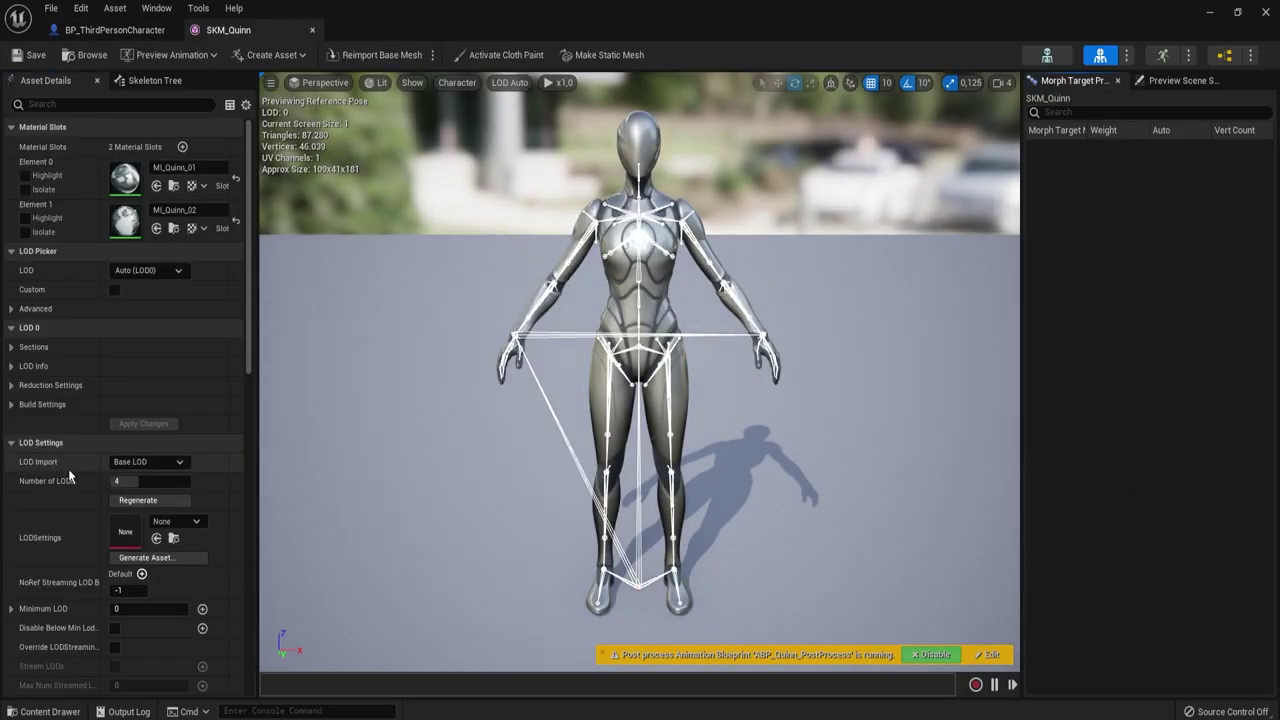
Import the Mario FBX with Import Animations checked and an advanced animation value of 0.3.
{"action": "scroll", "coordinate": [193, 425], "scroll_direction": "down", "scroll_amount": 5}
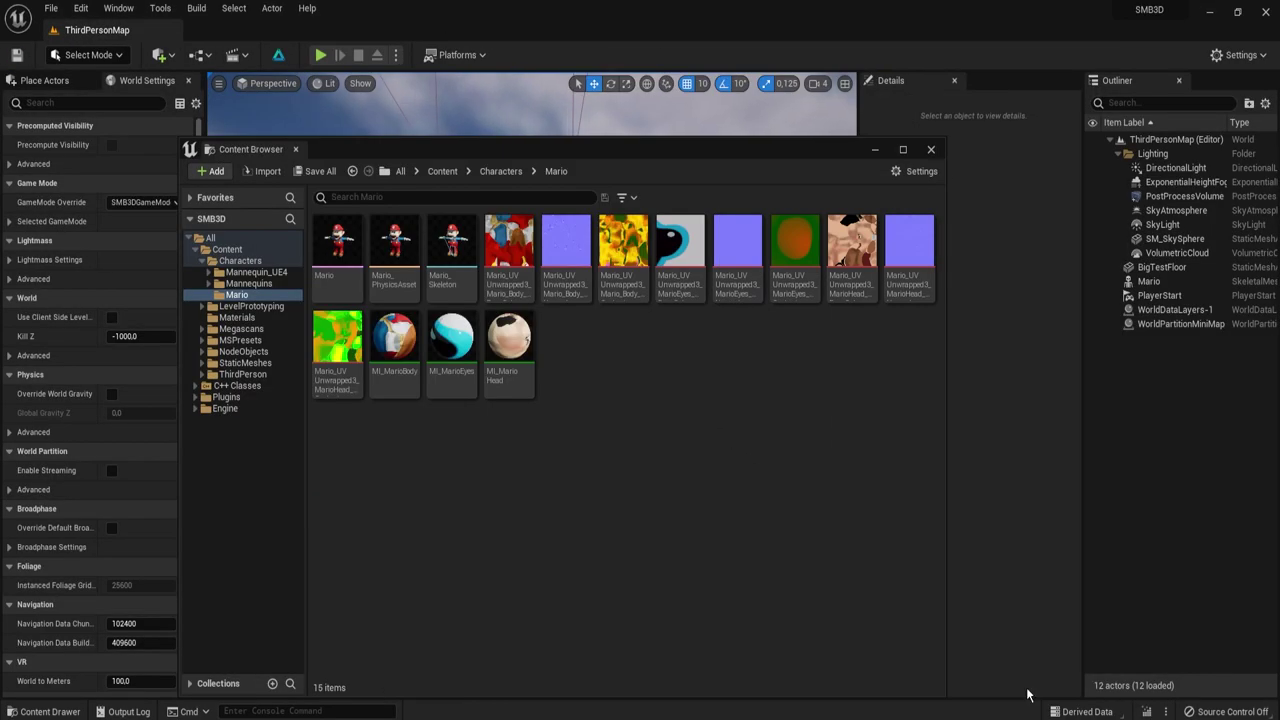
{"action": "left_click", "coordinate": [595, 354]}
{"action": "left_click", "coordinate": [493, 395]}
{"action": "type", "text": "0.3"}
{"action": "scroll", "coordinate": [700, 471], "scroll_direction": "down", "scroll_amount": 5}
{"action": "left_click", "coordinate": [643, 661]}
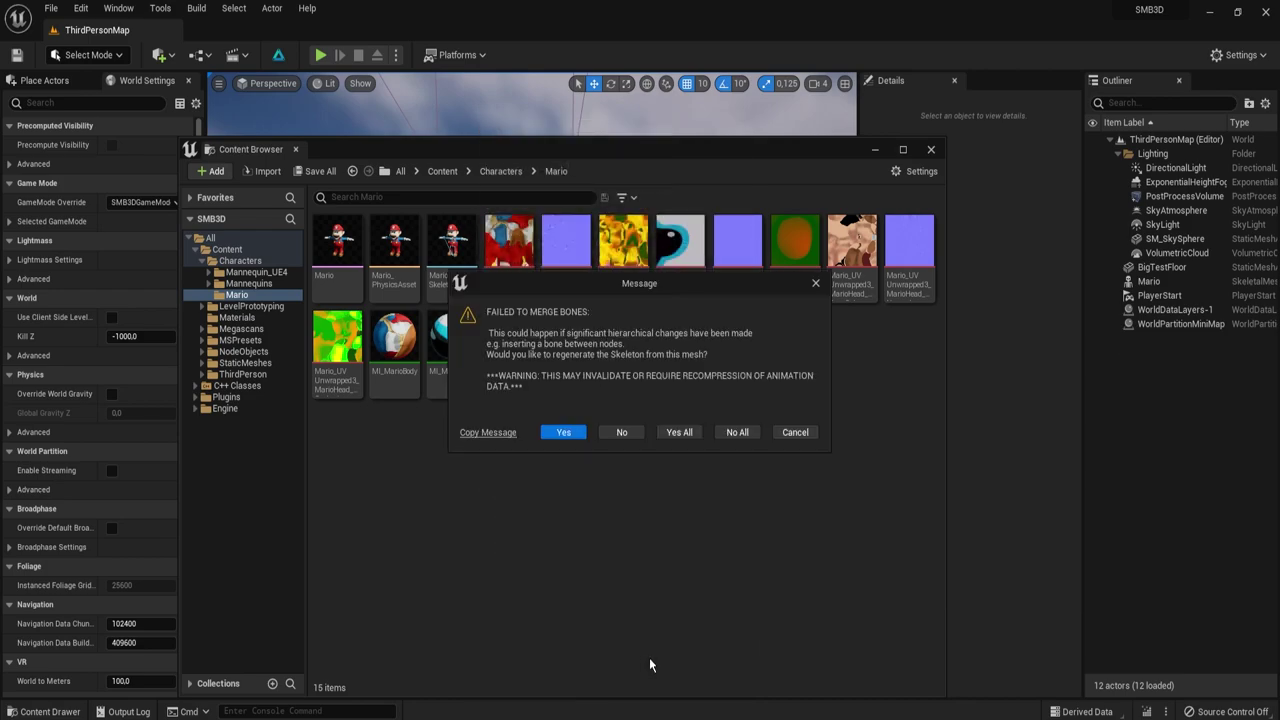
Regenerate the skeleton from the new Mario mesh and orbit the preview to check it.
{"action": "left_click", "coordinate": [564, 432]}
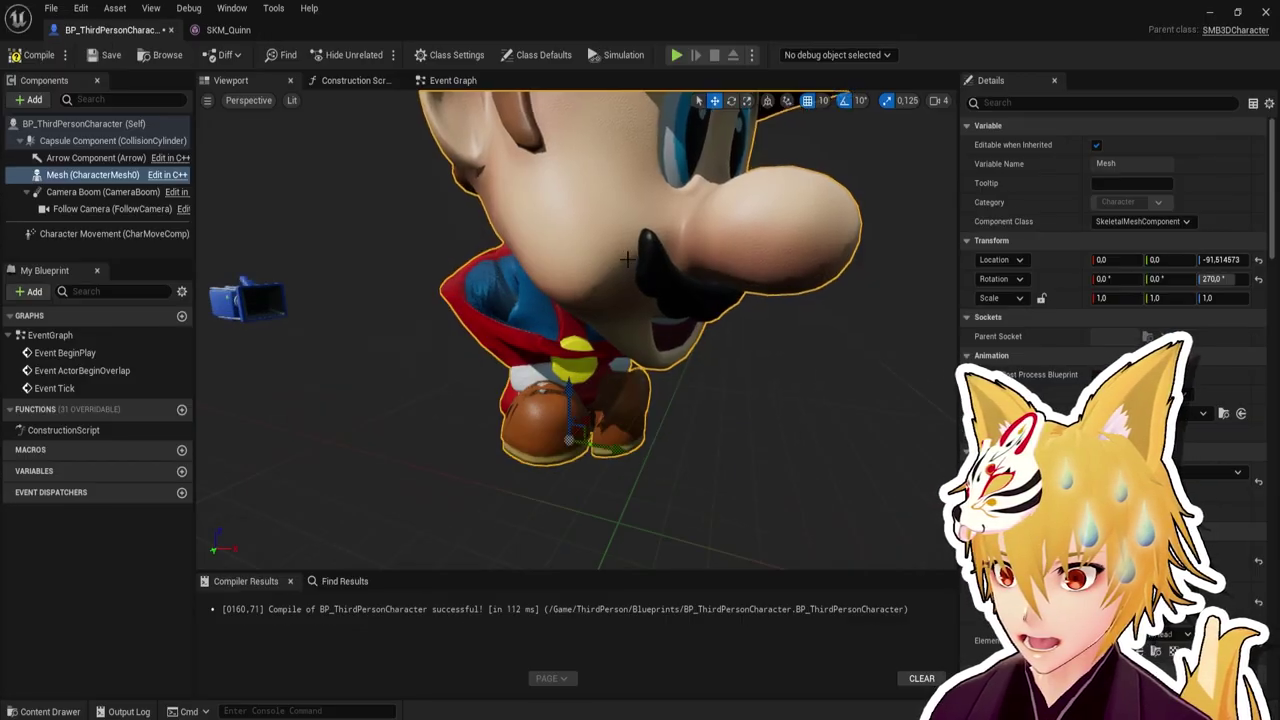
{"action": "mouse_move", "coordinate": [627, 260]}
{"action": "right_mouse_down"}
{"action": "mouse_move", "coordinate": [600, 266]}
{"action": "mouse_move", "coordinate": [600, 300]}
{"action": "mouse_move", "coordinate": [580, 270]}
{"action": "mouse_move", "coordinate": [609, 263]}
{"action": "right_mouse_up"}
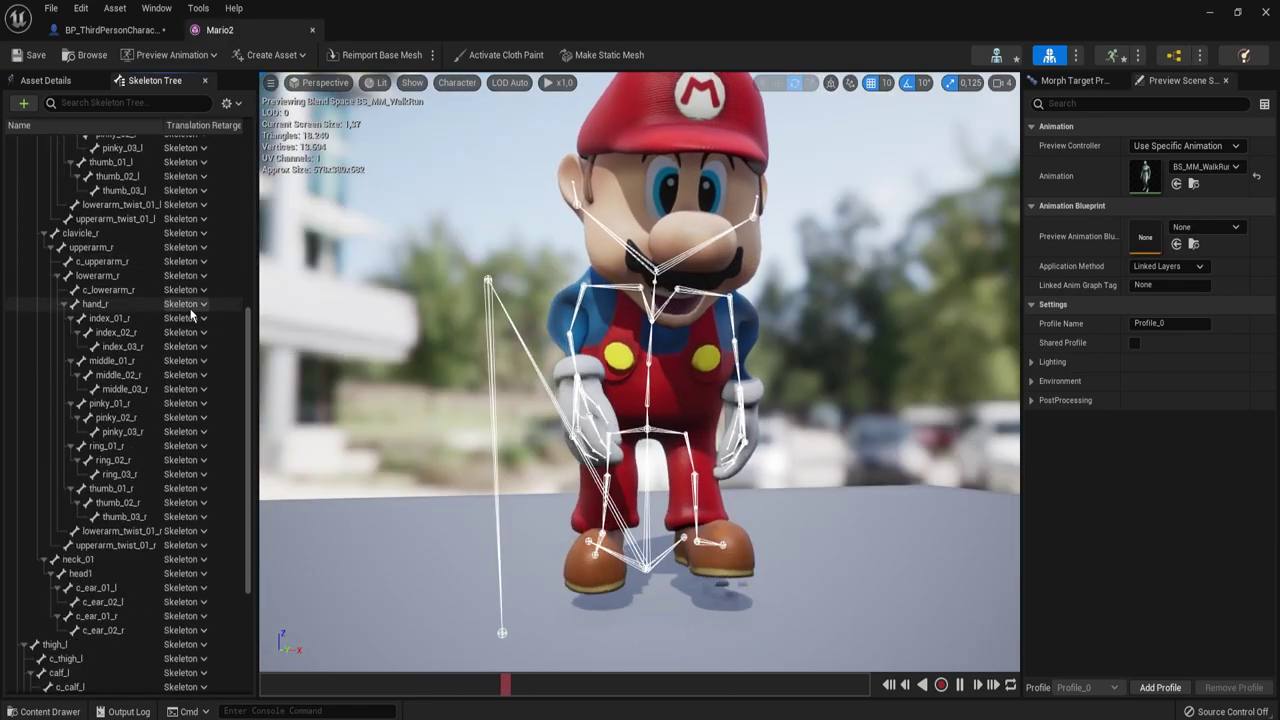
{"action": "scroll", "coordinate": [191, 313], "scroll_direction": "down", "scroll_amount": 3}
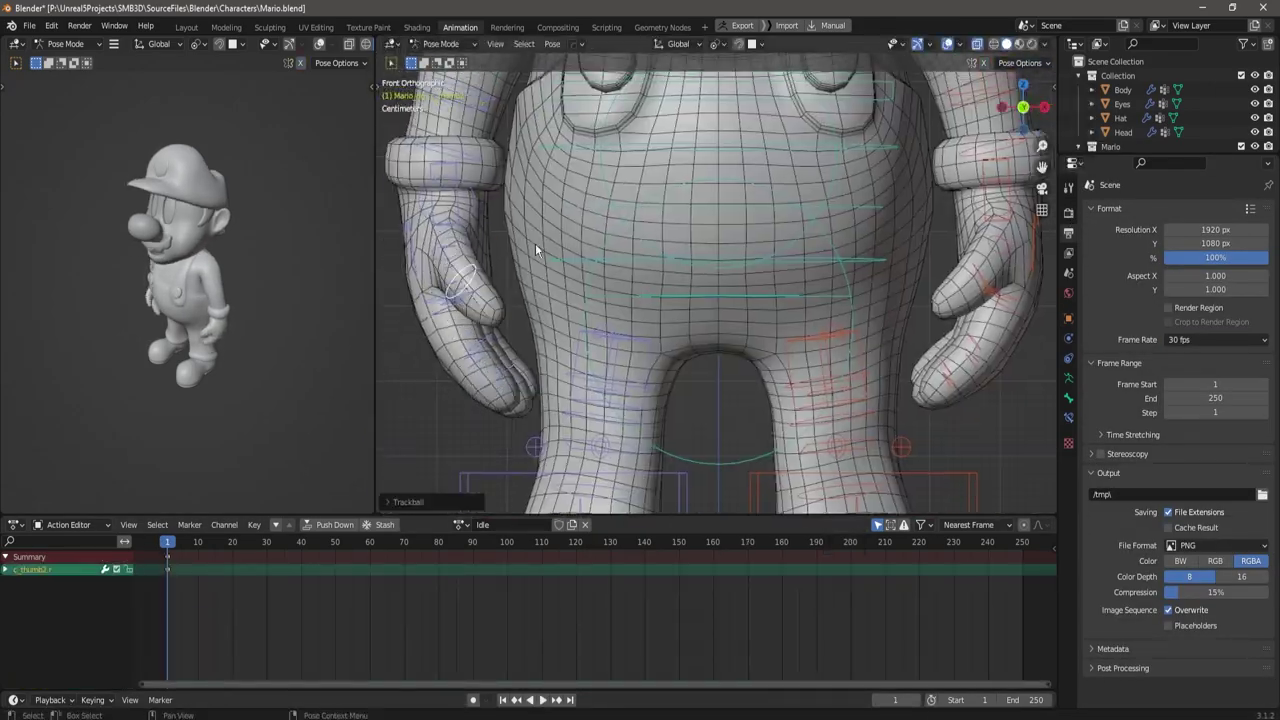
Play the 30-frame Idle action to check Mario's loop.
{"action": "left_click", "coordinate": [546, 701]}
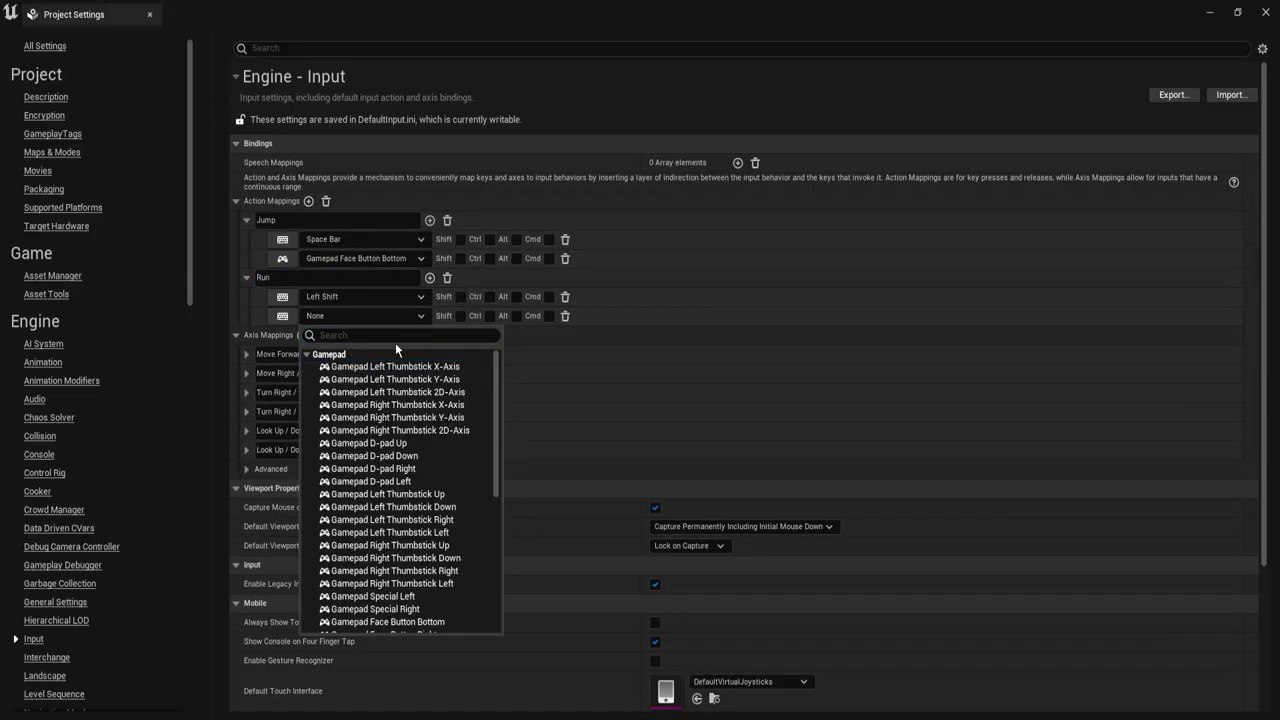
Add an extra key binding to the movement axis mappings.
{"action": "left_click", "coordinate": [248, 469]}
{"action": "left_click", "coordinate": [430, 354]}
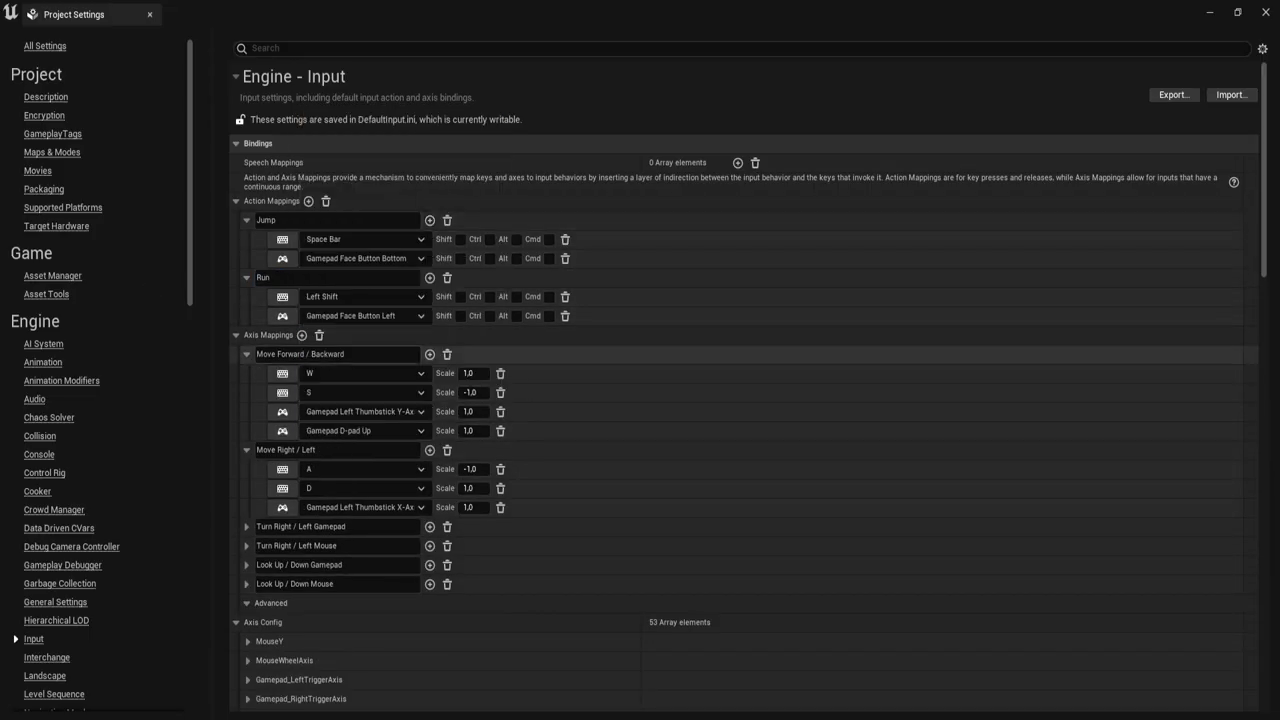
{"action": "left_click", "coordinate": [365, 430]}
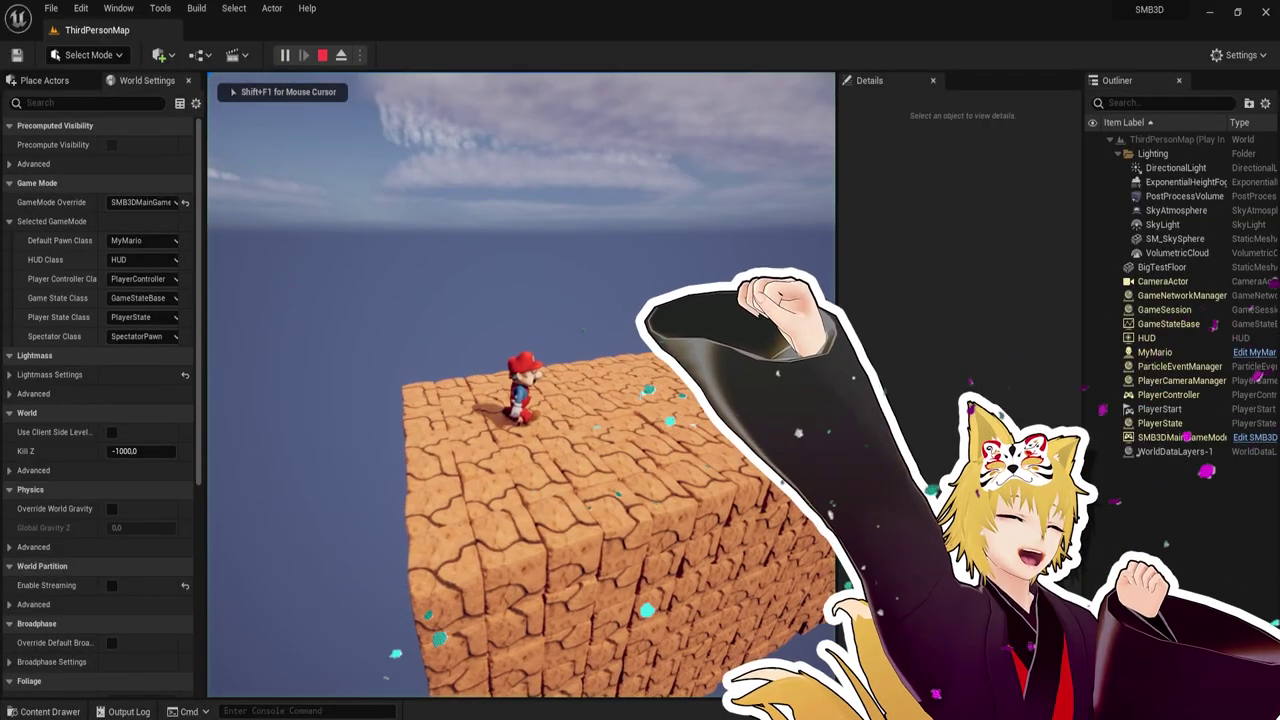
Jump with Space and run Mario down the brick walkway with W.
{"action": "key", "text": "space"}
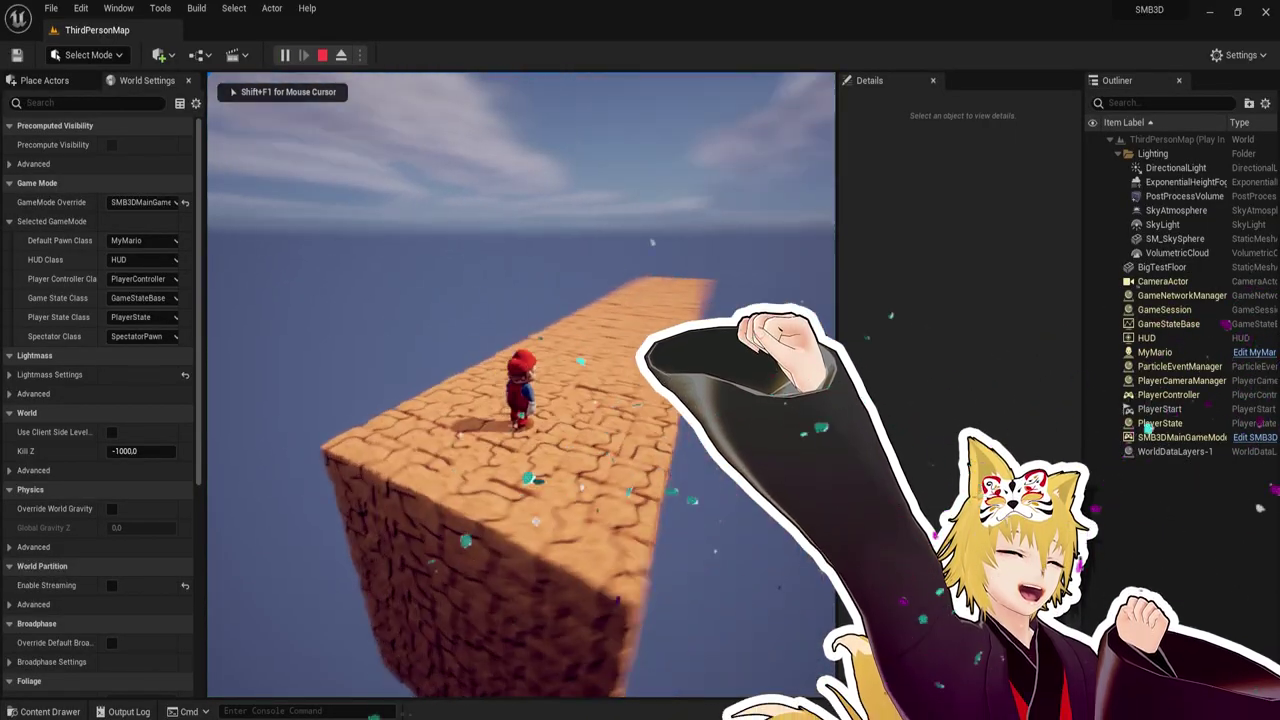
{"action": "key", "text": "w"}
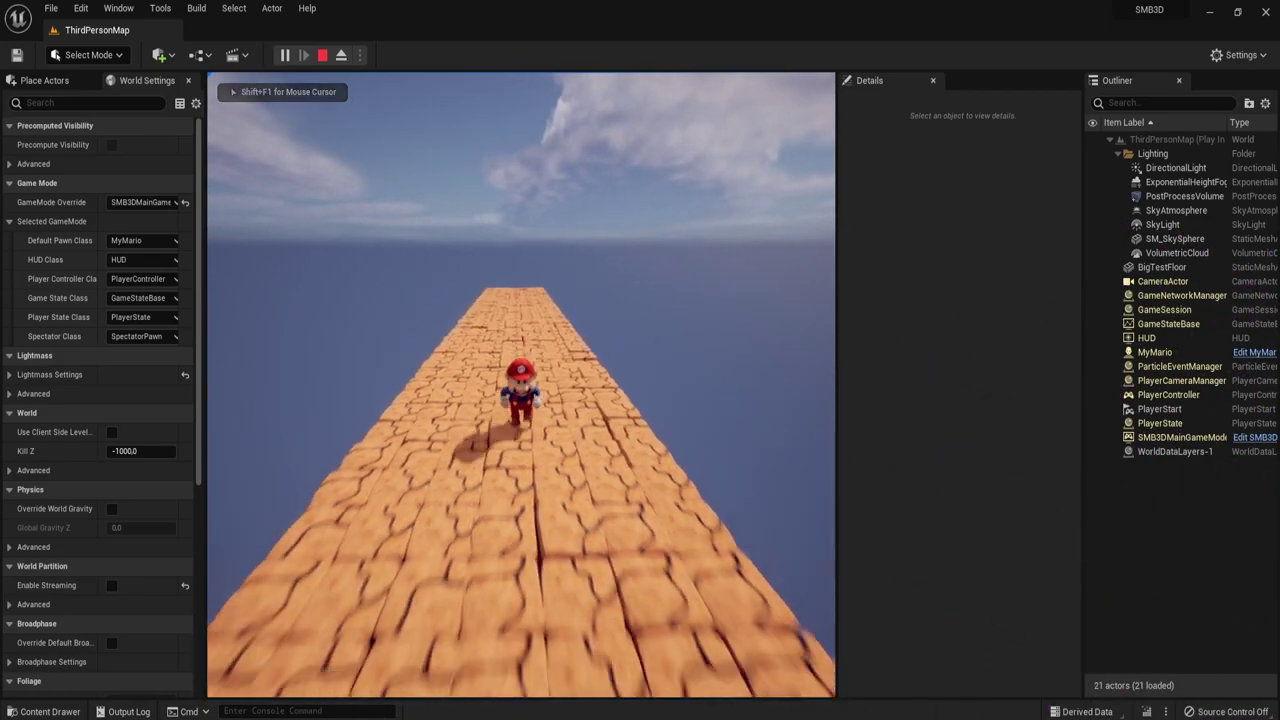
{"action": "key", "text": "w"}
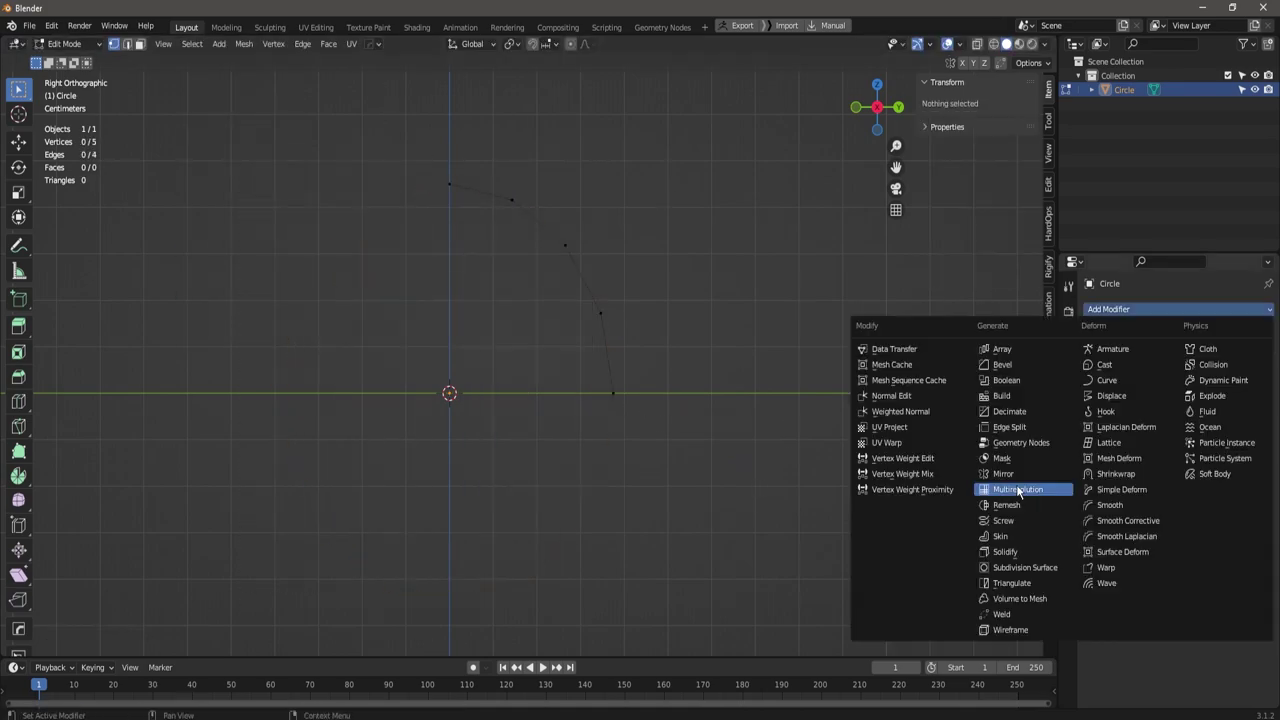
Add a Mirror modifier to the half circle and select all its geometry.
{"action": "left_click", "coordinate": [943, 489]}
{"action": "key", "text": "a"}
{"action": "middle_click_drag", "start_coordinate": [697, 271], "coordinate": [451, 500]}
{"action": "scroll", "coordinate": [560, 280], "scroll_direction": "up", "scroll_amount": 5}
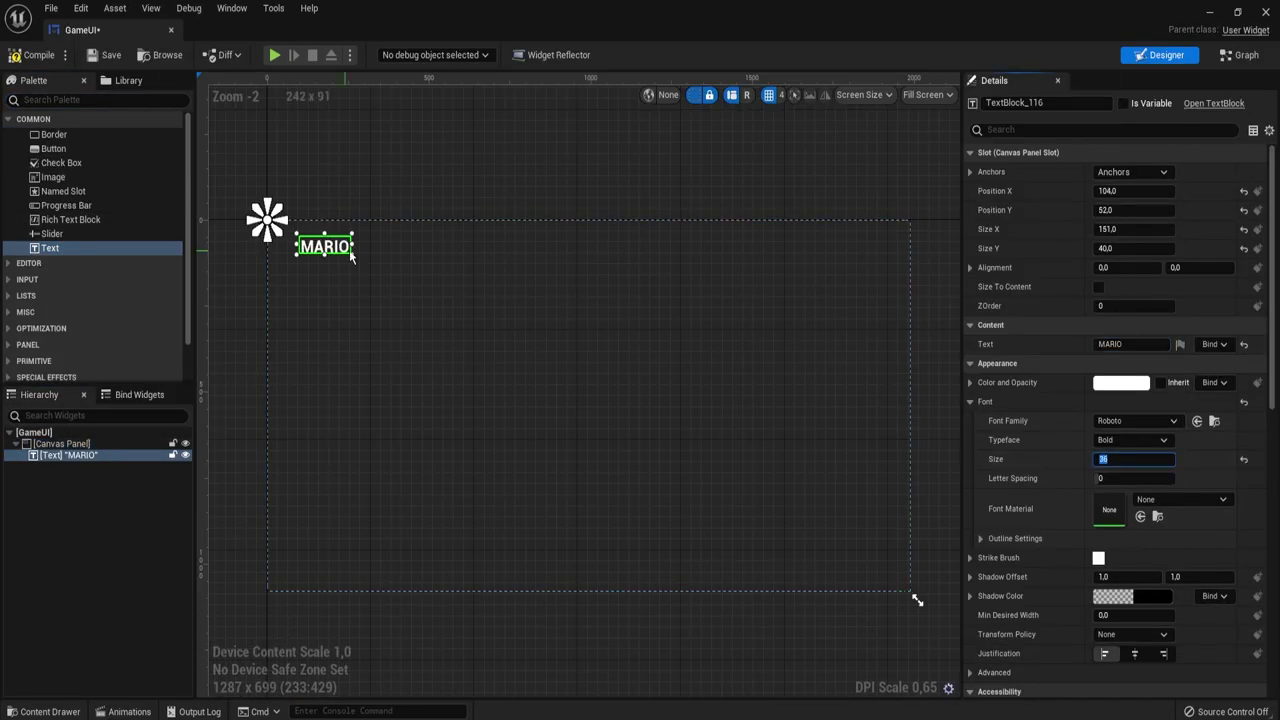
Tick Is Variable on the MARIO score text block.
{"action": "scroll", "coordinate": [1030, 420], "scroll_direction": "down", "scroll_amount": 10}
{"action": "scroll", "coordinate": [1030, 420], "scroll_direction": "up", "scroll_amount": 10}
{"action": "left_click", "coordinate": [1123, 103]}
Set grid snapping to 25, shift the WORLD and coin texts right, and add a Create Widget node.
{"action": "left_click", "coordinate": [801, 237]}
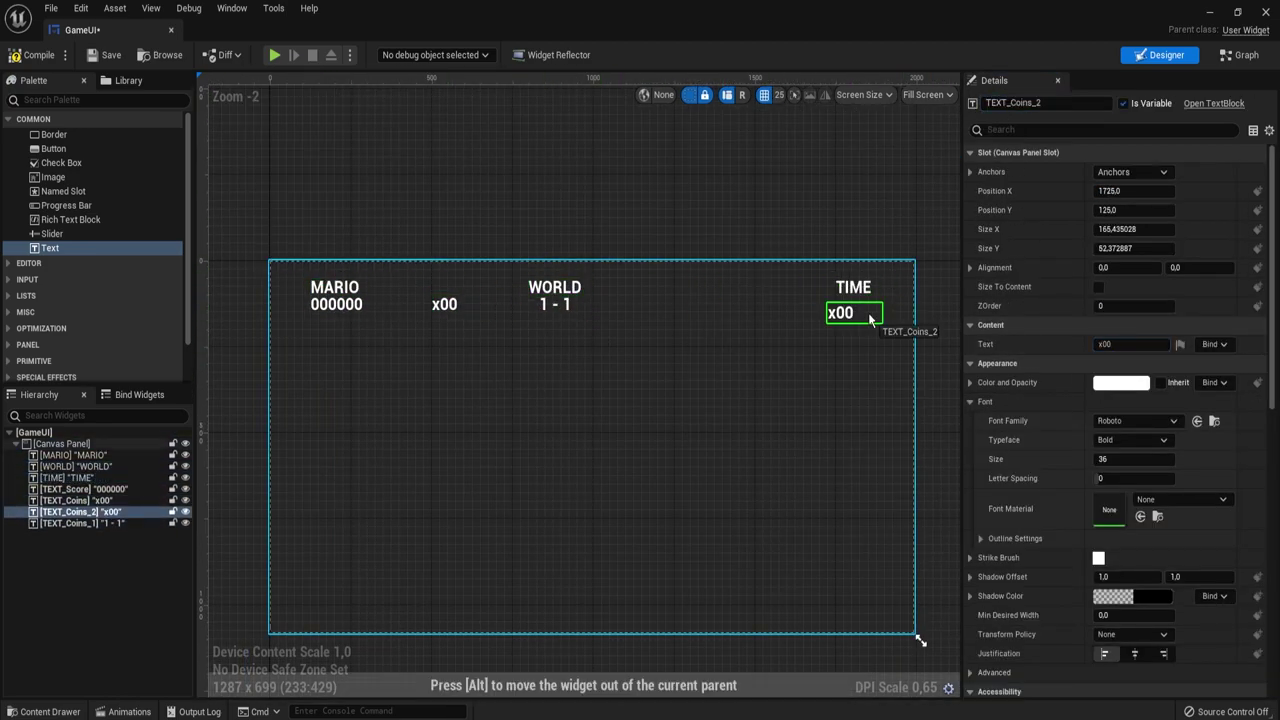
{"action": "left_click_drag", "start_coordinate": [620, 313], "coordinate": [685, 313]}
{"action": "left_click", "coordinate": [560, 400]}
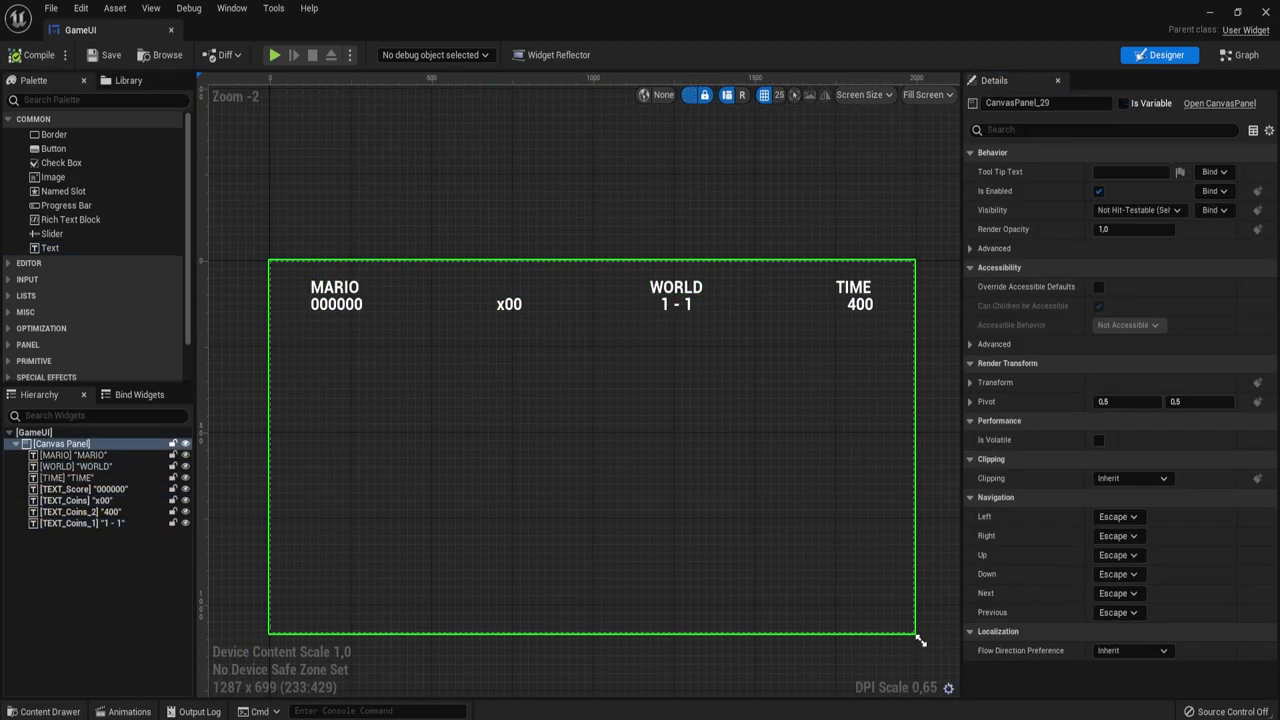
{"action": "left_click", "coordinate": [560, 300]}
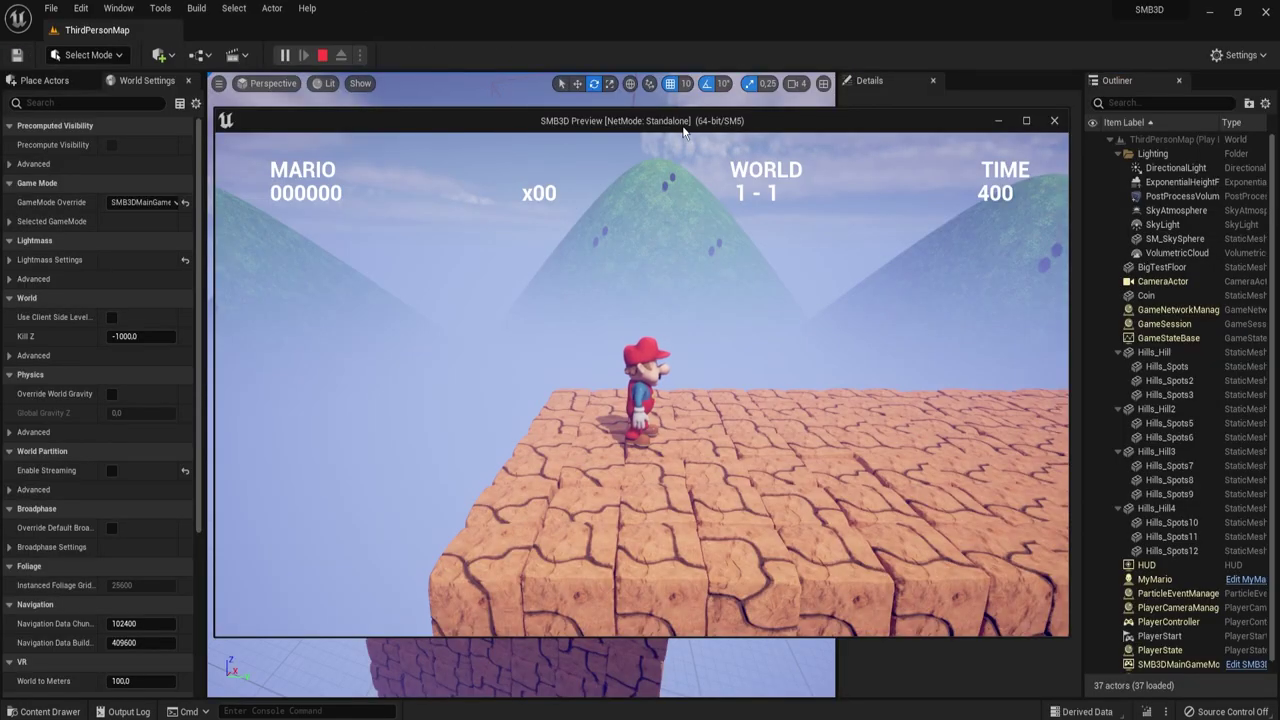
Run Mario forward and right through the coins so the HUD coin counter rises.
{"action": "left_click_drag", "start_coordinate": [684, 131], "coordinate": [561, 152]}
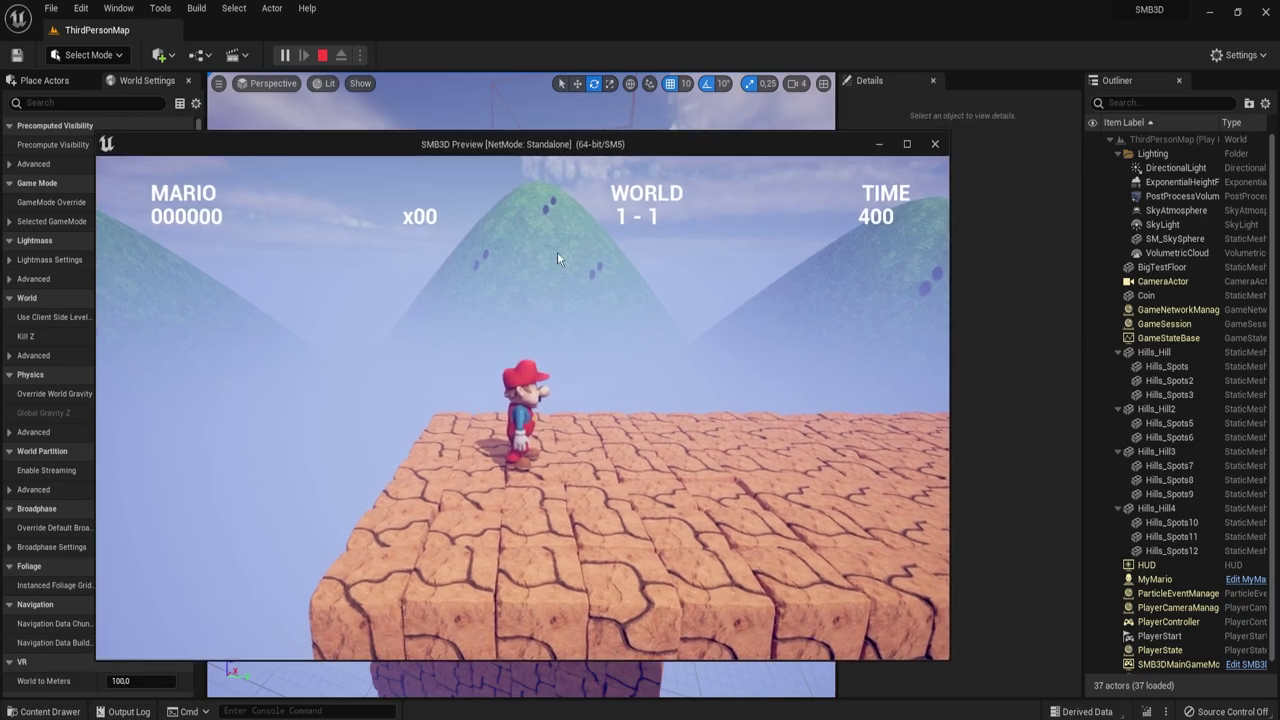
{"action": "key", "text": "w"}
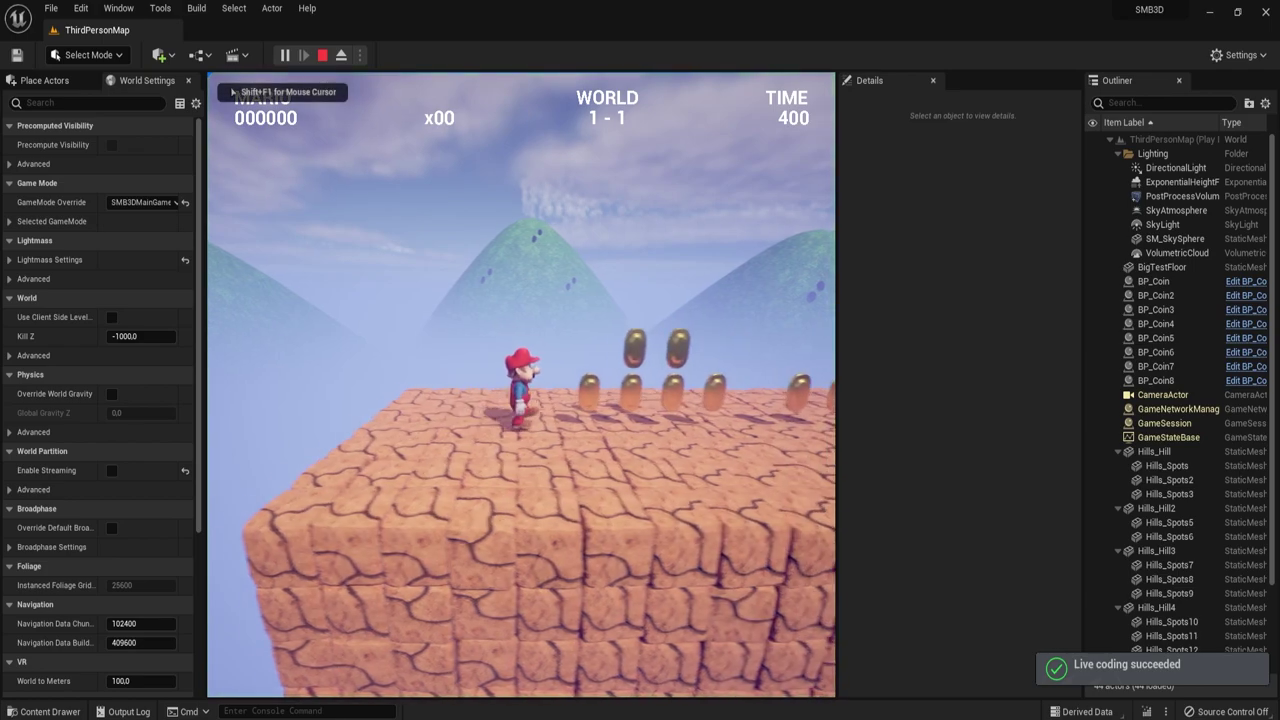
{"action": "key", "text": "d"}
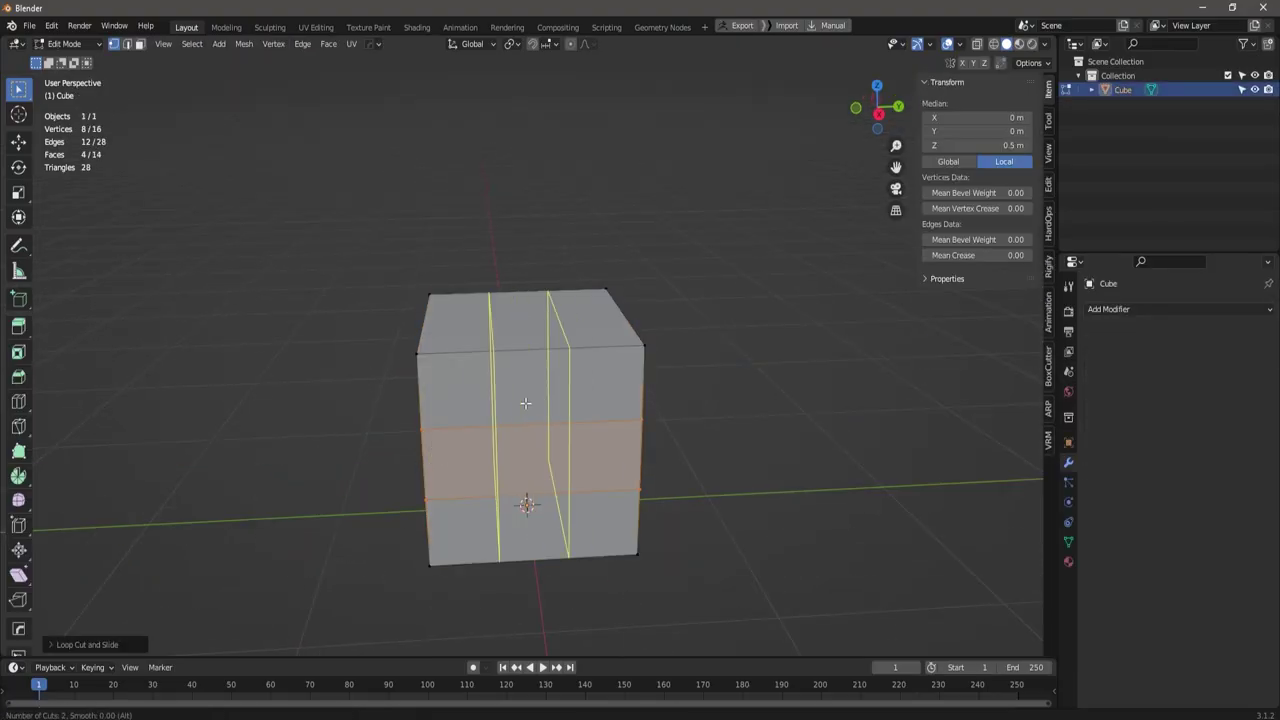
Scale the selected BrickBlock faces and orbit close to inspect the bevelled brick corner.
{"action": "left_click", "coordinate": [522, 374]}
{"action": "key", "text": "KP_Decimal"}
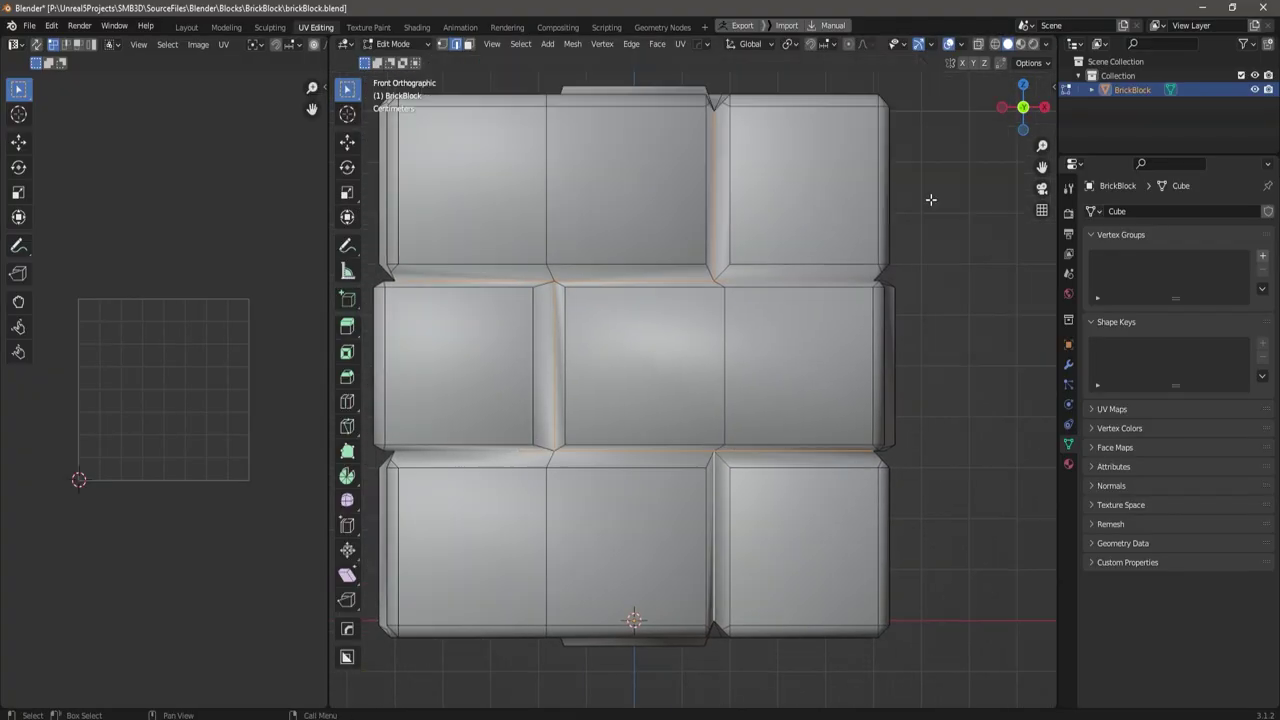
{"action": "middle_click_drag", "start_coordinate": [931, 200], "coordinate": [777, 443]}
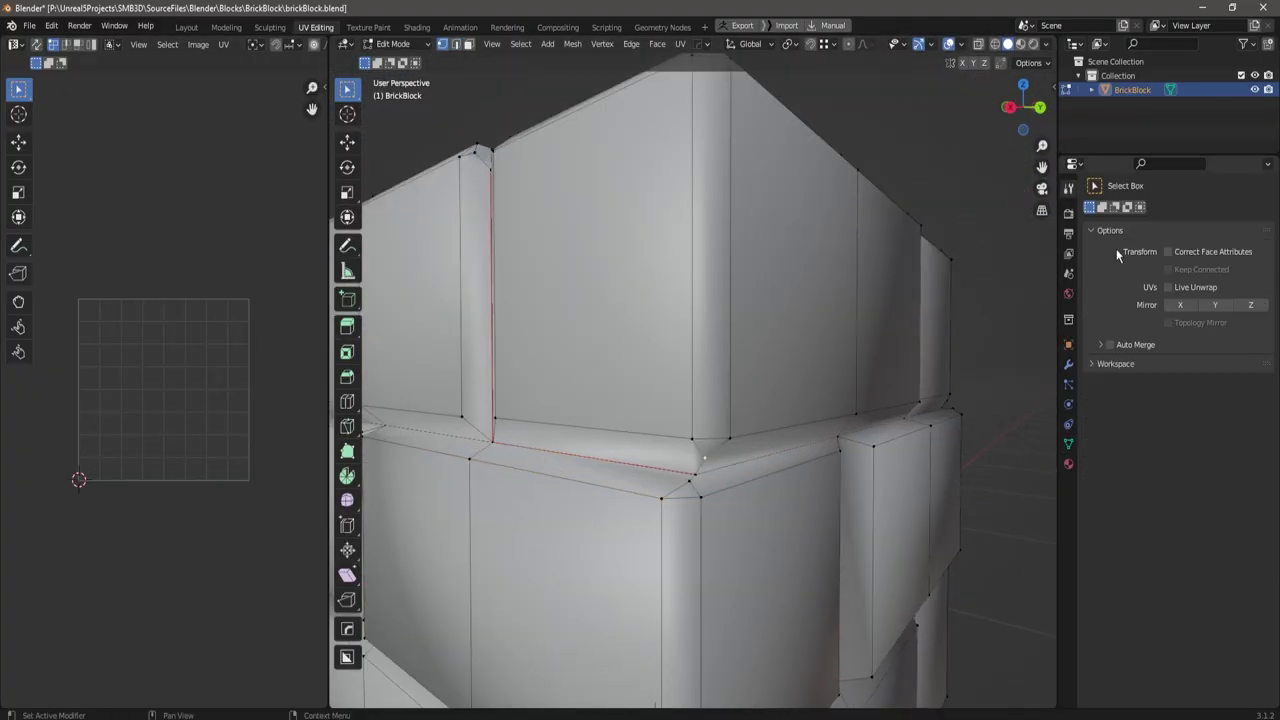
{"action": "middle_click_drag", "start_coordinate": [720, 420], "coordinate": [750, 352]}
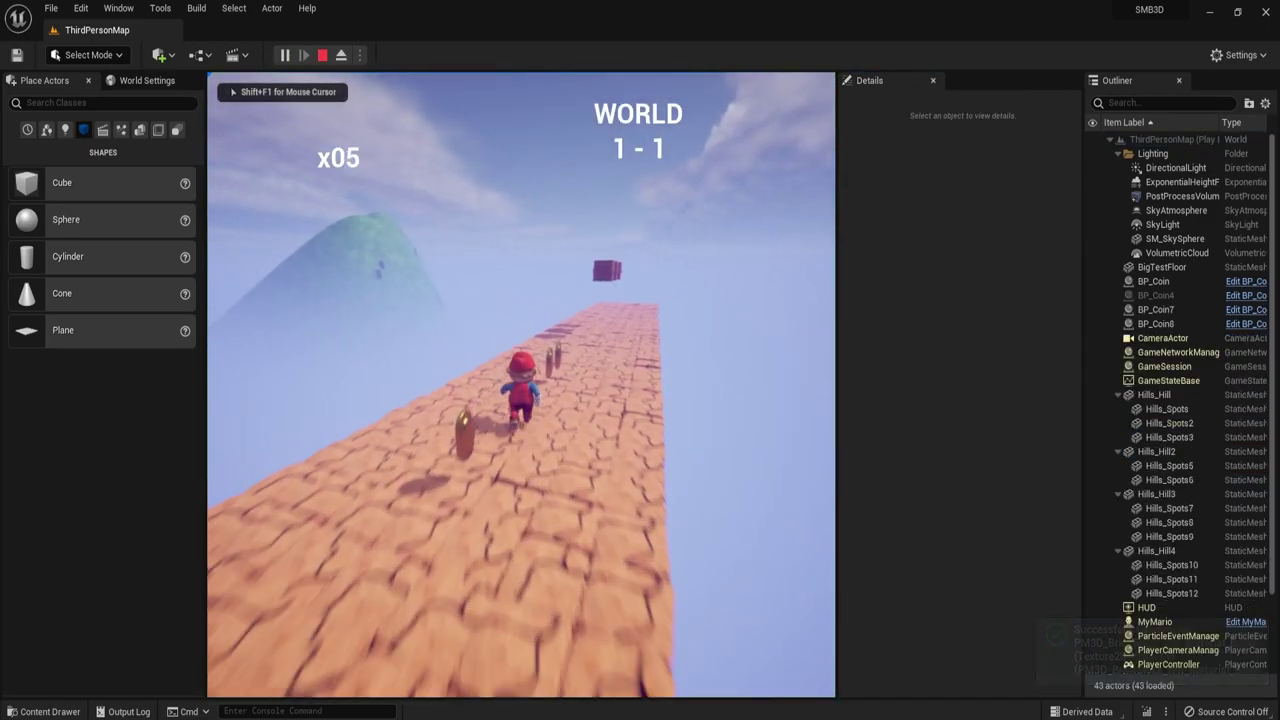
Run Mario forward to collect coins and jump onto the brick blocks.
{"action": "key", "text": "w"}
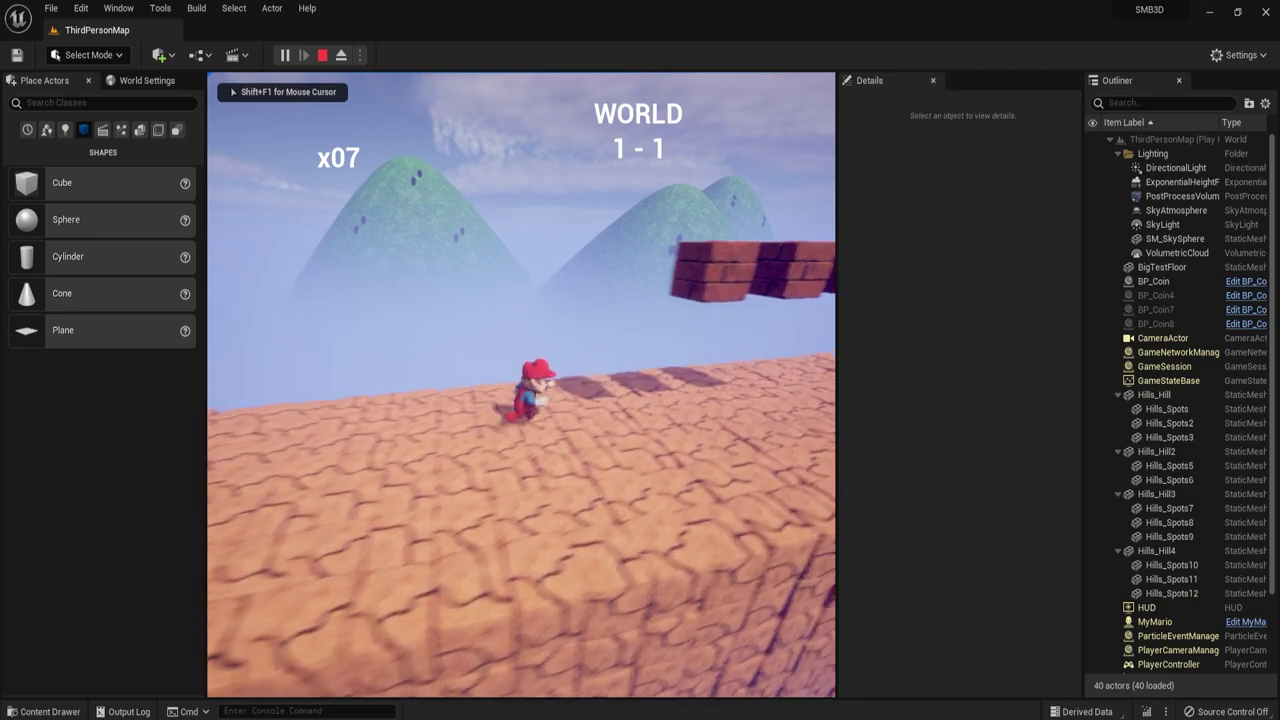
{"action": "key", "text": "space"}
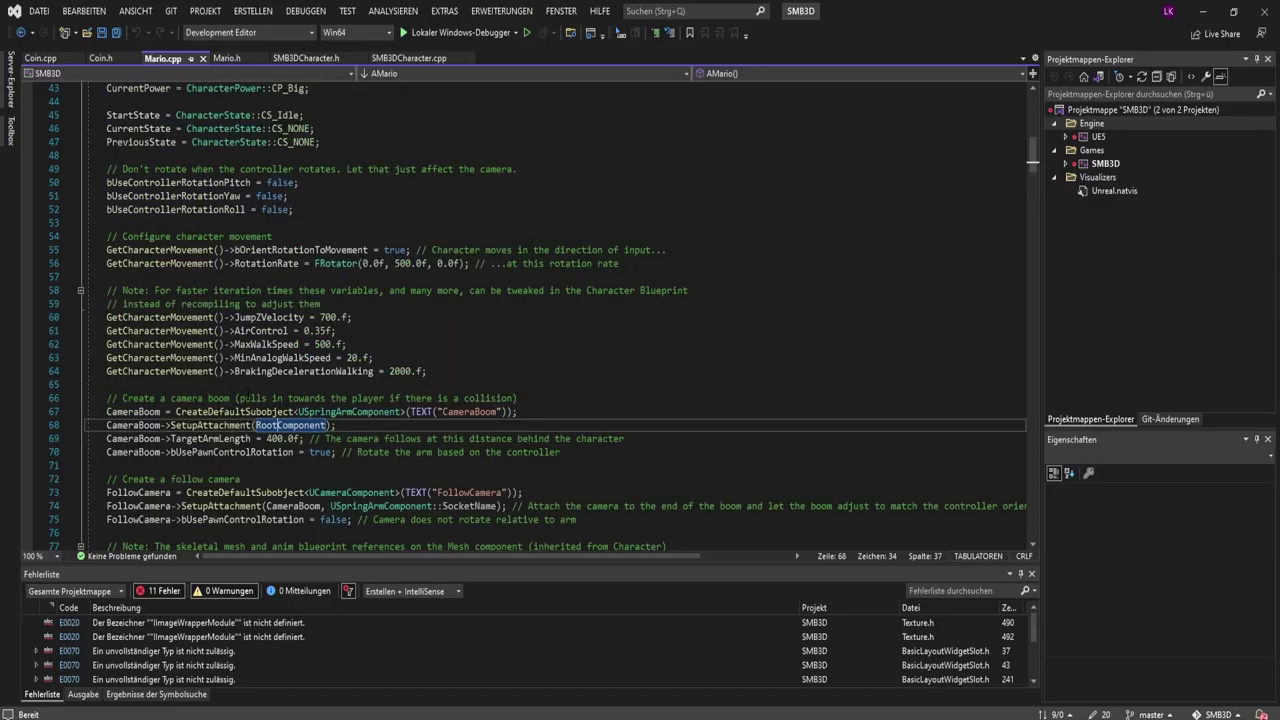
{"action": "scroll", "coordinate": [275, 371], "scroll_direction": "up", "scroll_amount": 1}
{"action": "scroll", "coordinate": [330, 291], "scroll_direction": "up", "scroll_amount": 1}
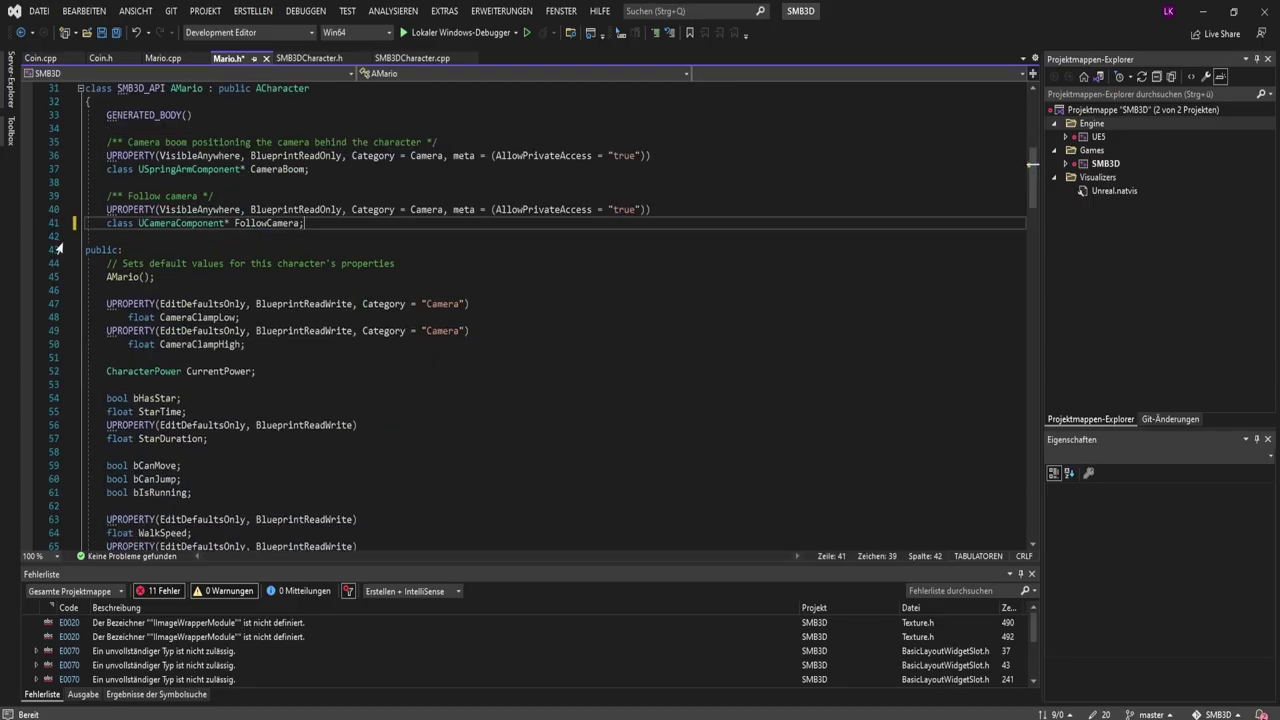
Scroll the Fracture Mode panel to the Brick length, height and depth settings for PM3D_BrickBlock_low.
{"action": "scroll", "coordinate": [540, 300], "scroll_direction": "up", "scroll_amount": 2}
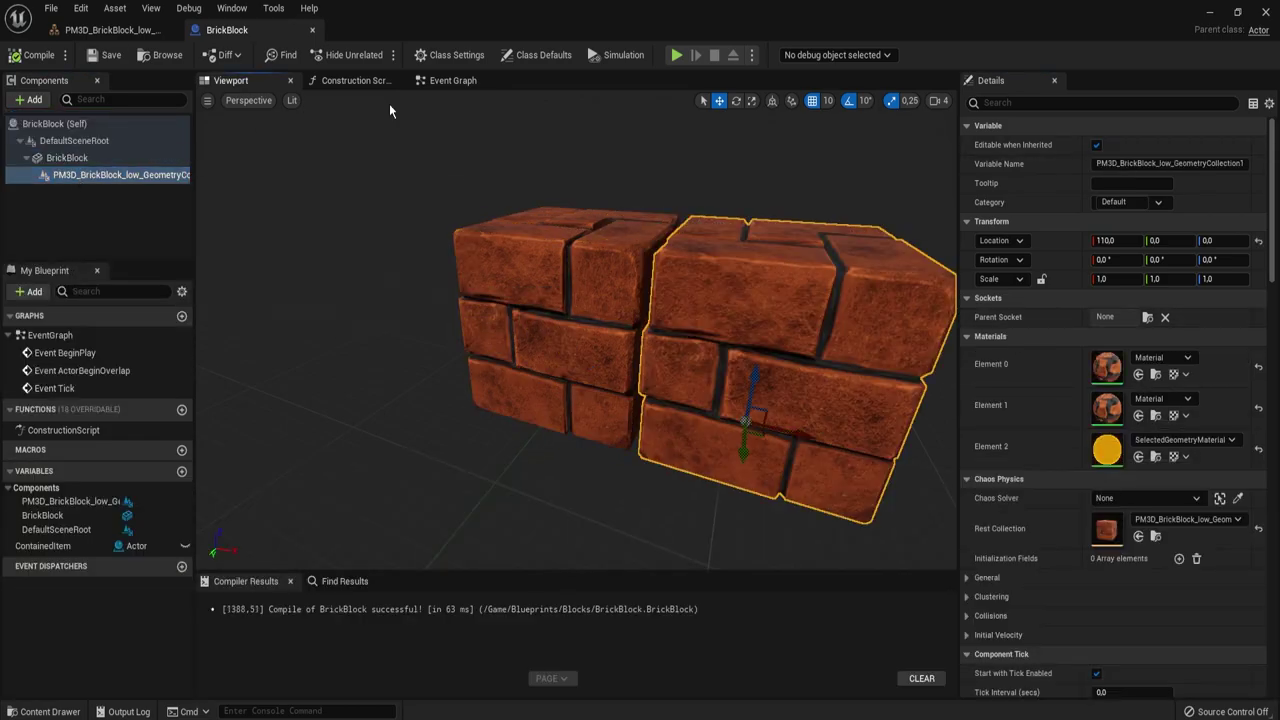
Add the geometry collection component to the BrickBlock event graph and dock a second asset browser beside the level.
{"action": "left_click", "coordinate": [453, 80]}
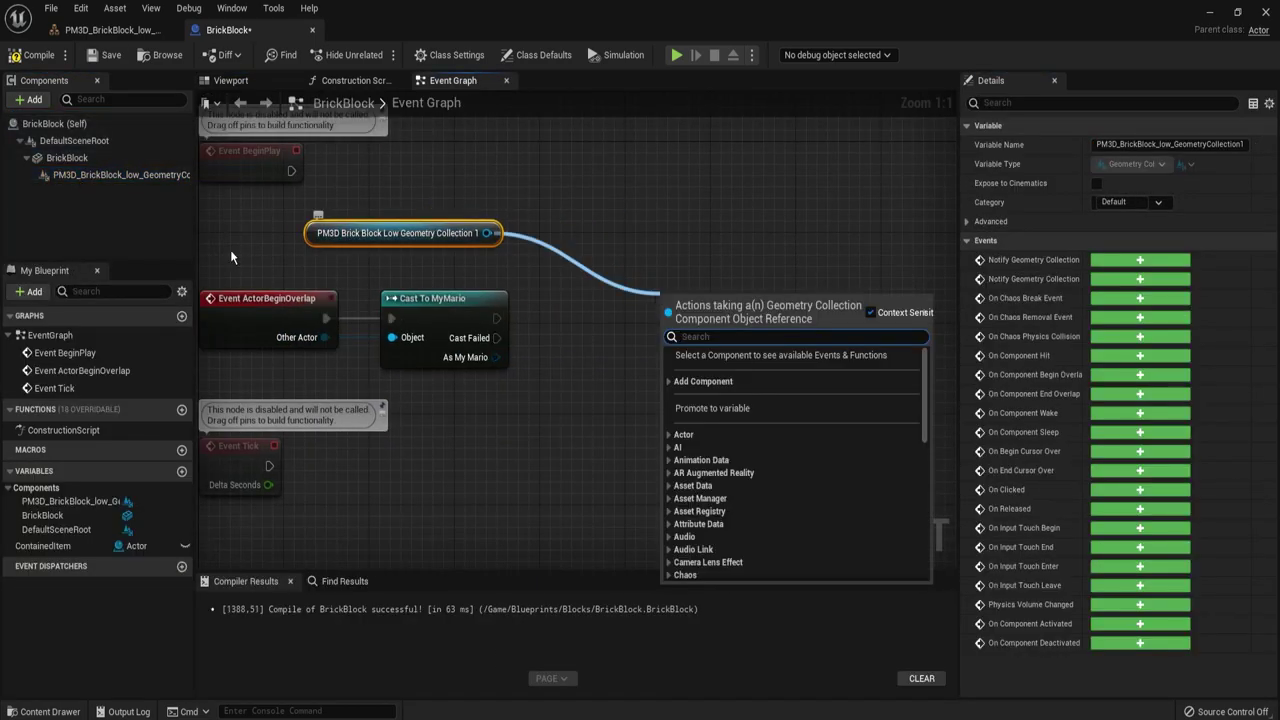
{"action": "left_click", "coordinate": [550, 240]}
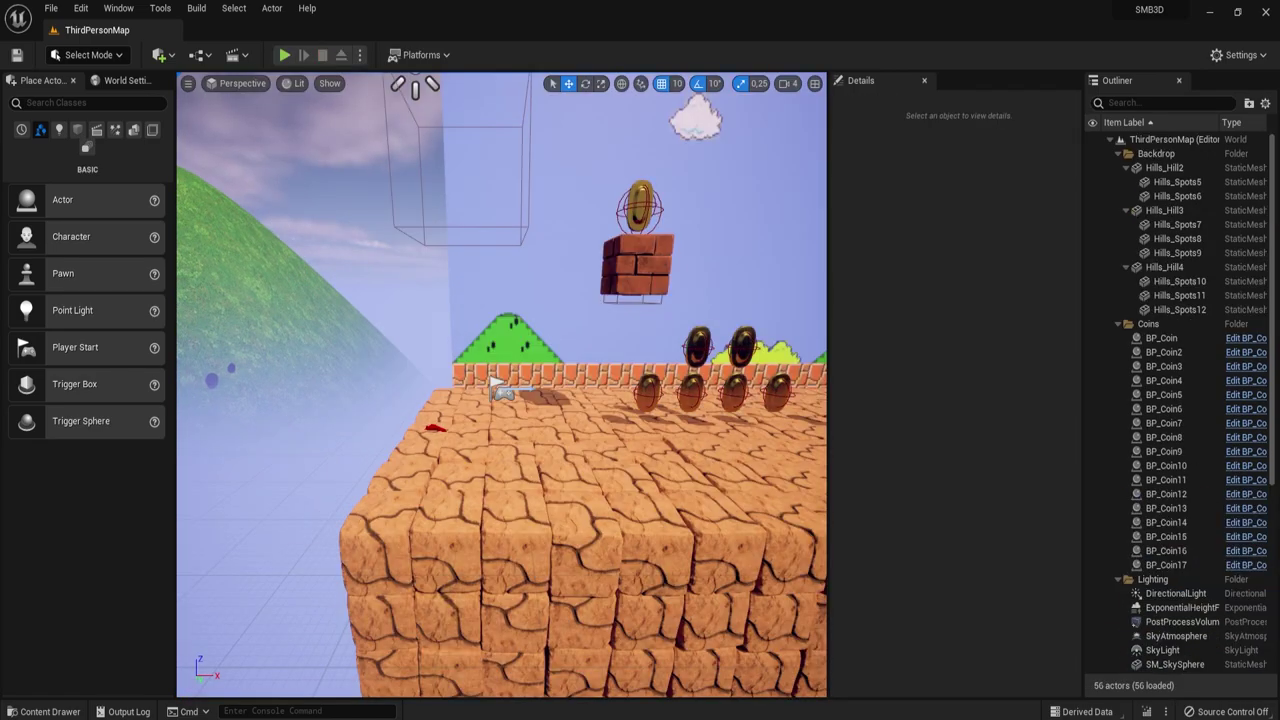
{"action": "key", "text": "ctrl+space"}
{"action": "left_click_drag", "start_coordinate": [444, 146], "coordinate": [392, 154]}
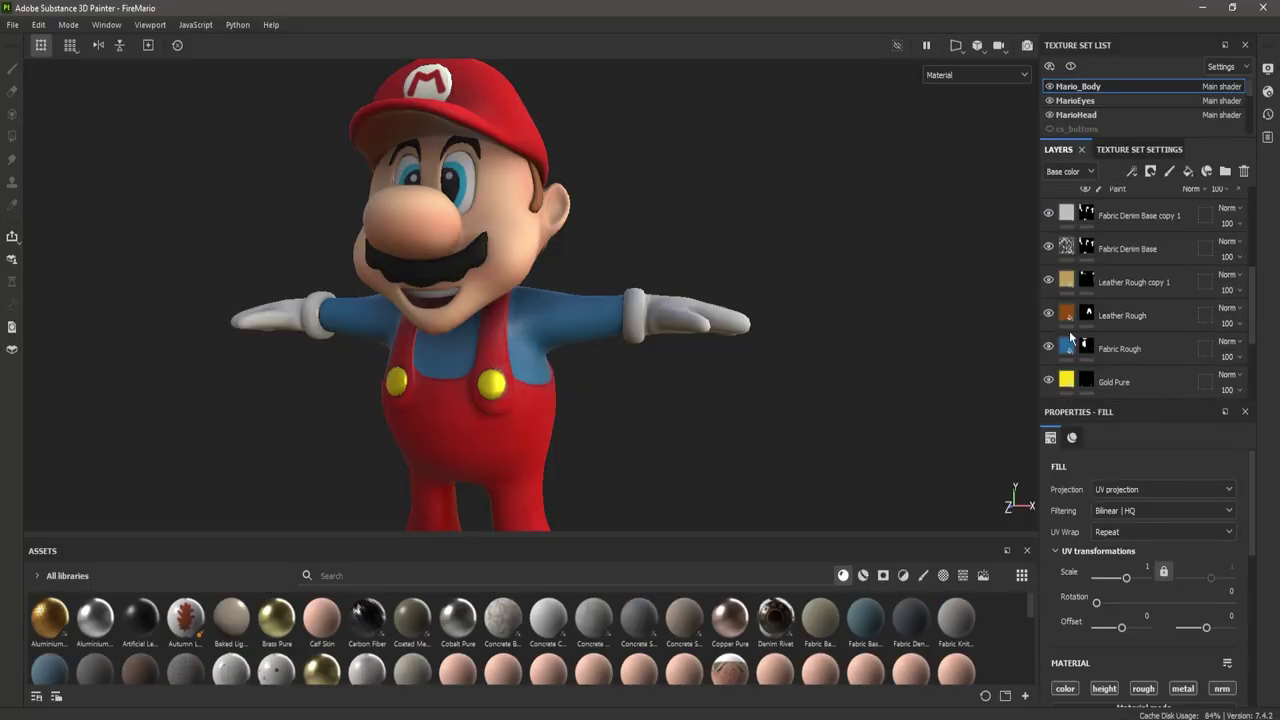
Recolour the Fabric Rough layer to white (EEEEEE) for FireMario's shirt.
{"action": "left_click", "coordinate": [1068, 345]}
{"action": "scroll", "coordinate": [1080, 330], "scroll_direction": "down", "scroll_amount": 5}
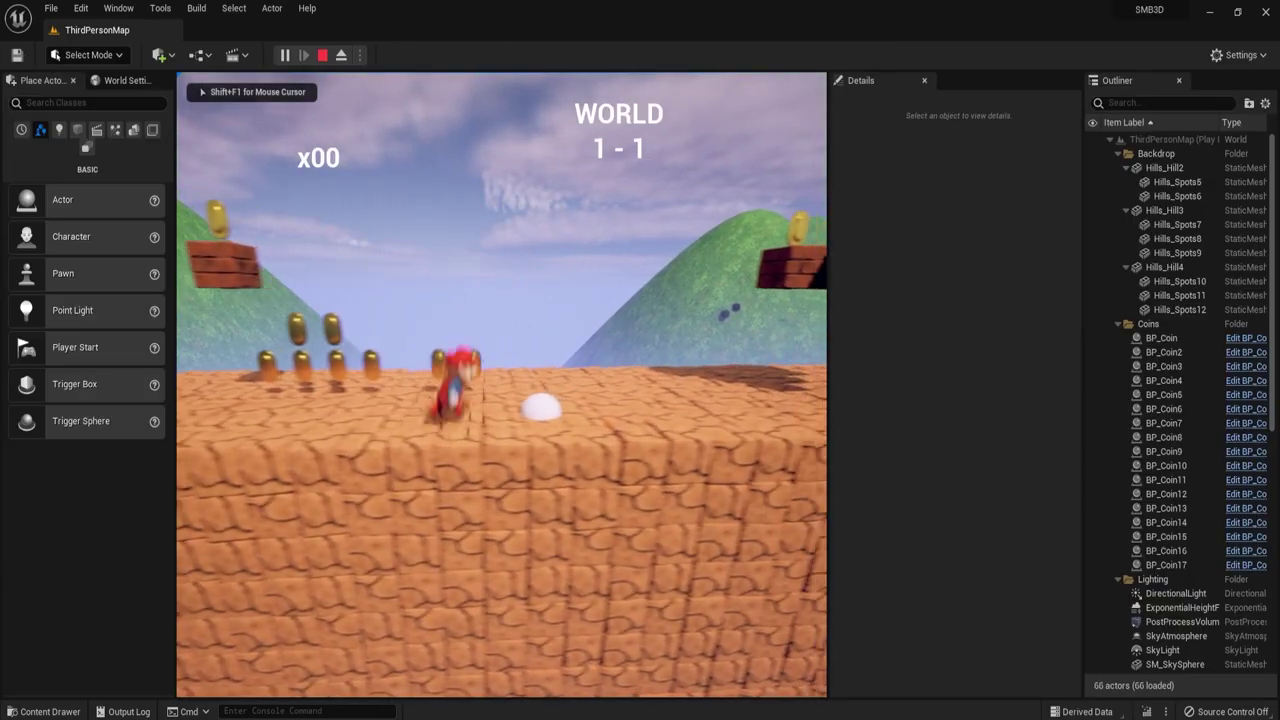
Run Mario away from the camera along the brick floor past coins and floating bricks.
{"action": "key", "text": "w"}
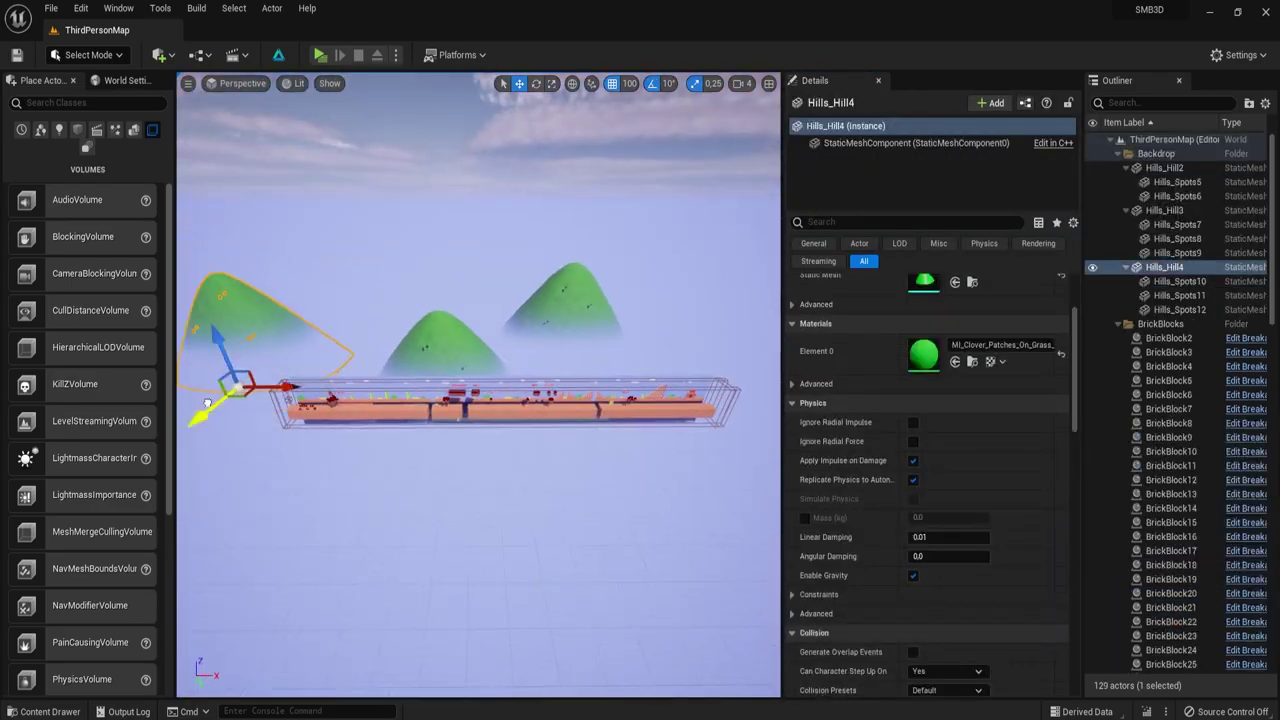
Alt-drag Hills_Hill4's move gizmo to create the duplicate hill Hills_Hill5.
{"action": "left_click_drag", "start_coordinate": [212, 392], "coordinate": [768, 400], "text": "alt"}
Run a Standalone playtest, collecting coins and jumping to smash a brick block, then stop.
{"action": "key", "text": "alt+p"}
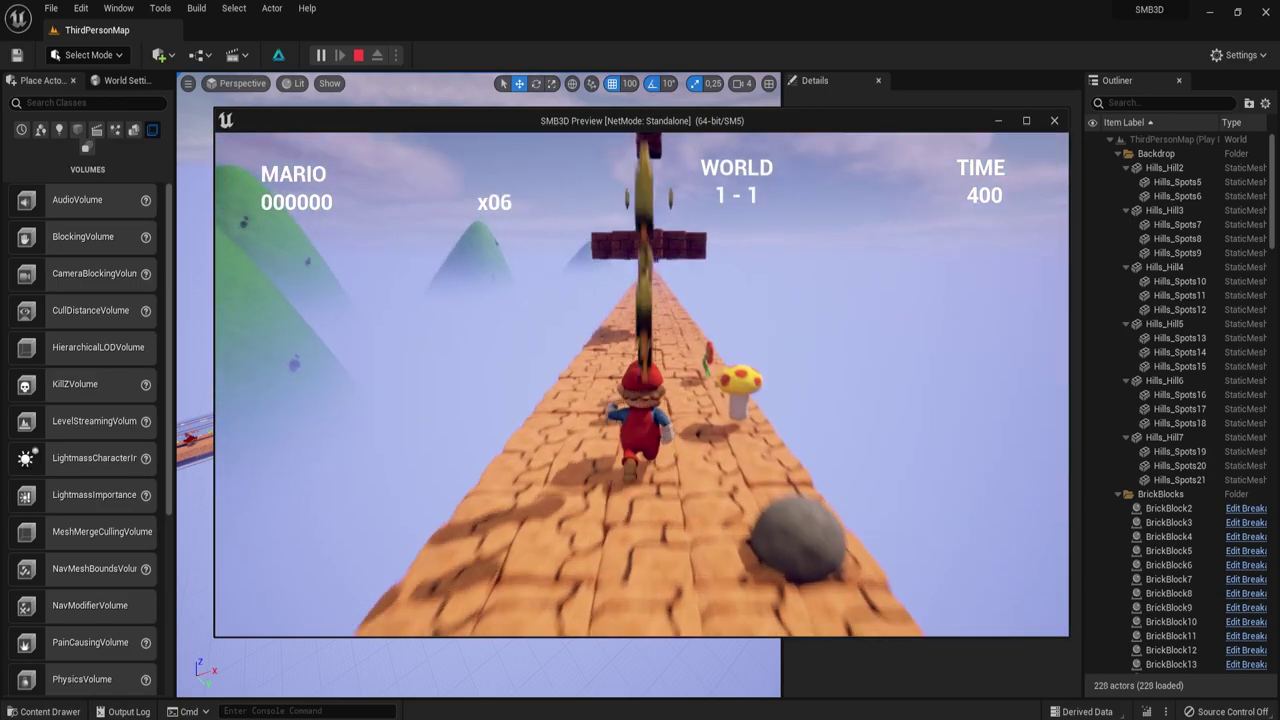
{"action": "key", "text": "w"}
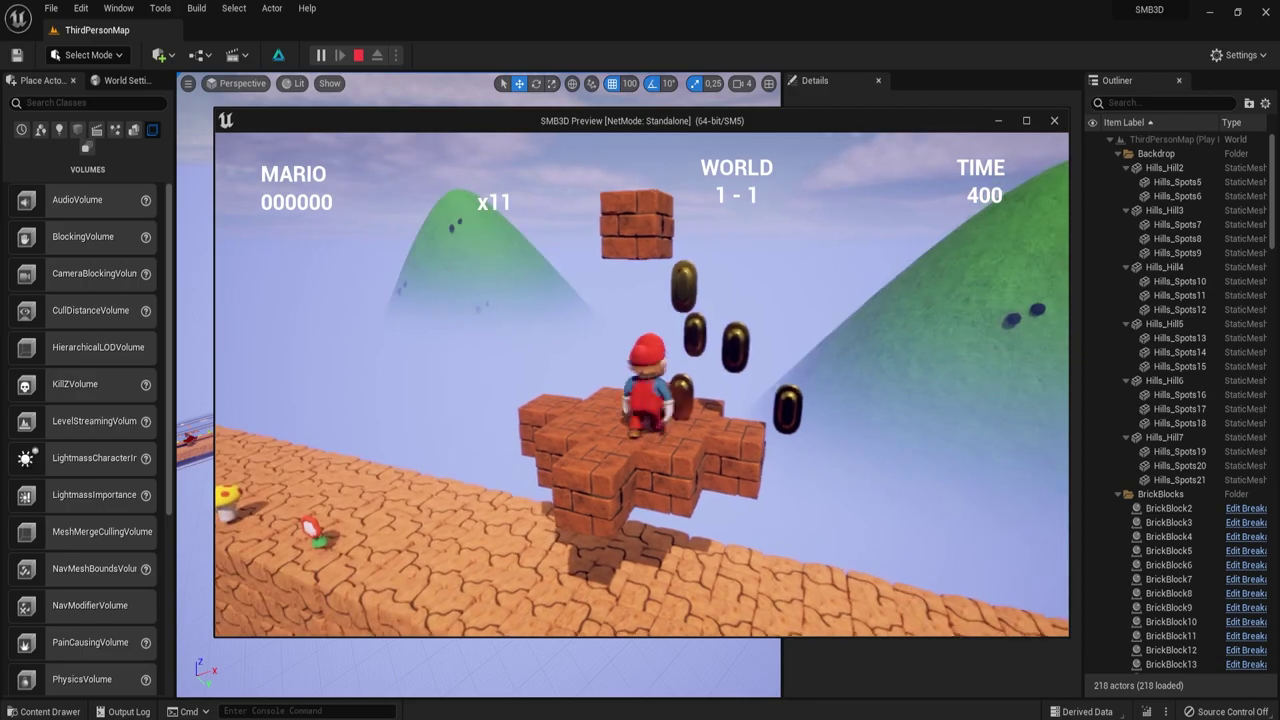
{"action": "key", "text": "space"}
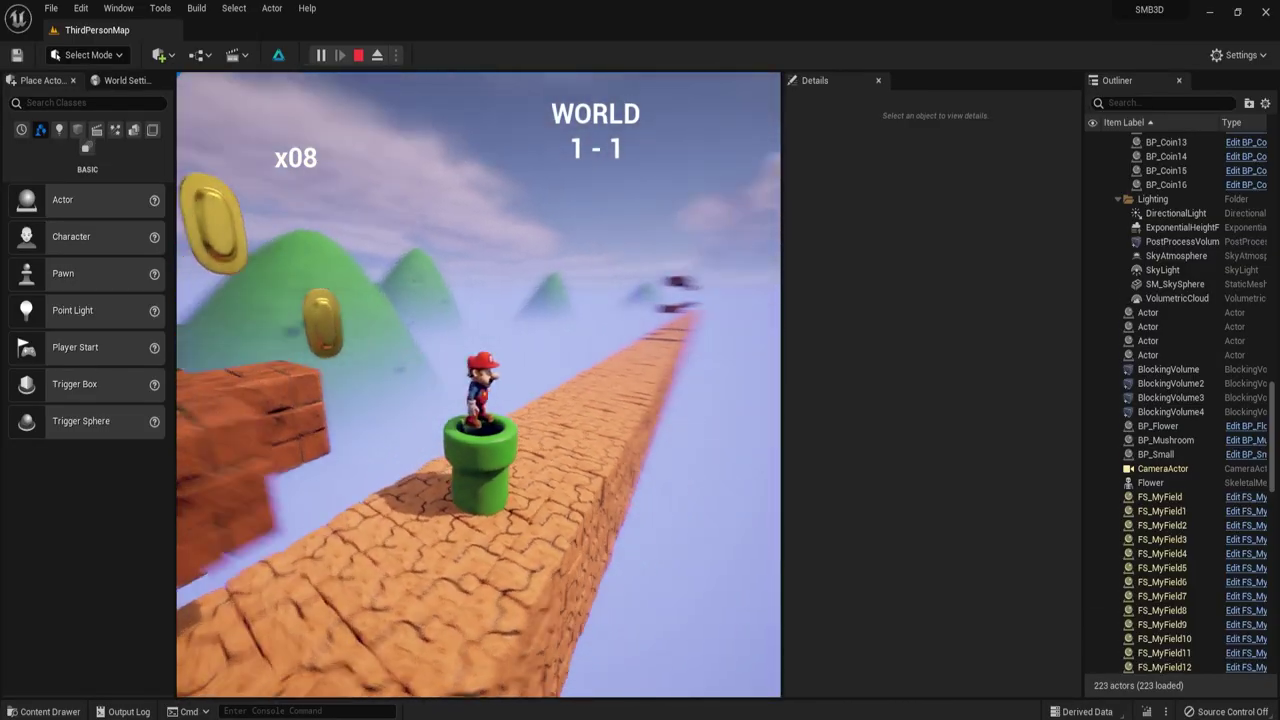
{"action": "key", "text": "Escape"}
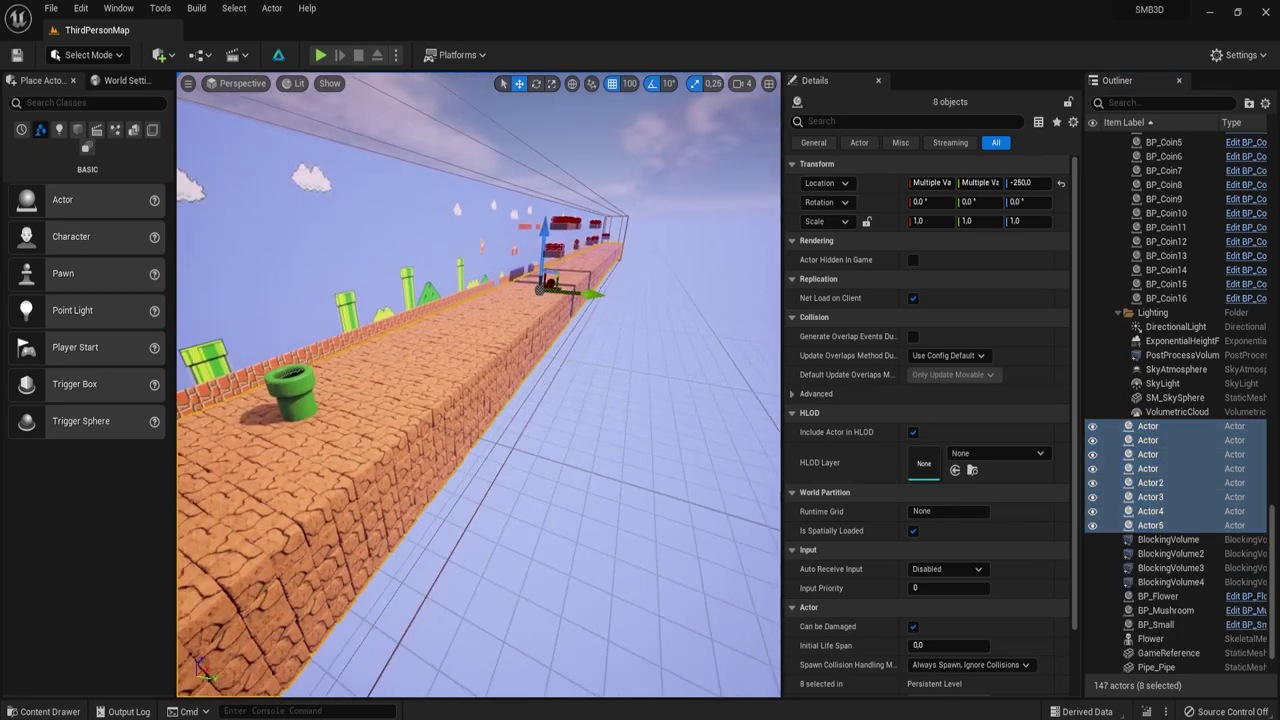
Fly the view along the brick path to the pipe and pick a grid snap increment.
{"action": "right_click_drag", "start_coordinate": [417, 307], "coordinate": [417, 307]}
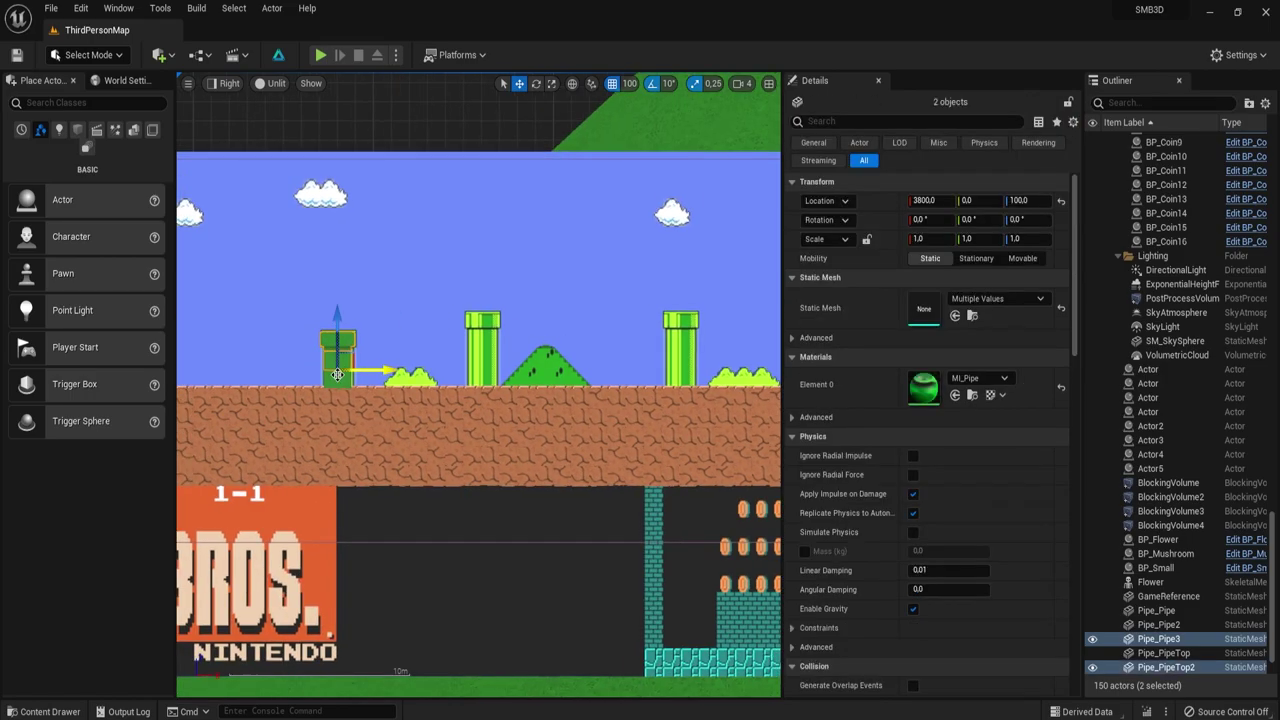
{"action": "left_click", "coordinate": [477, 328]}
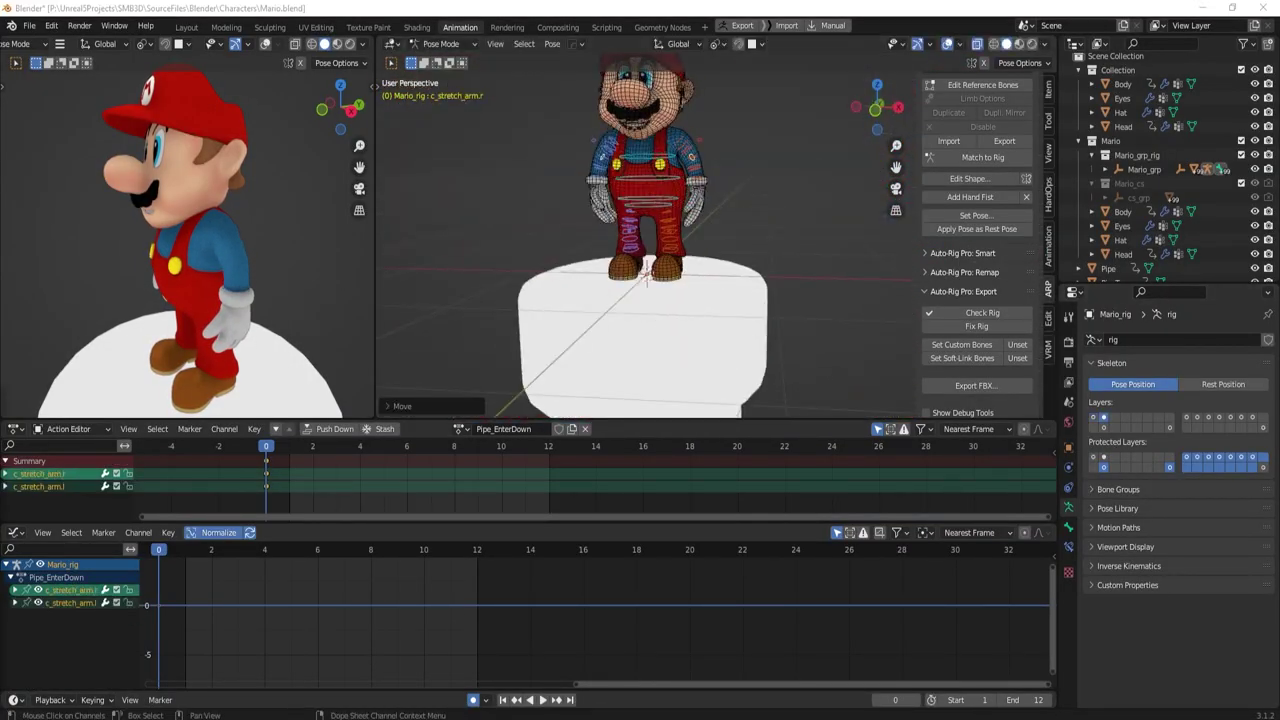
Select all Mario rig bones at frame 0 in side ortho view and start moving the foot.
{"action": "key", "text": "a"}
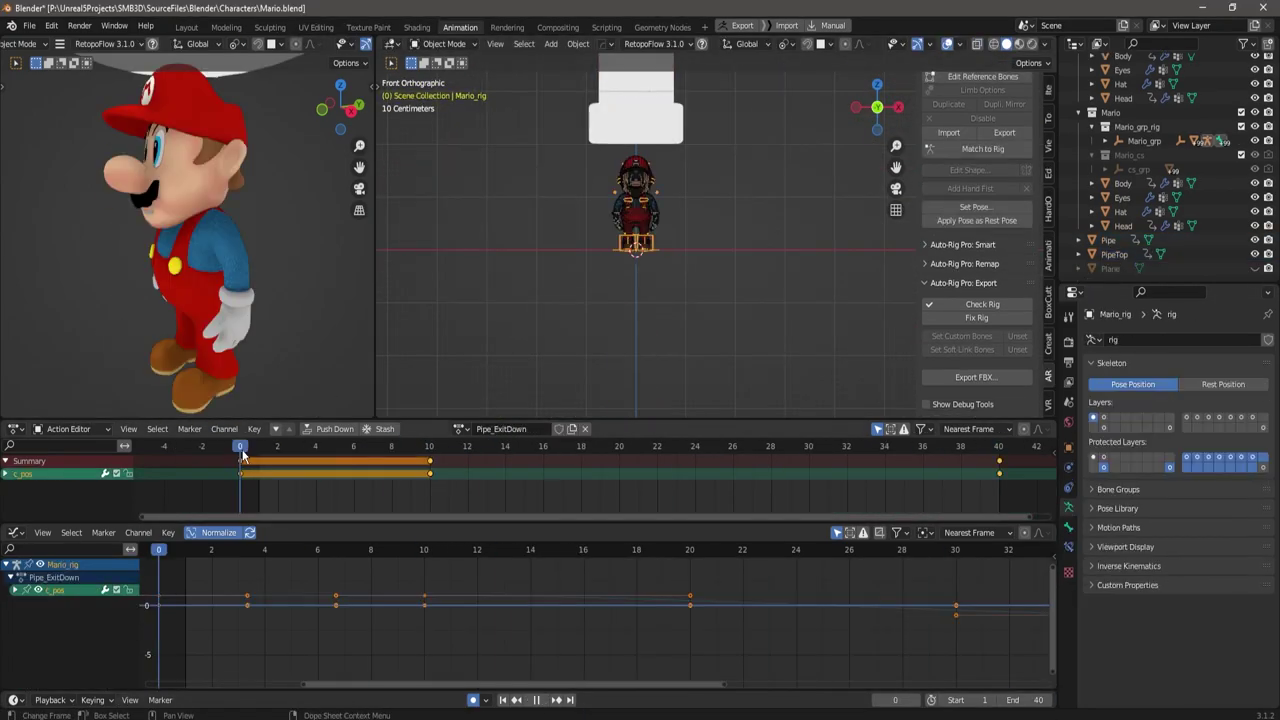
{"action": "left_click", "coordinate": [242, 447]}
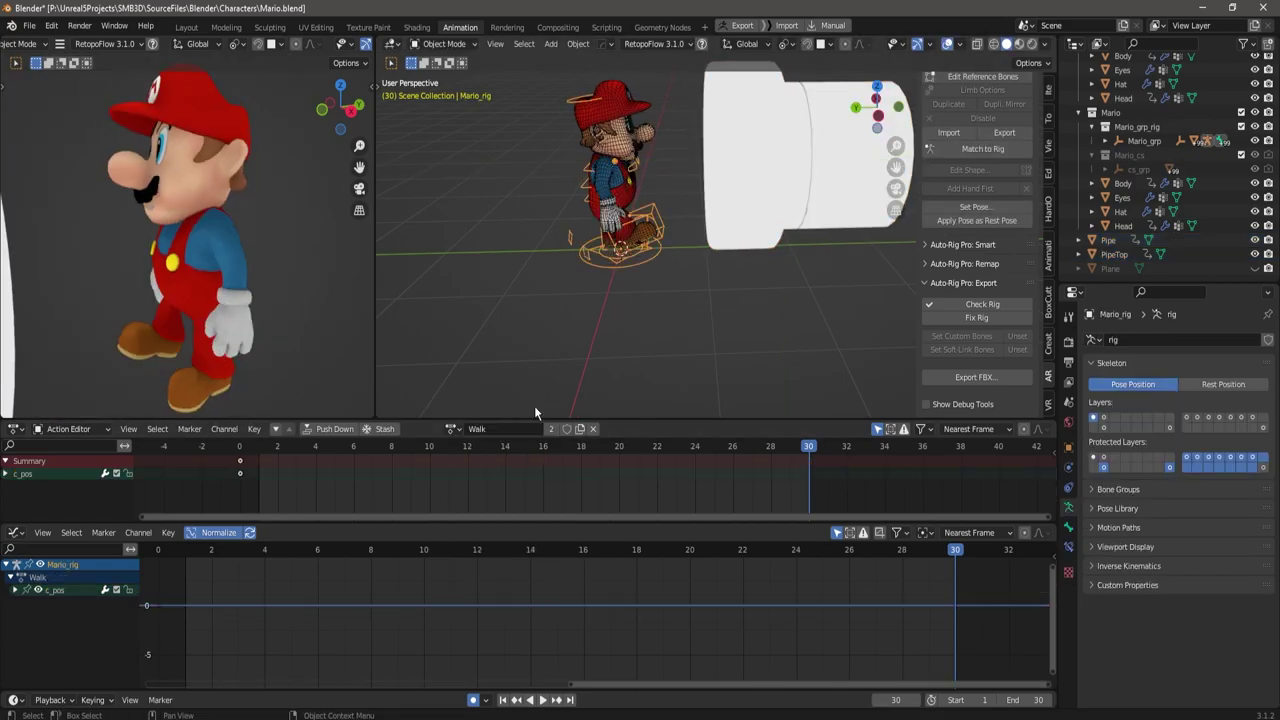
{"action": "key", "text": "ctrl+KP_3"}
{"action": "key", "text": "KP_Decimal"}
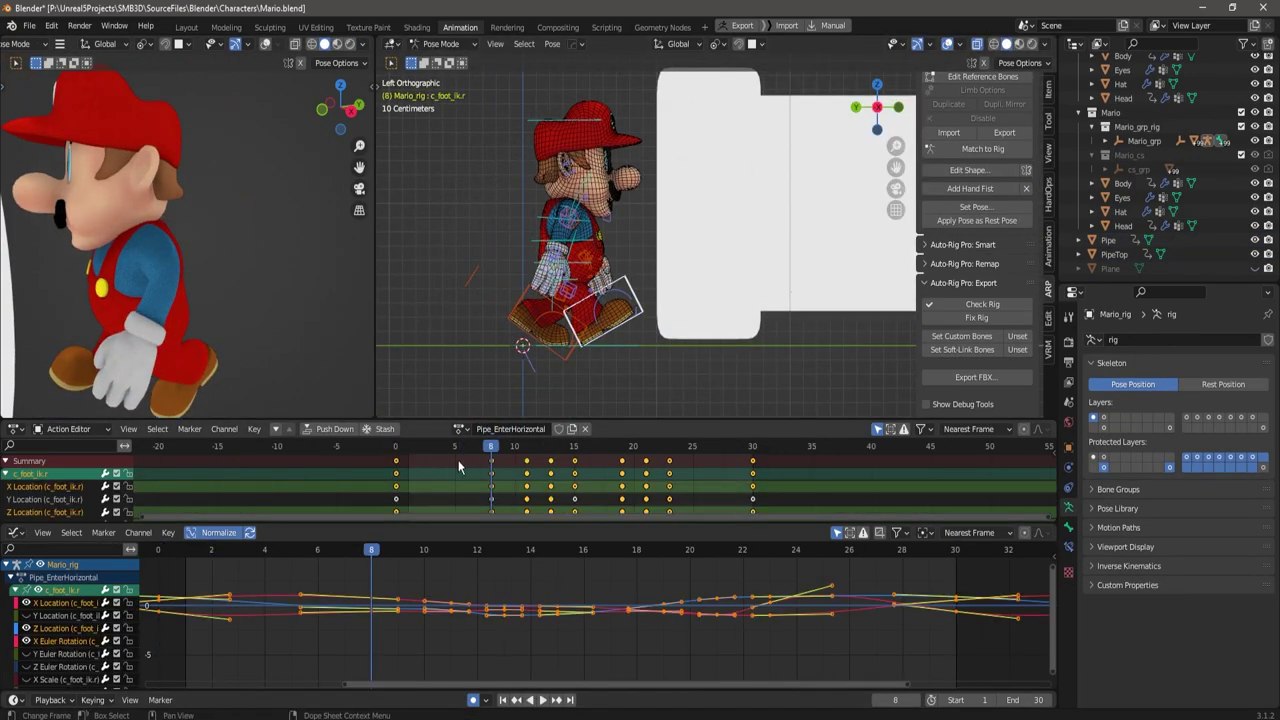
{"action": "key", "text": "space"}
{"action": "key", "text": "g"}
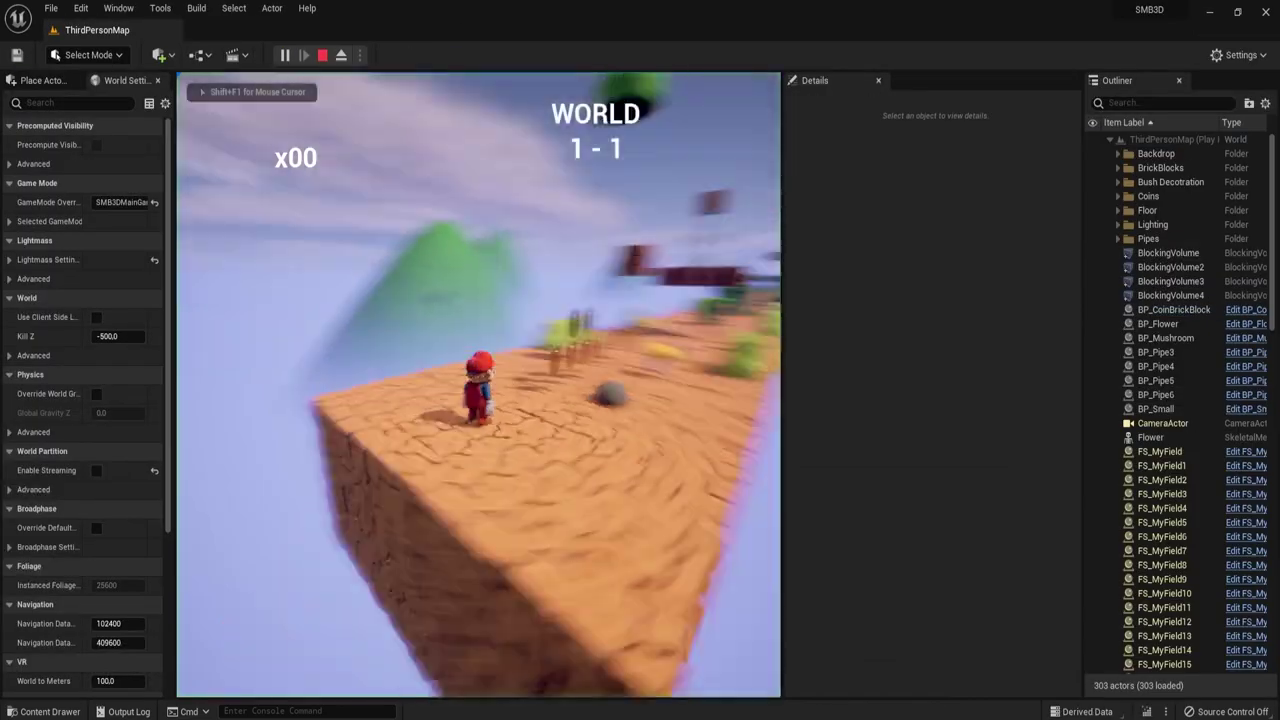
Run Mario through the bush-decorated level collecting coins.
{"action": "key", "text": "w"}
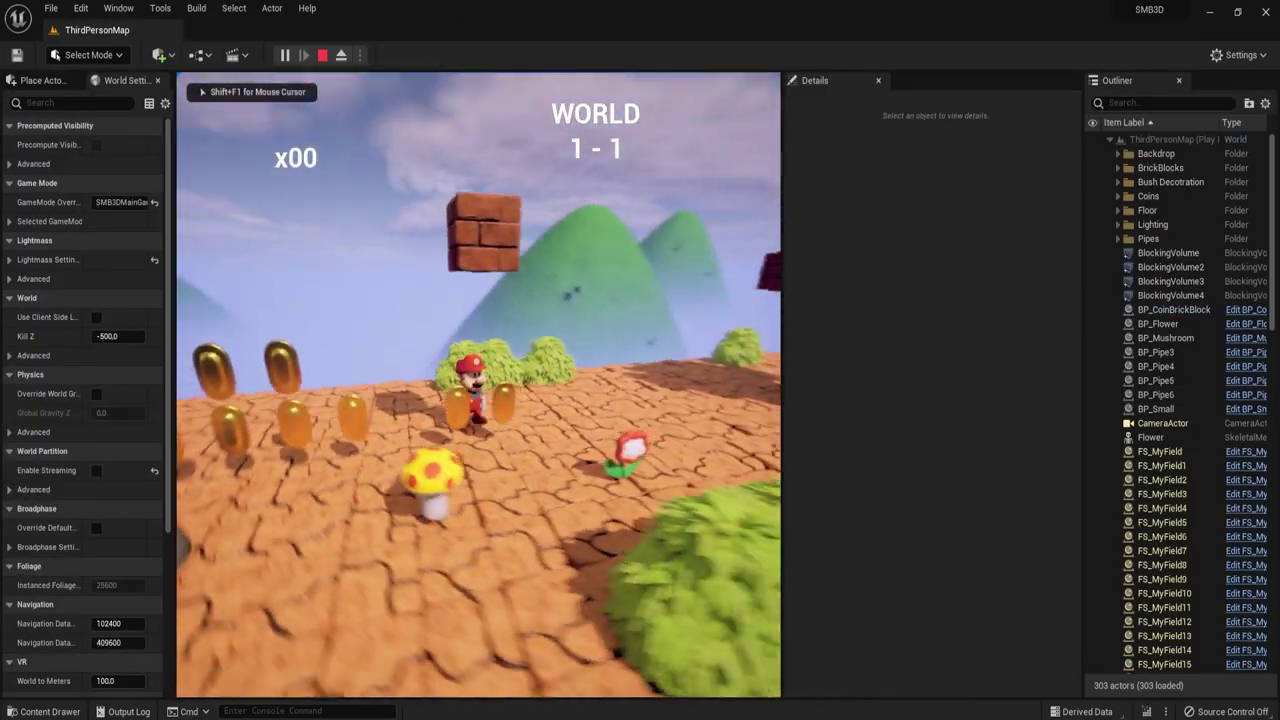
{"action": "key", "text": "w"}
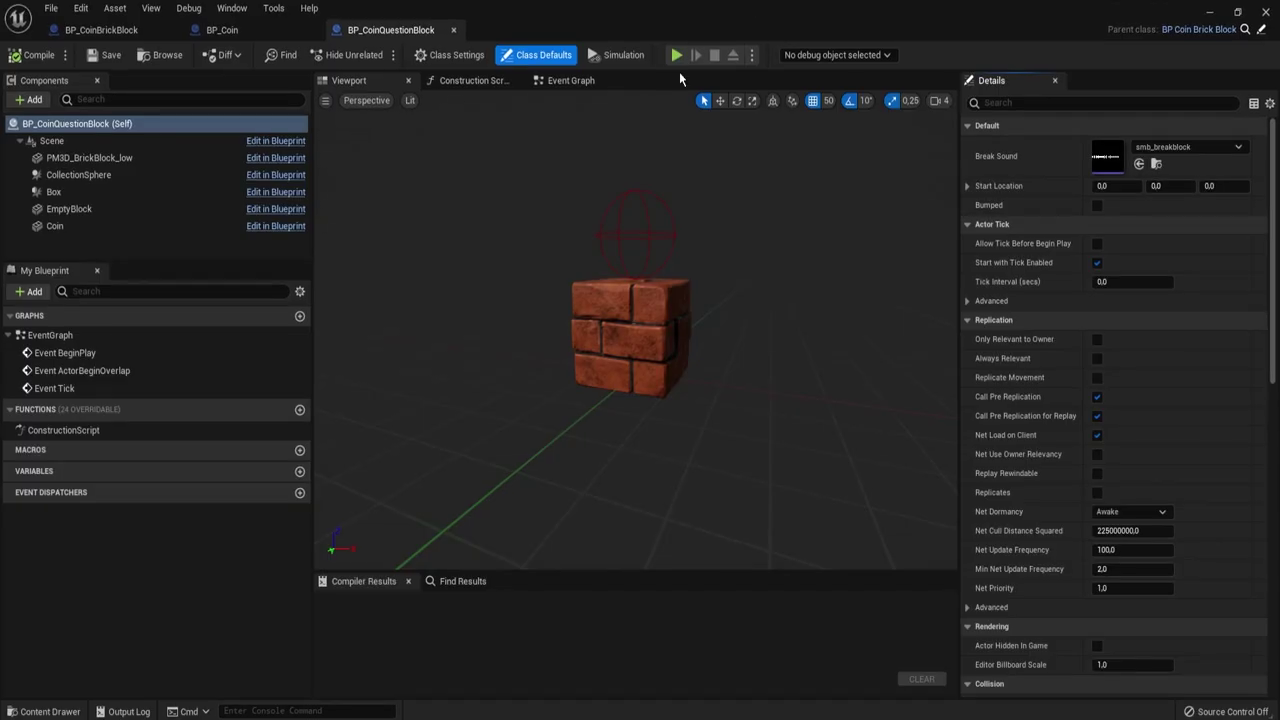
Swap the mesh on BP_CoinQuestionBlock's block component and leave the playtest.
{"action": "left_click", "coordinate": [89, 157]}
{"action": "left_click", "coordinate": [1185, 376]}
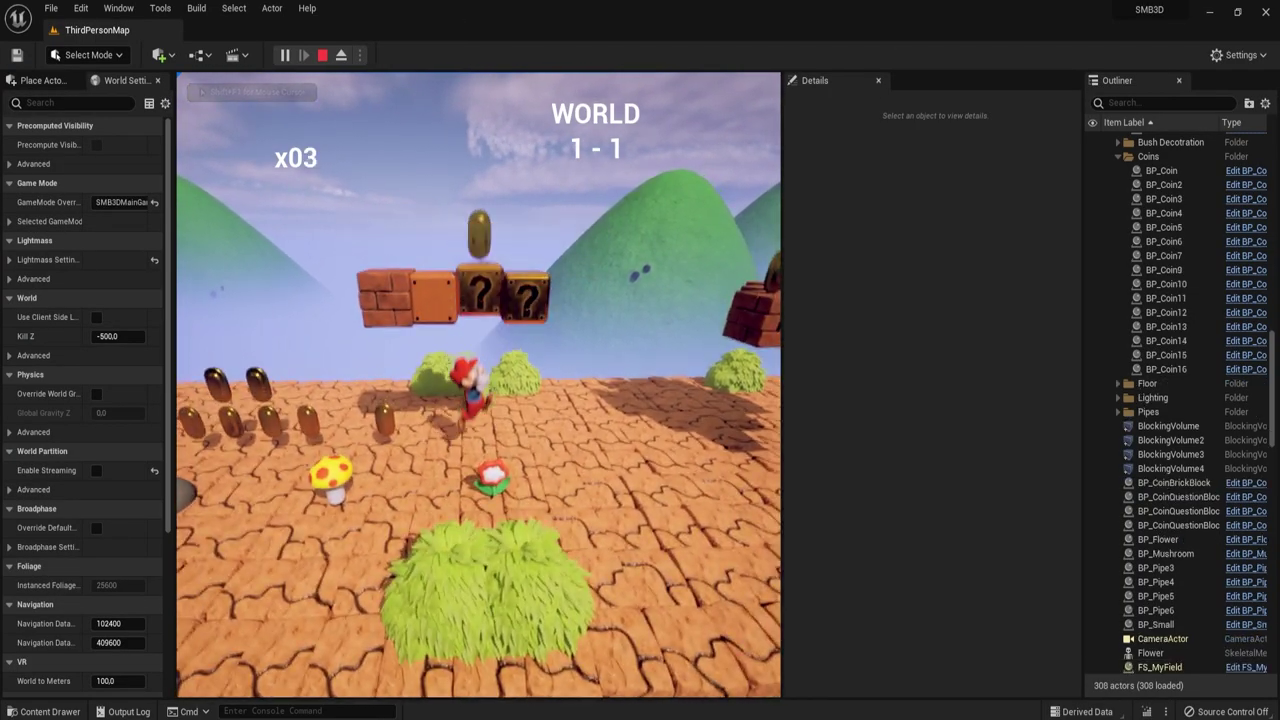
{"action": "key", "text": "Escape"}
Select question blocks and two coins above them, focusing the view on the coins.
{"action": "left_click", "coordinate": [428, 398]}
{"action": "right_click_drag", "start_coordinate": [428, 398], "coordinate": [545, 372]}
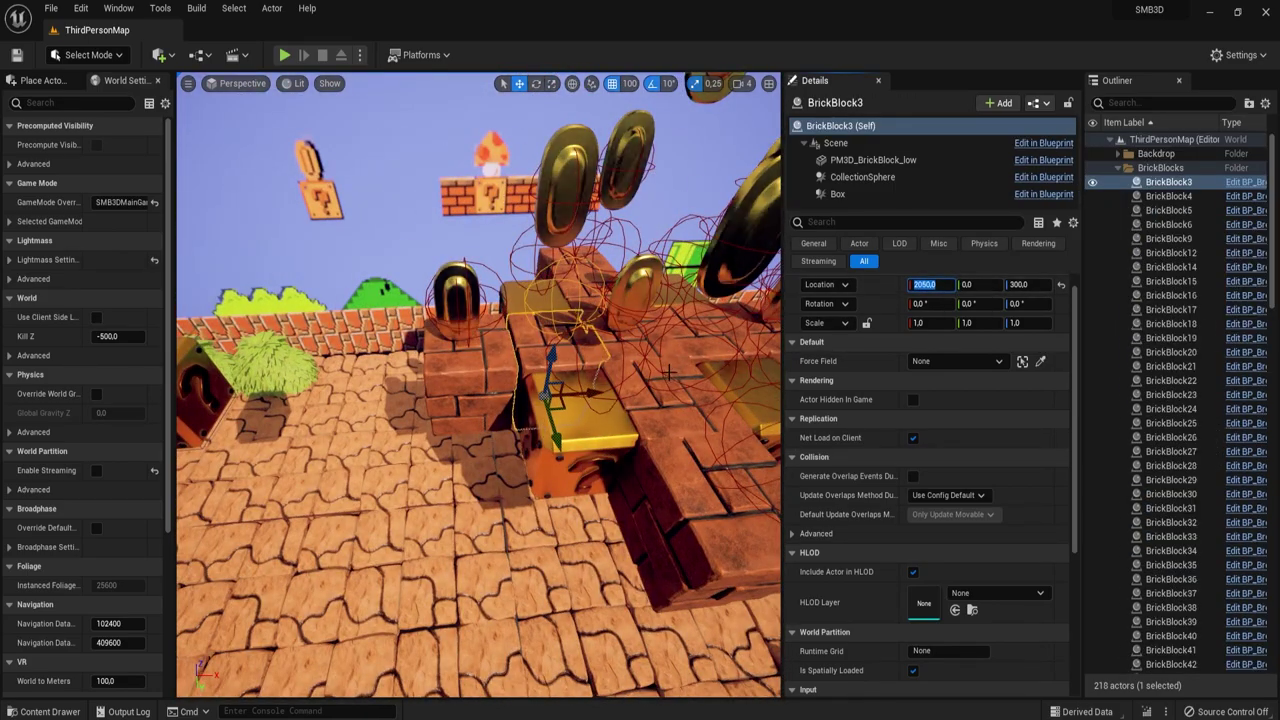
{"action": "left_click", "coordinate": [1168, 196]}
{"action": "left_click", "coordinate": [1168, 281], "text": "shift"}
{"action": "key", "text": "f"}
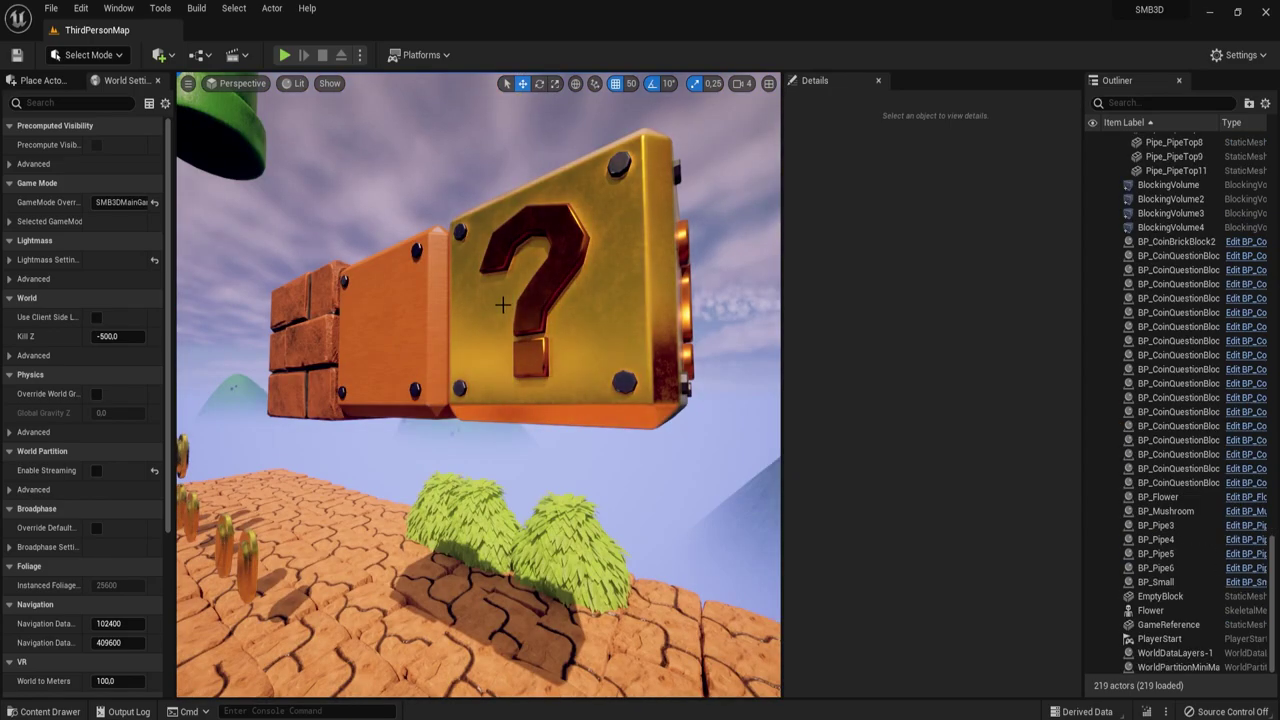
{"action": "left_click_drag", "start_coordinate": [502, 305], "coordinate": [496, 352]}
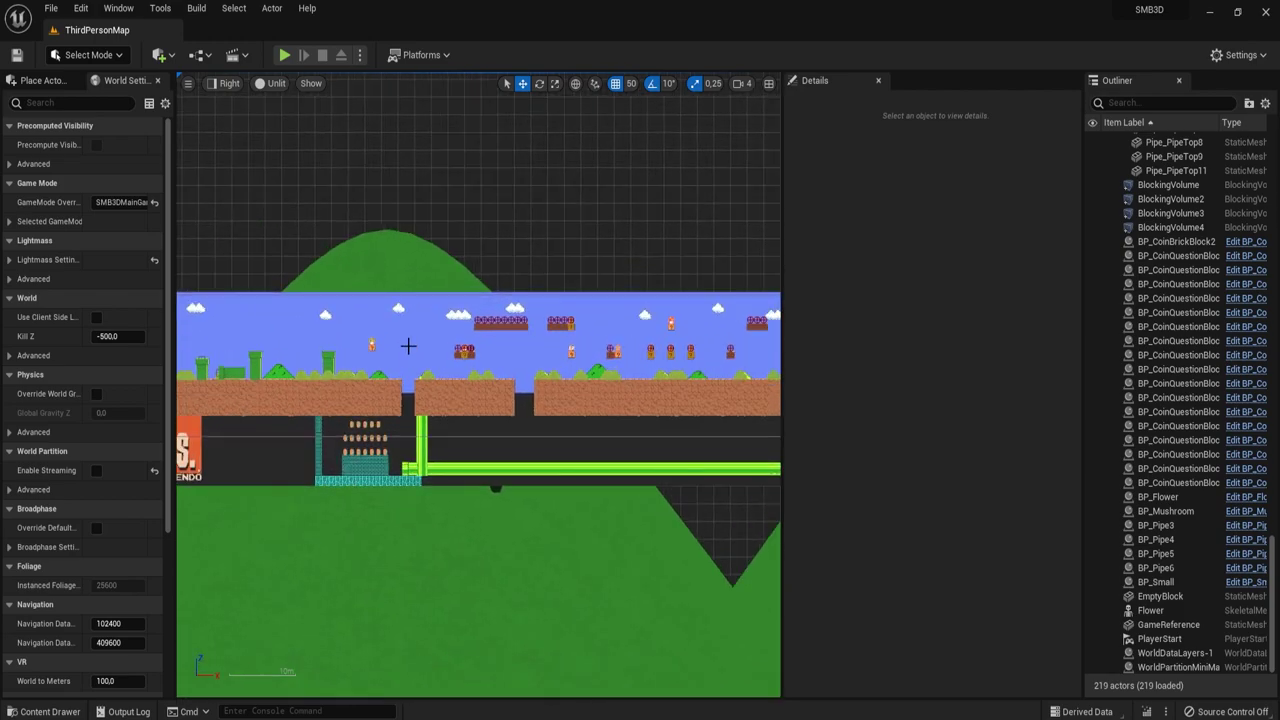
Select the InvertedBox and the upper GameReference copy, then raise both together on Z.
{"action": "scroll", "coordinate": [385, 470], "scroll_direction": "up", "scroll_amount": 2}
{"action": "scroll", "coordinate": [503, 383], "scroll_direction": "down", "scroll_amount": 2}
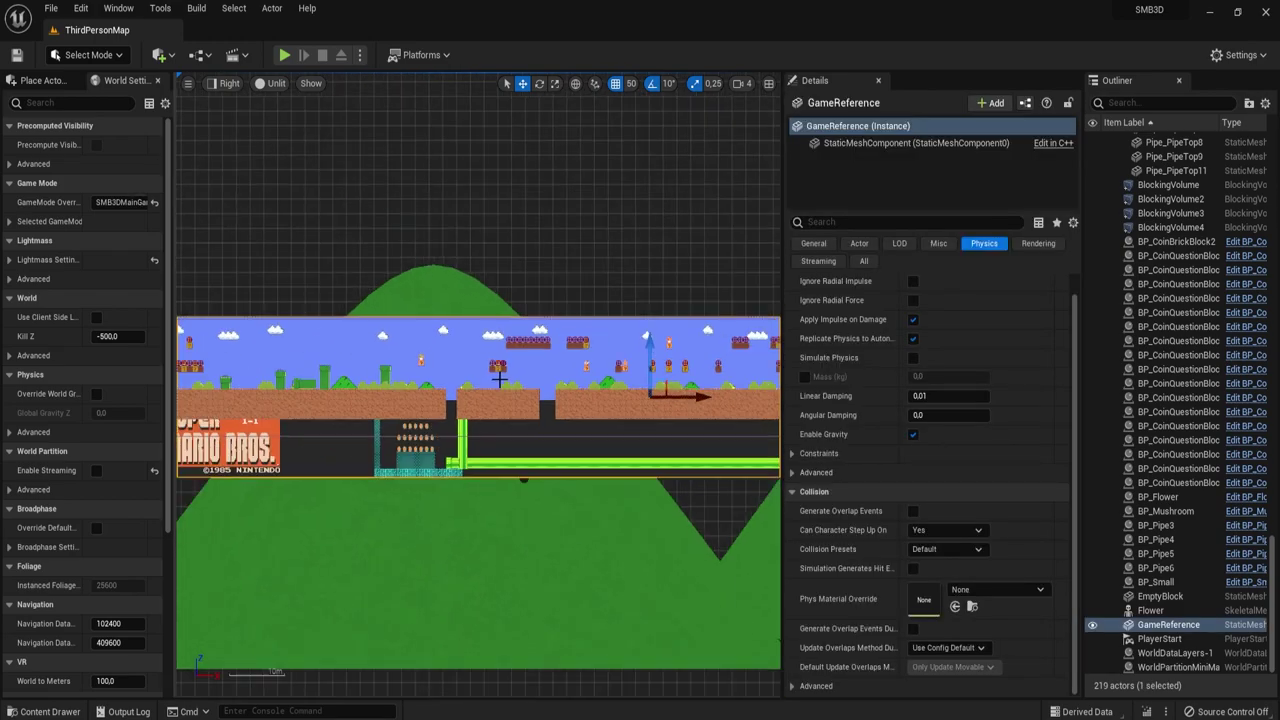
{"action": "scroll", "coordinate": [578, 359], "scroll_direction": "up", "scroll_amount": 1}
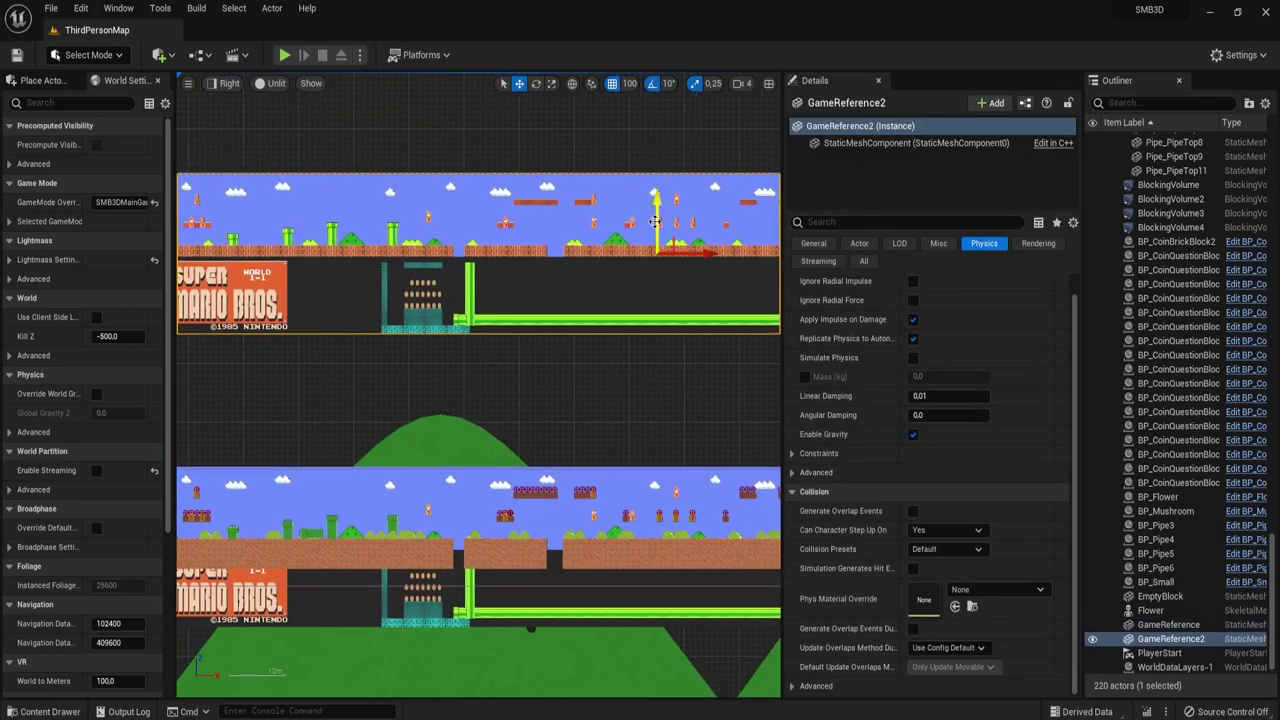
{"action": "left_click", "coordinate": [422, 263]}
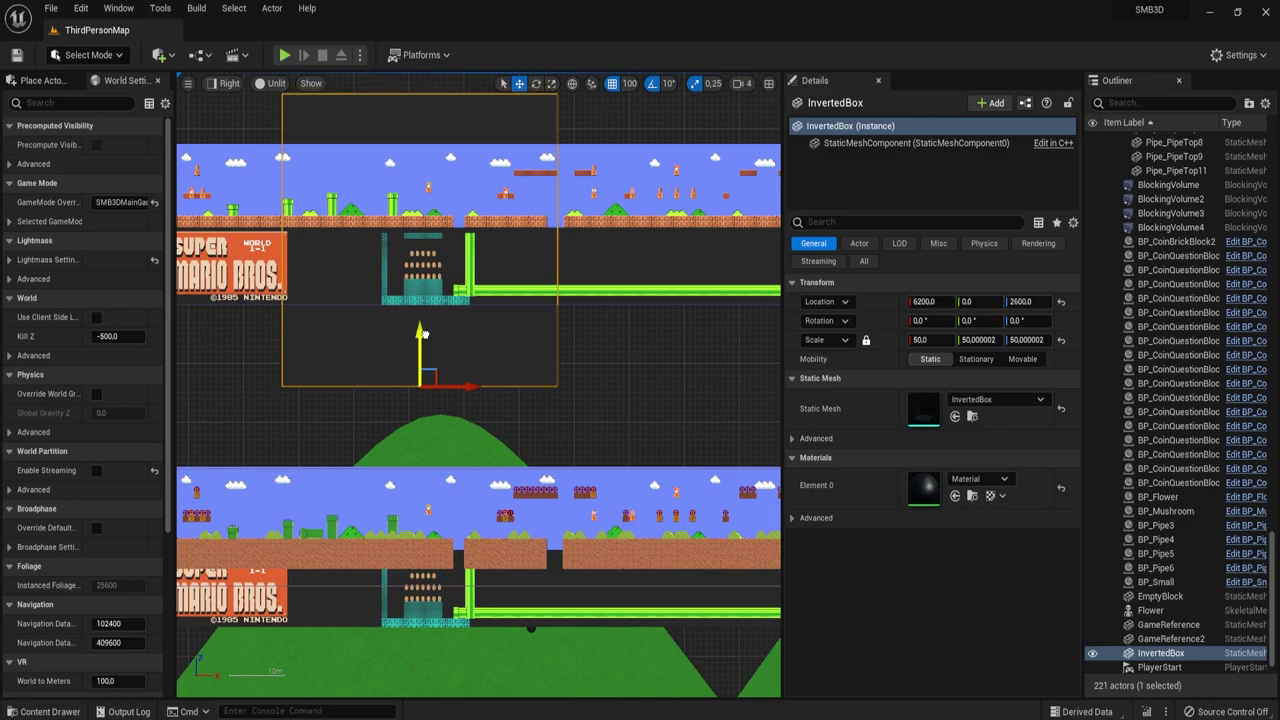
{"action": "scroll", "coordinate": [422, 345], "scroll_direction": "down", "scroll_amount": 3}
{"action": "left_click", "coordinate": [522, 156], "text": "ctrl"}
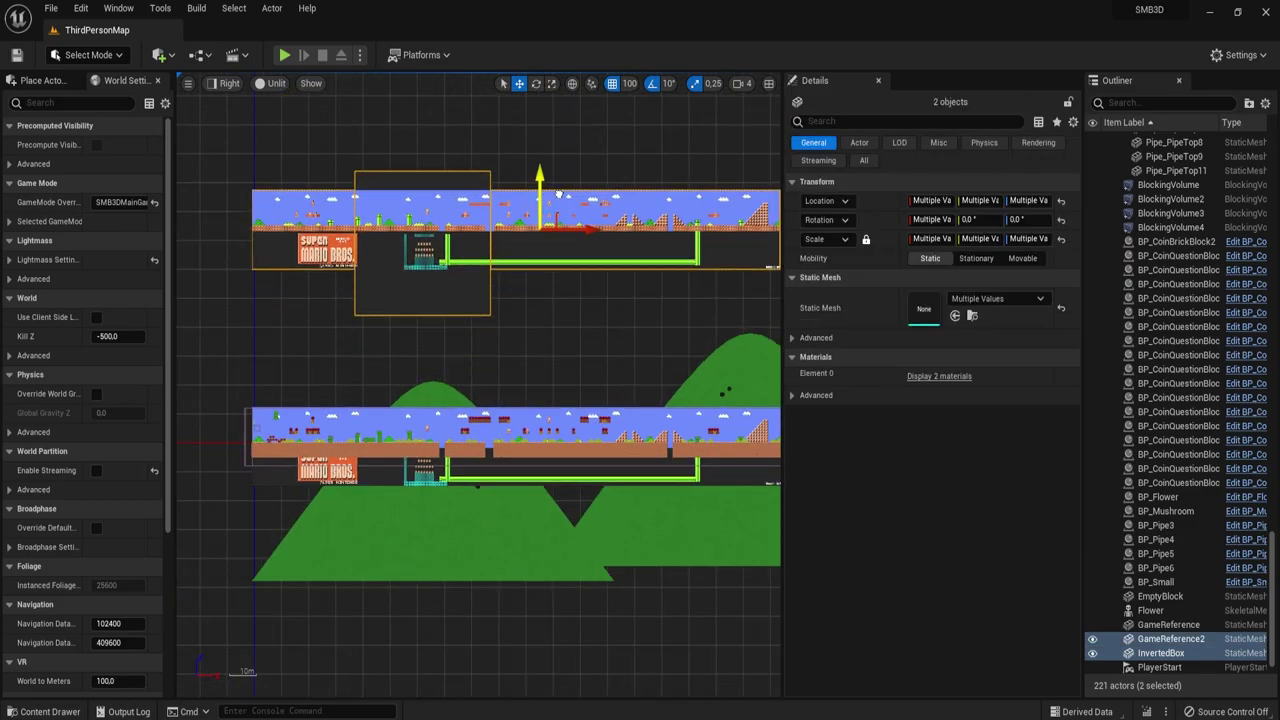
{"action": "right_click_drag", "start_coordinate": [522, 156], "coordinate": [522, 293]}
{"action": "left_click_drag", "start_coordinate": [522, 295], "coordinate": [525, 210]}
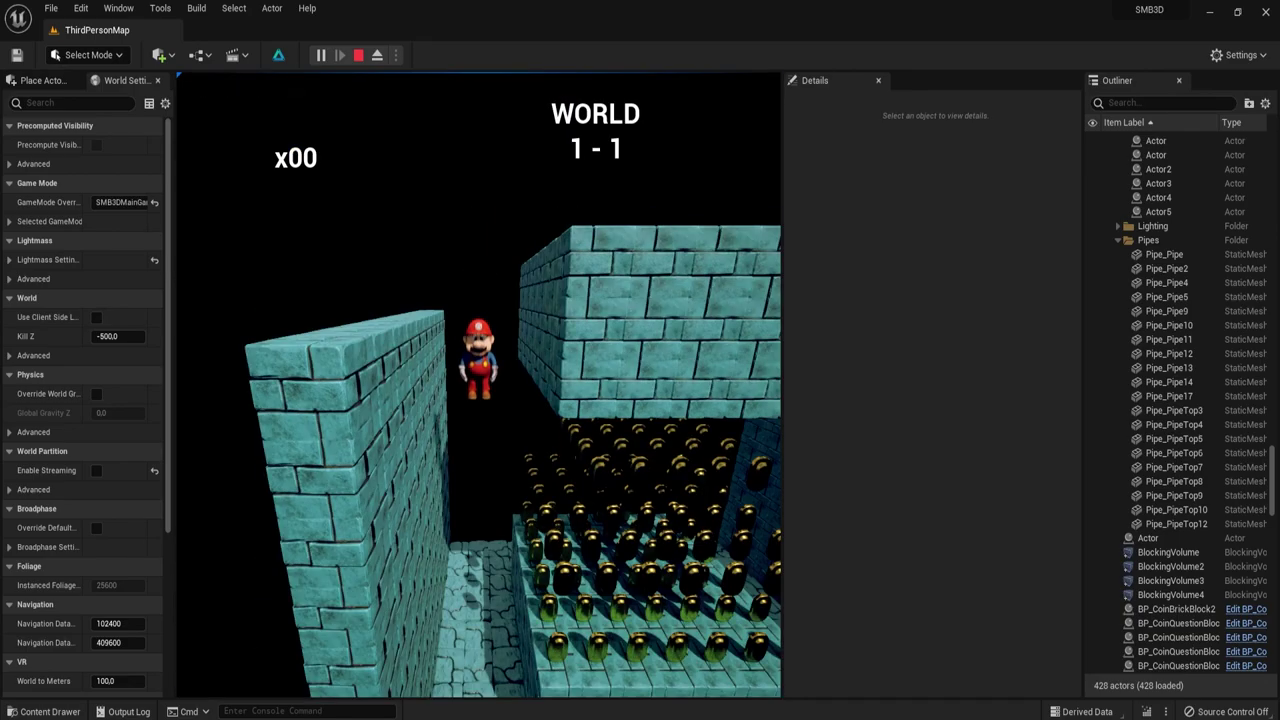
Place a point light near the coin room ceiling, then play-test jumping Mario toward the bricks.
{"action": "key", "text": "w"}
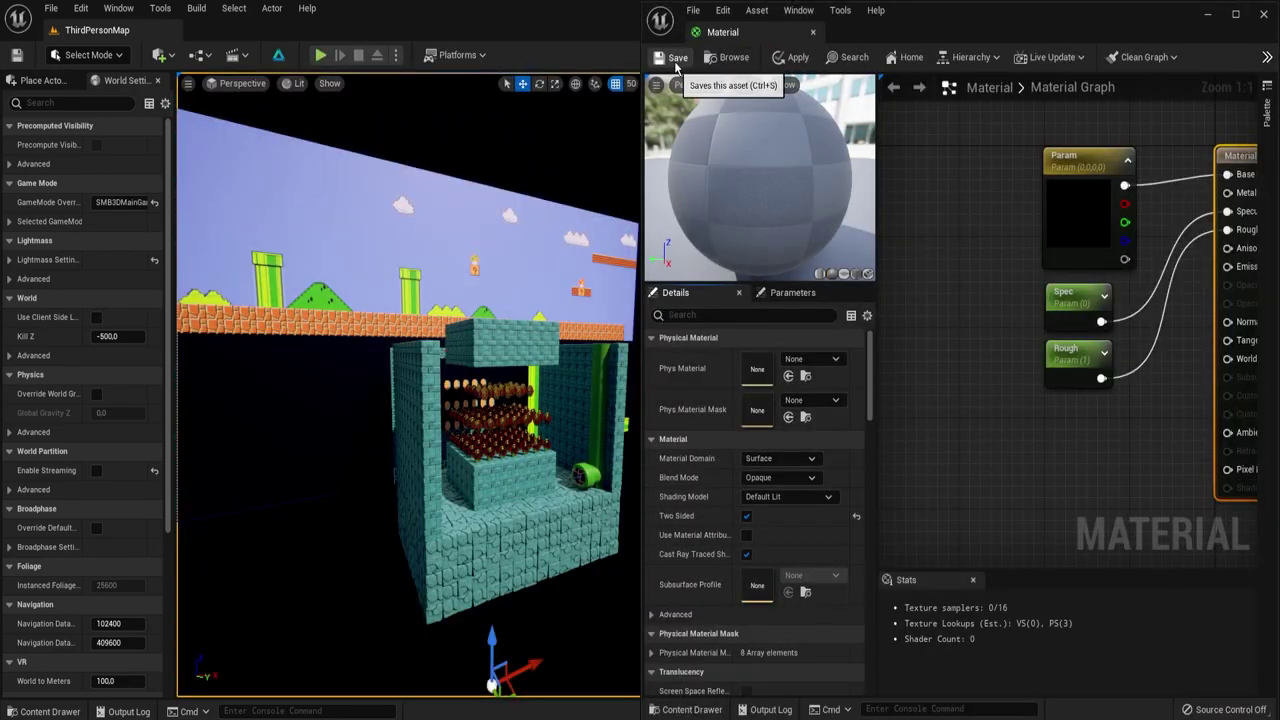
{"action": "right_click_drag", "start_coordinate": [518, 455], "coordinate": [518, 455]}
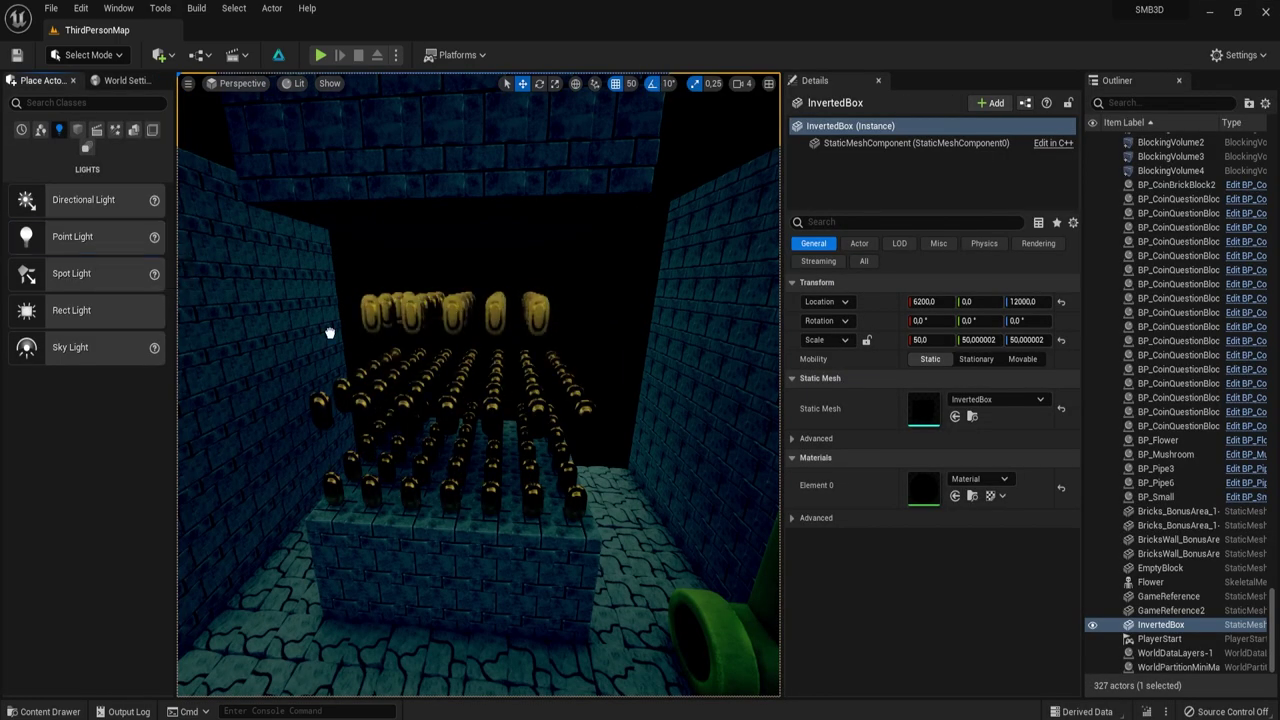
{"action": "left_click_drag", "start_coordinate": [463, 452], "coordinate": [460, 240]}
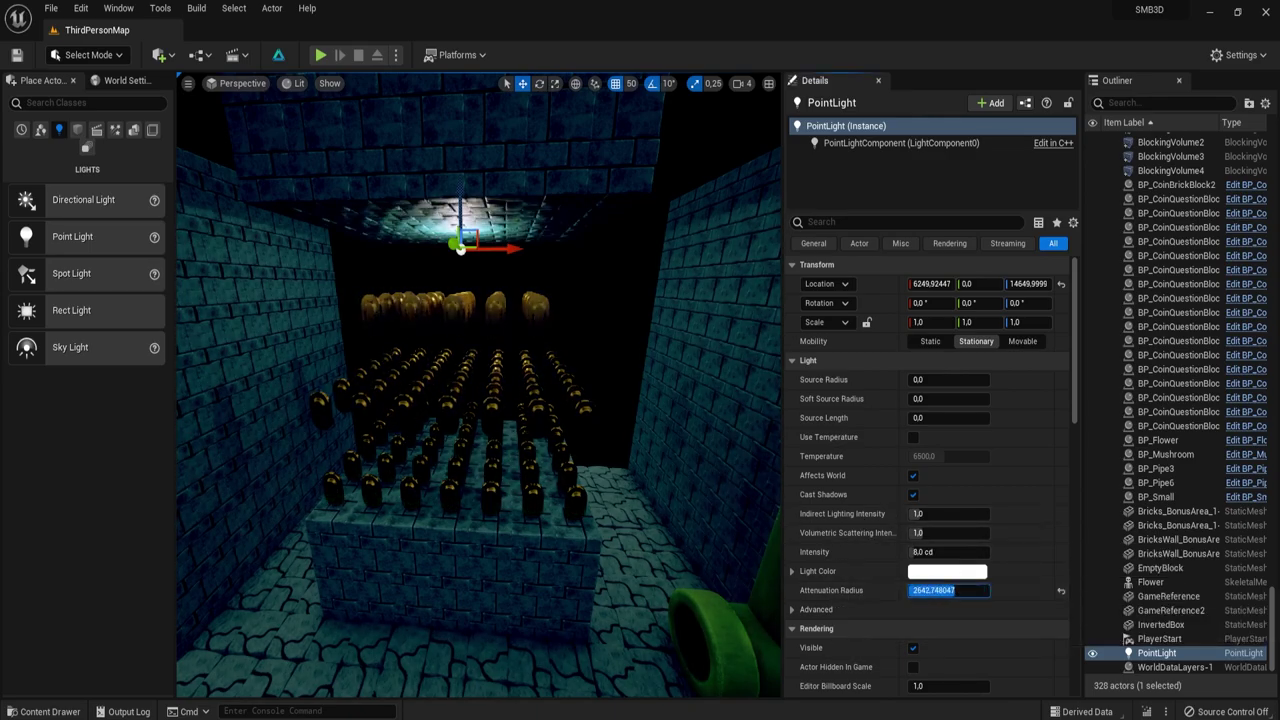
{"action": "scroll", "coordinate": [1170, 372], "scroll_direction": "down", "scroll_amount": 2}
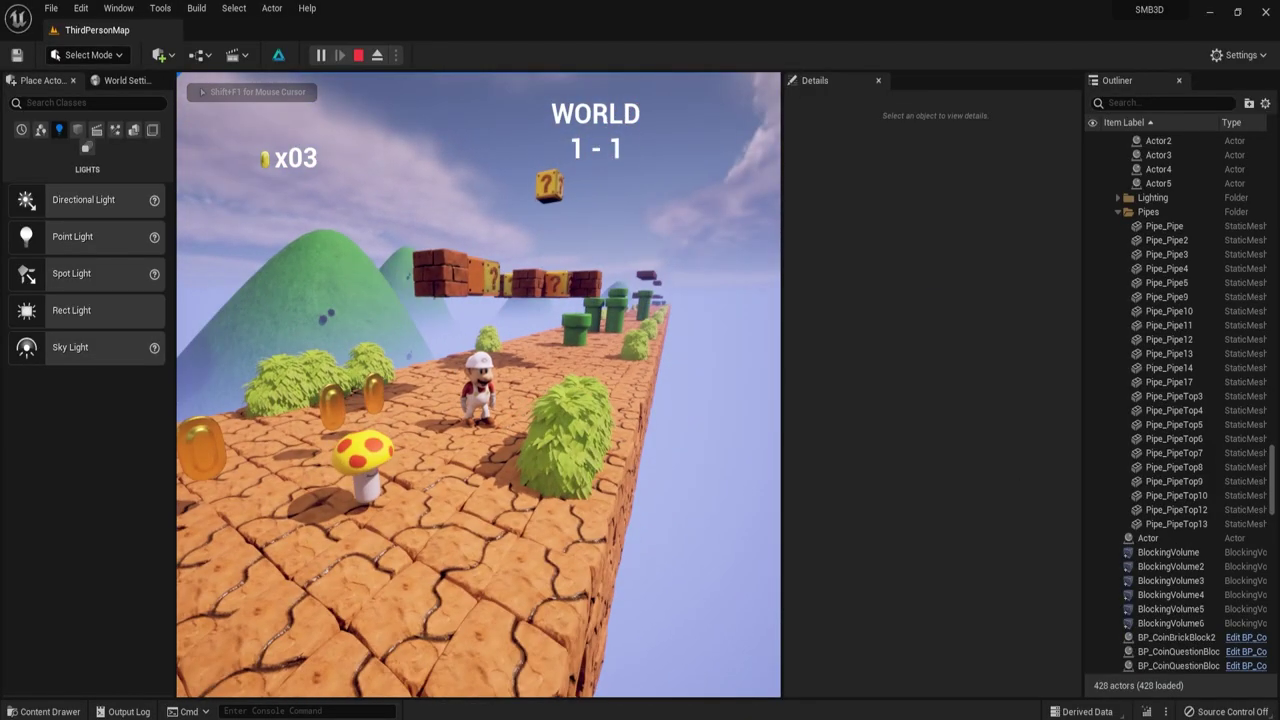
{"action": "key", "text": "space"}
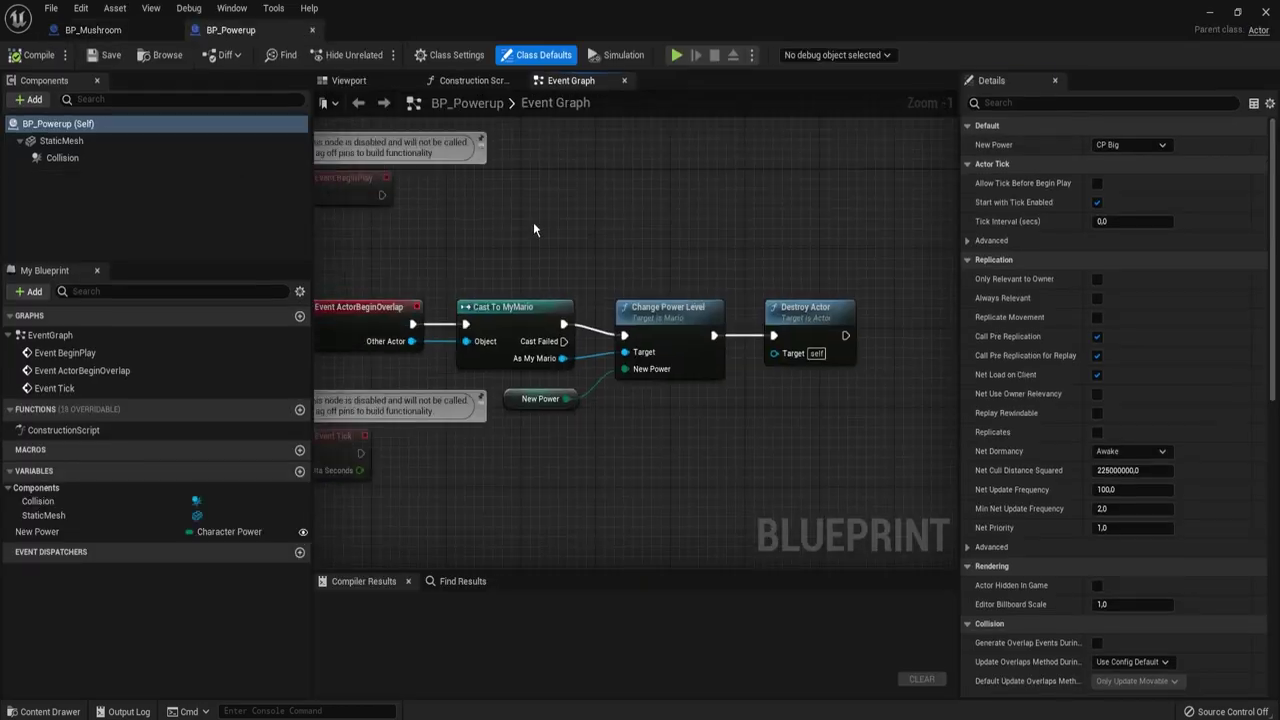
Add a new variable to BP_Powerup and reposition its Set Actor Location node.
{"action": "left_click", "coordinate": [304, 472]}
{"action": "right_click", "coordinate": [386, 228]}
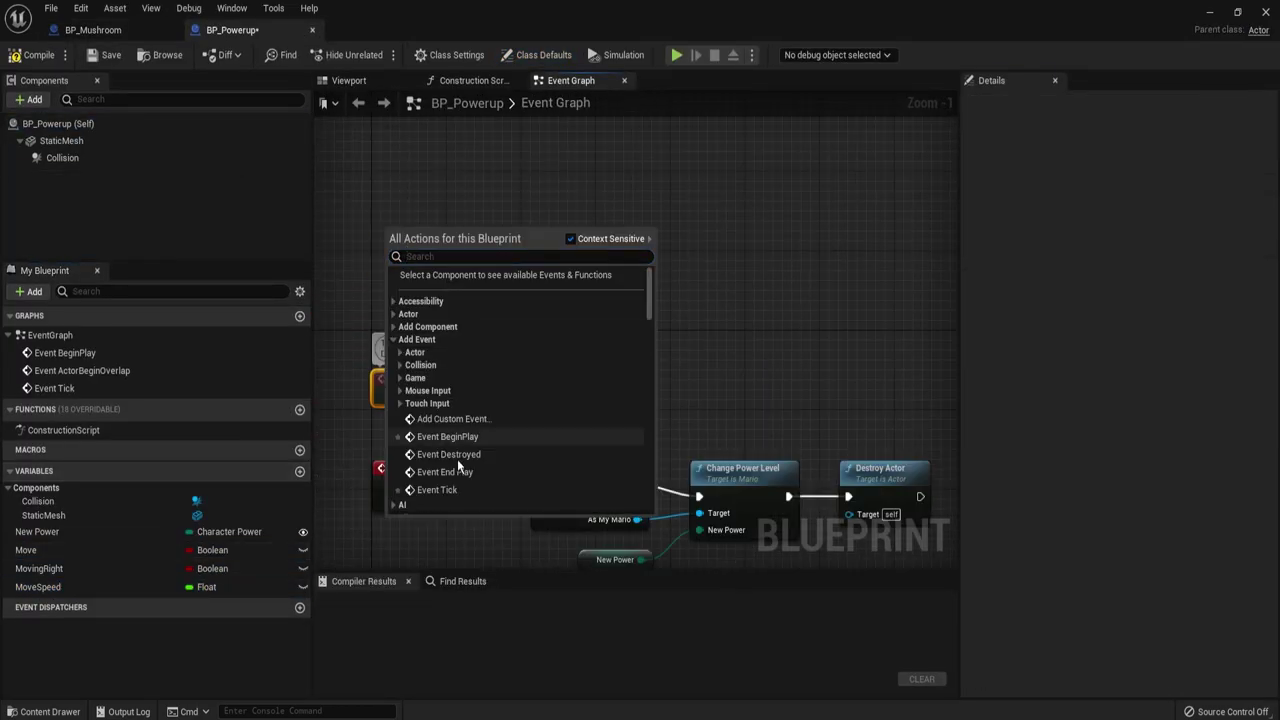
{"action": "key", "text": "Escape"}
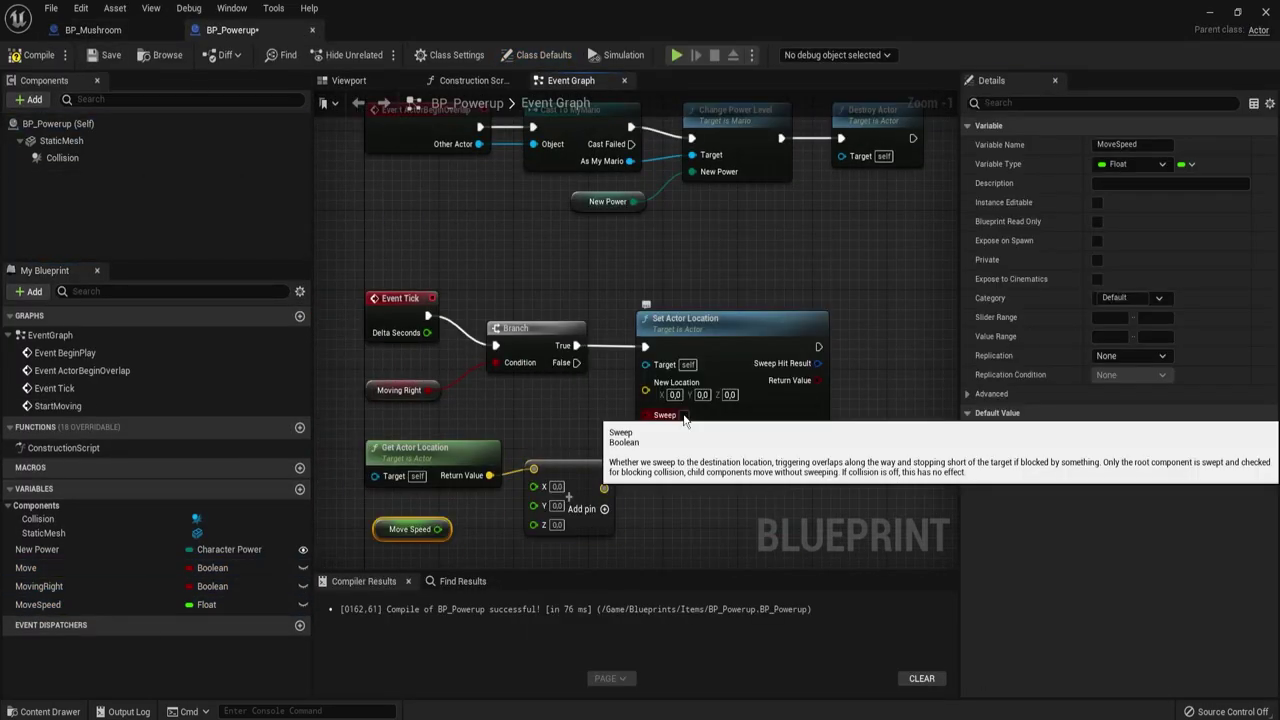
{"action": "left_click", "coordinate": [535, 54]}
{"action": "left_click_drag", "start_coordinate": [654, 326], "coordinate": [820, 316]}
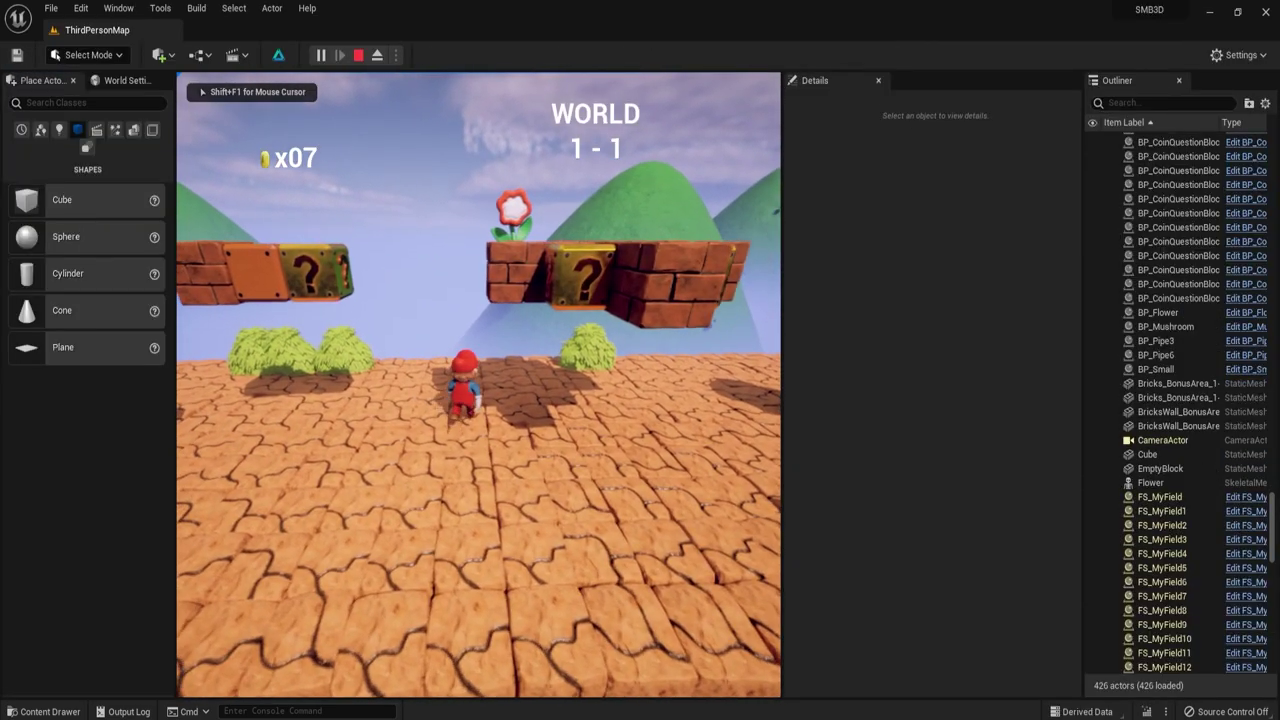
Play-test breaking a brick, hitting question blocks and collecting the fire flower near the pipes.
{"action": "key", "text": "space"}
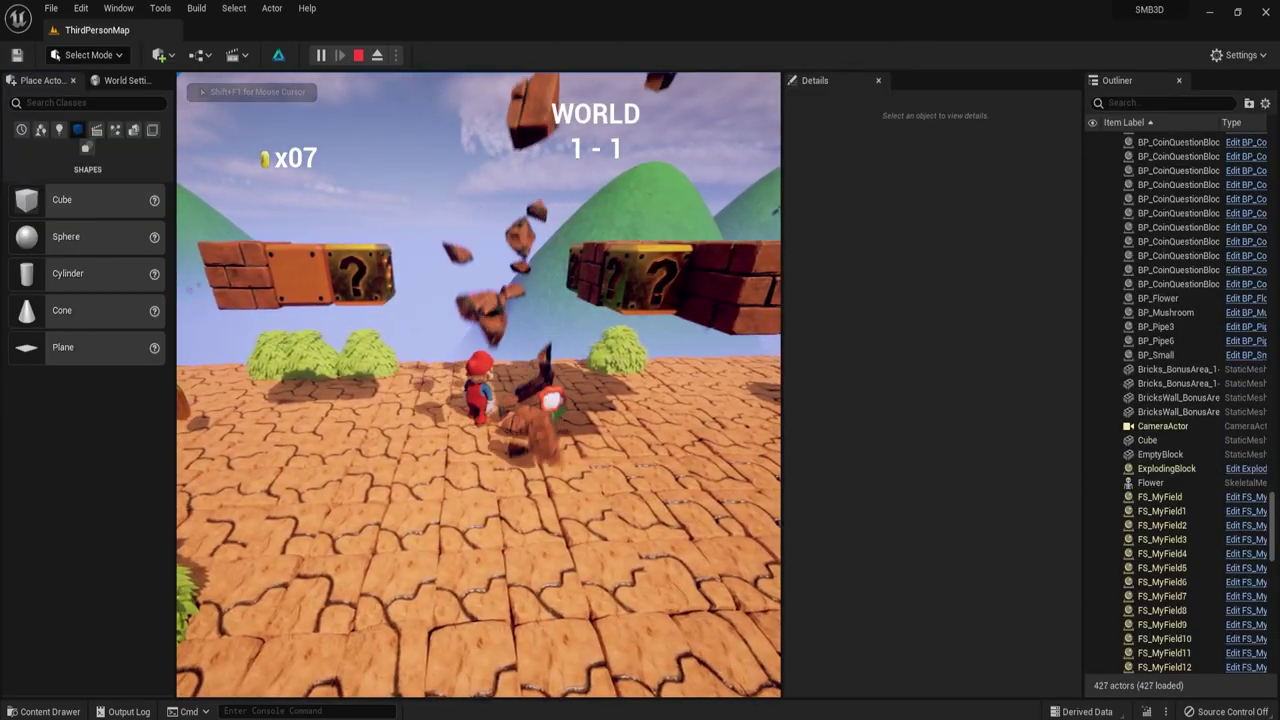
{"action": "key", "text": "w"}
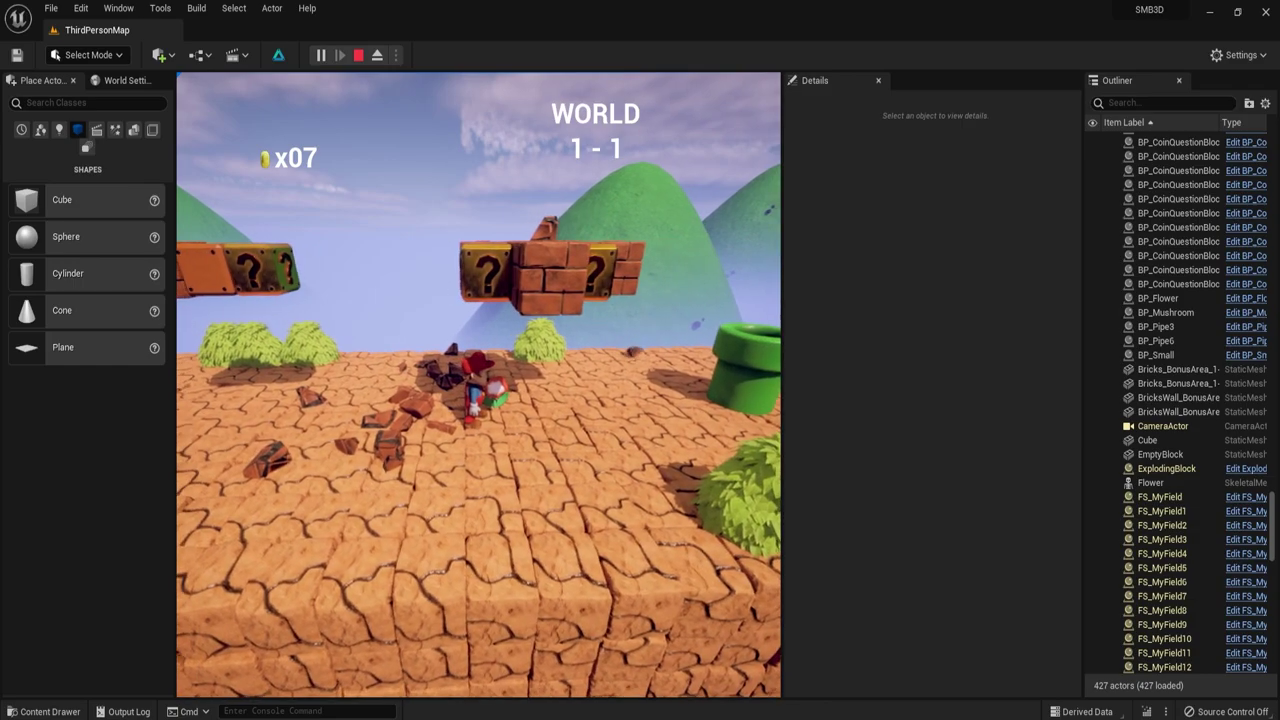
{"action": "key", "text": "w"}
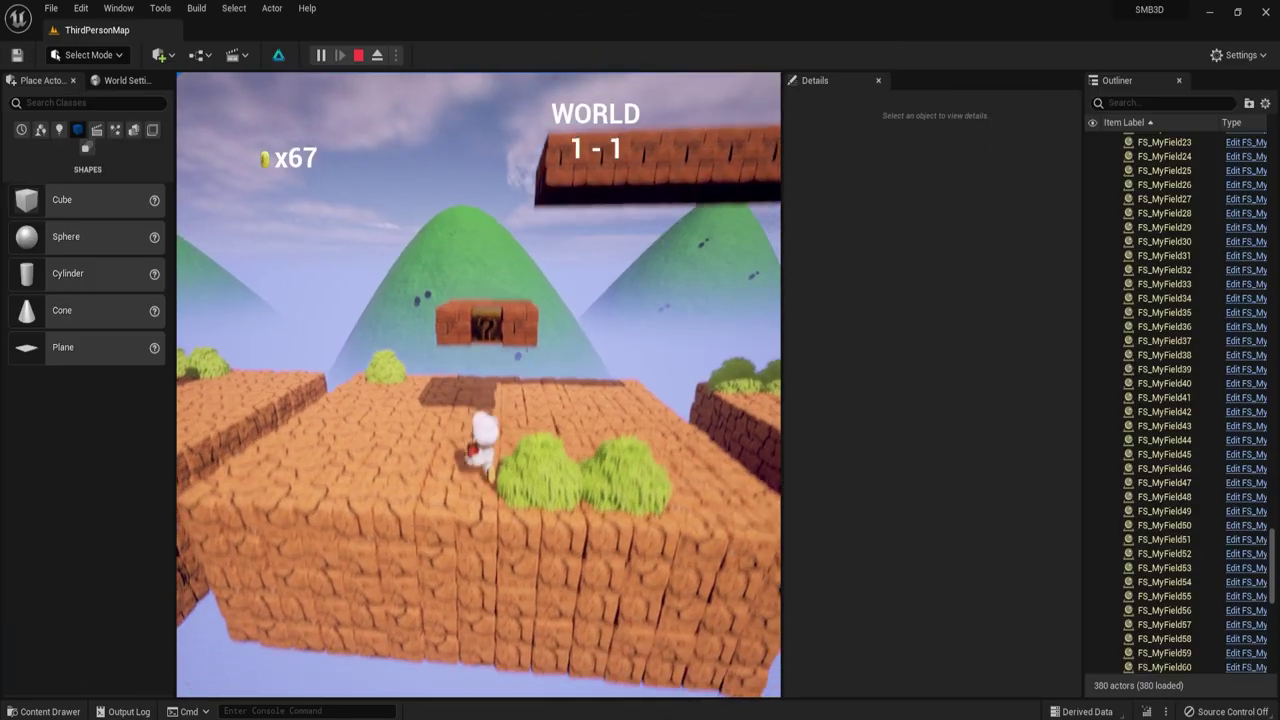
{"action": "key", "text": "w"}
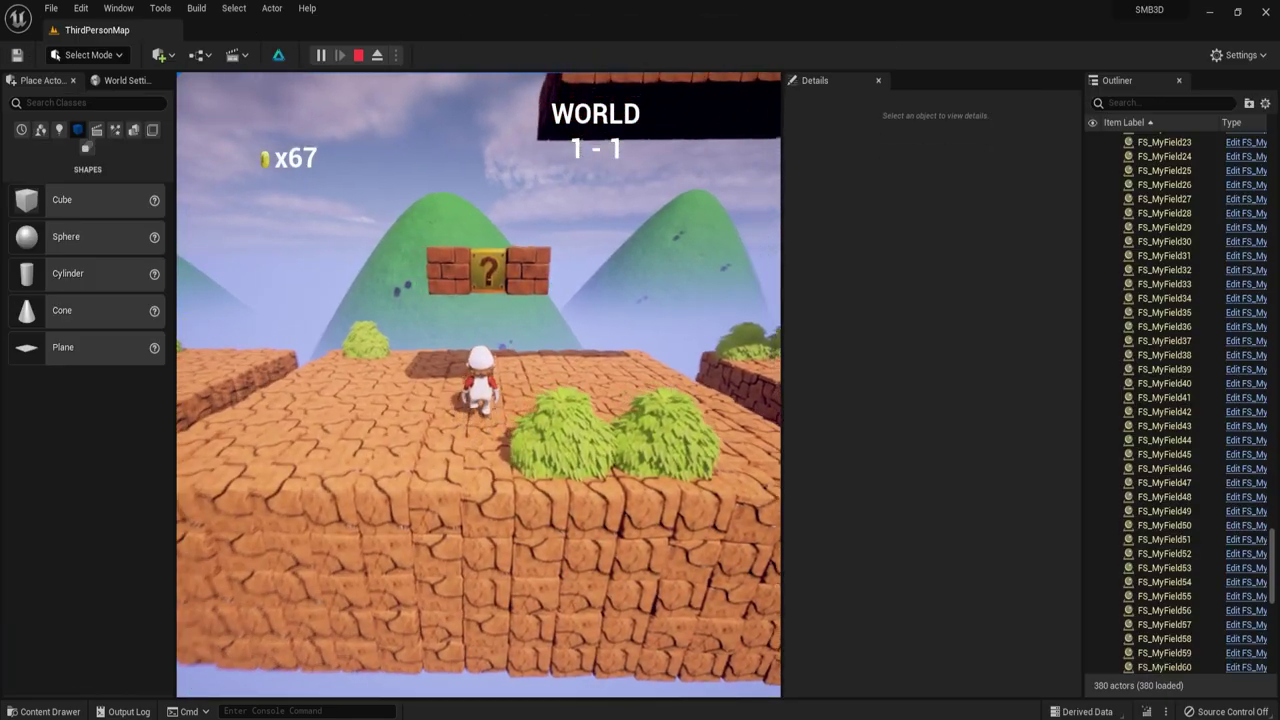
{"action": "key", "text": "space"}
{"action": "key", "text": "w"}
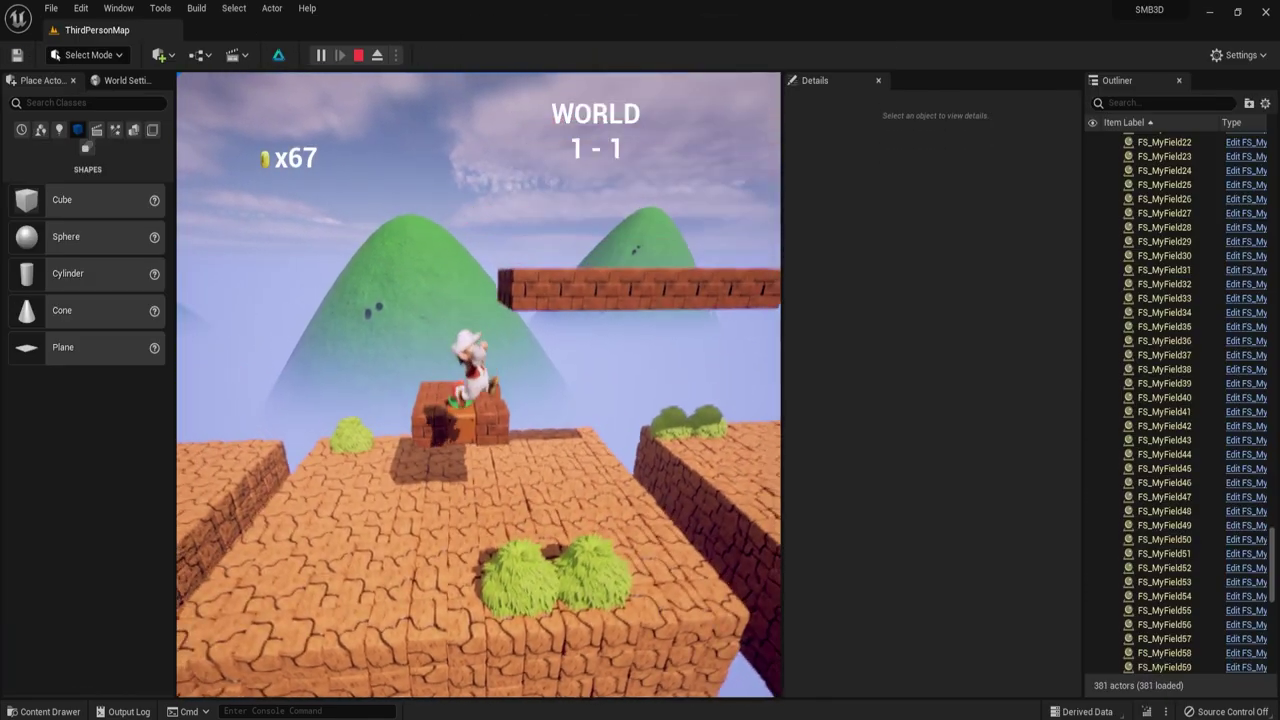
{"action": "key", "text": "w"}
{"action": "key", "text": "space"}
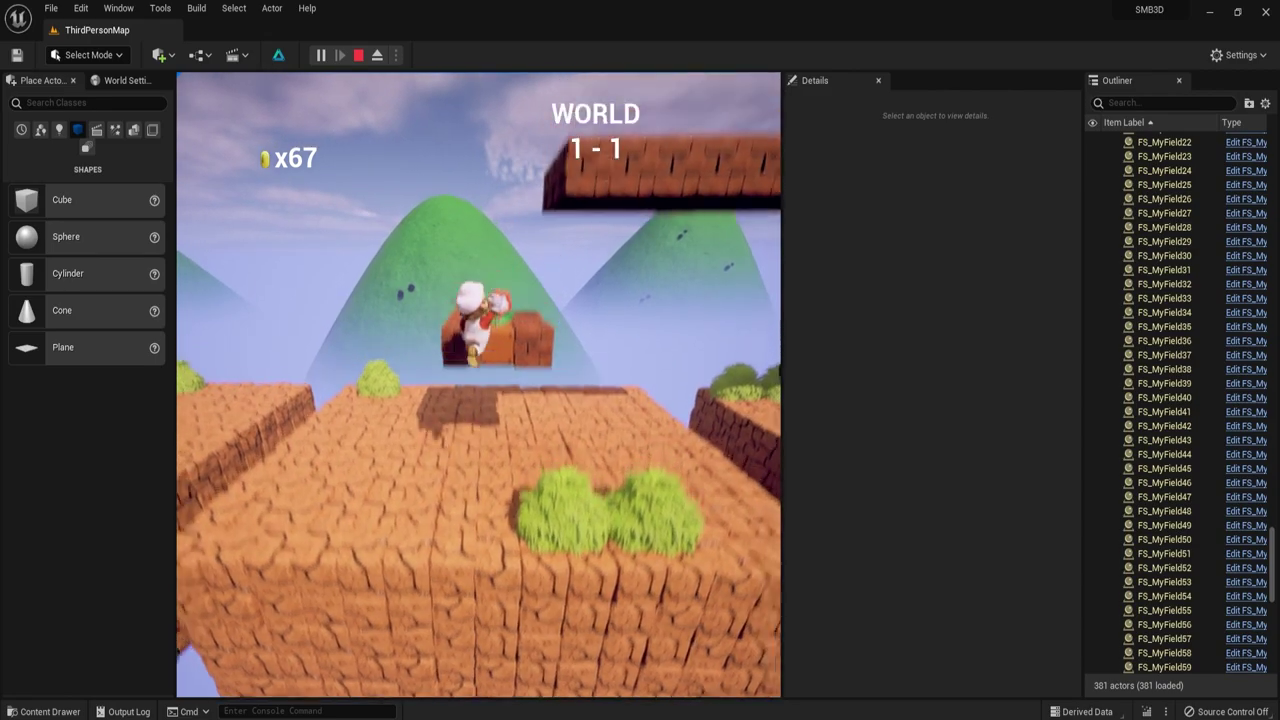
{"action": "key", "text": "w"}
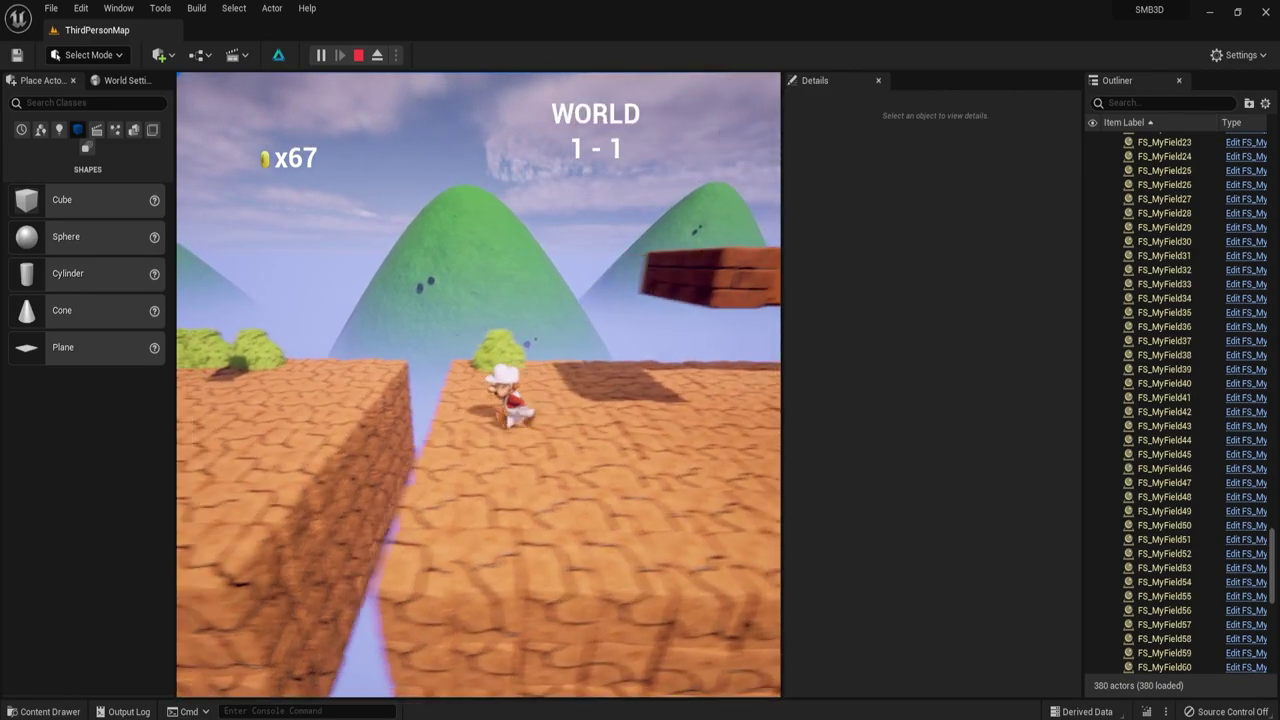
{"action": "key", "text": "space"}
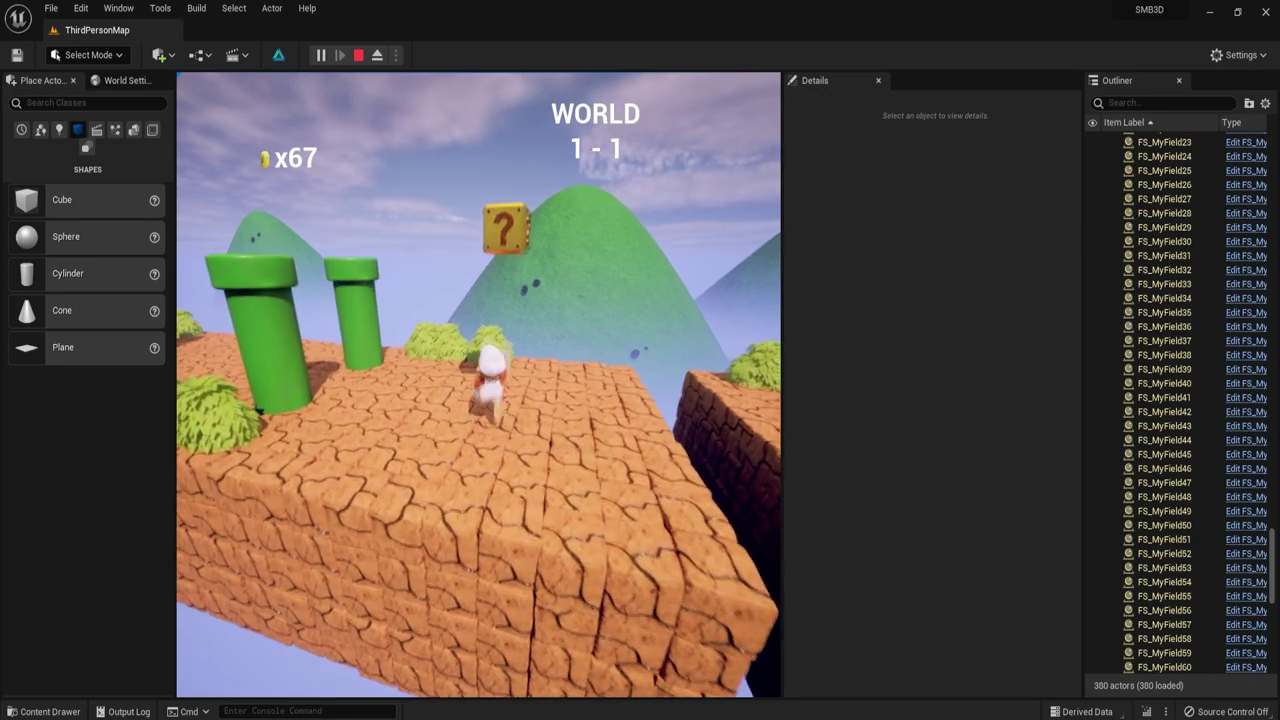
{"action": "key", "text": "w"}
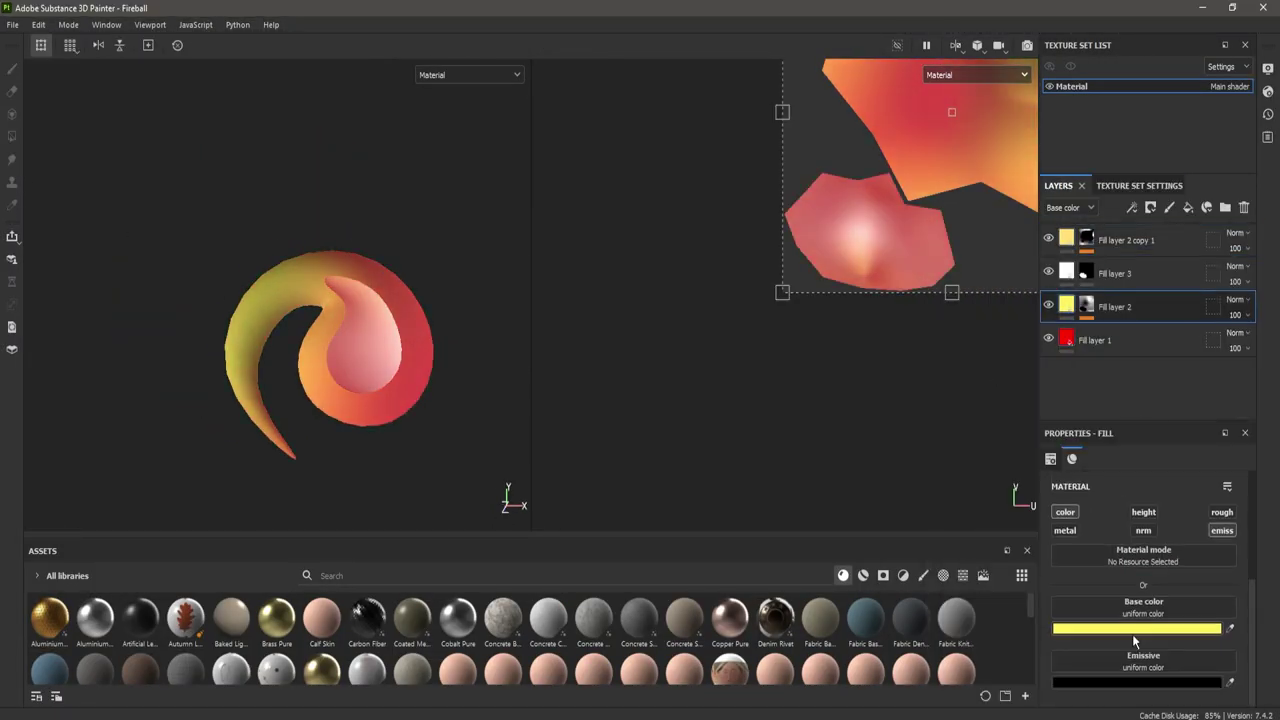
Set the fireball fill layer's Emissive colour to yellow.
{"action": "left_click", "coordinate": [1222, 681]}
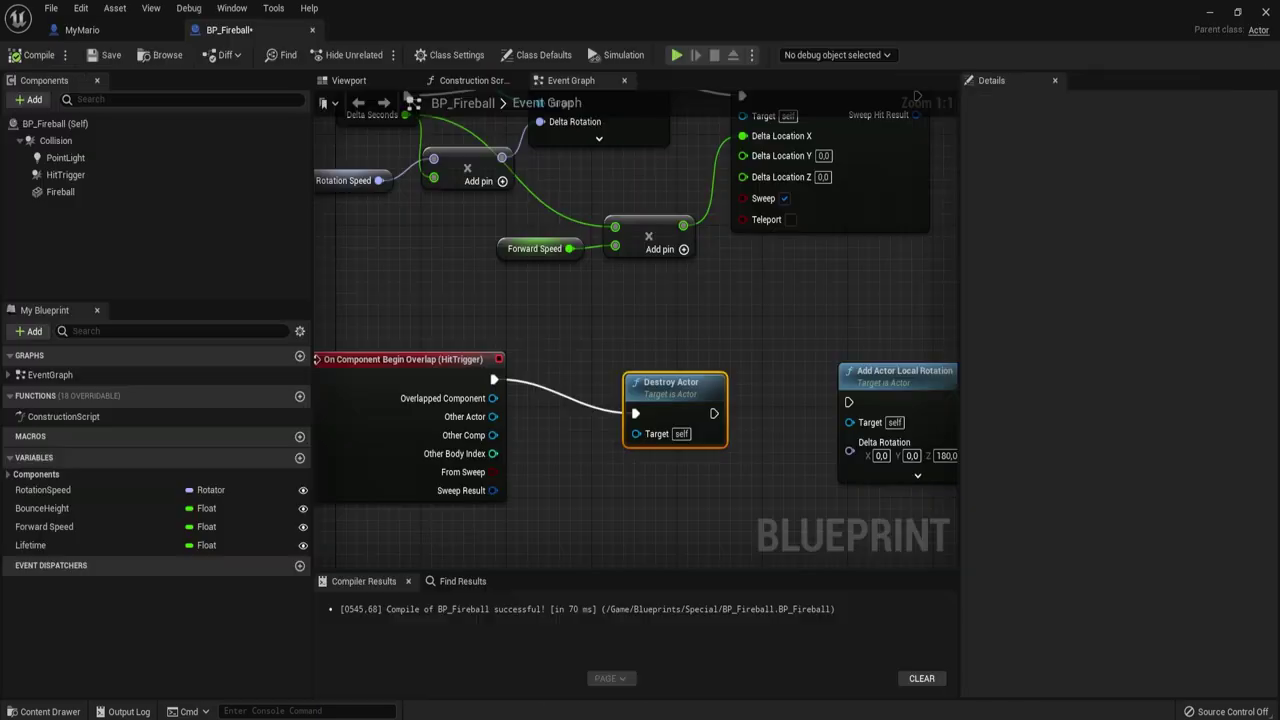
Open the P_Smoking2 smoke particle, then run through the level throwing fireballs.
{"action": "left_click", "coordinate": [440, 35]}
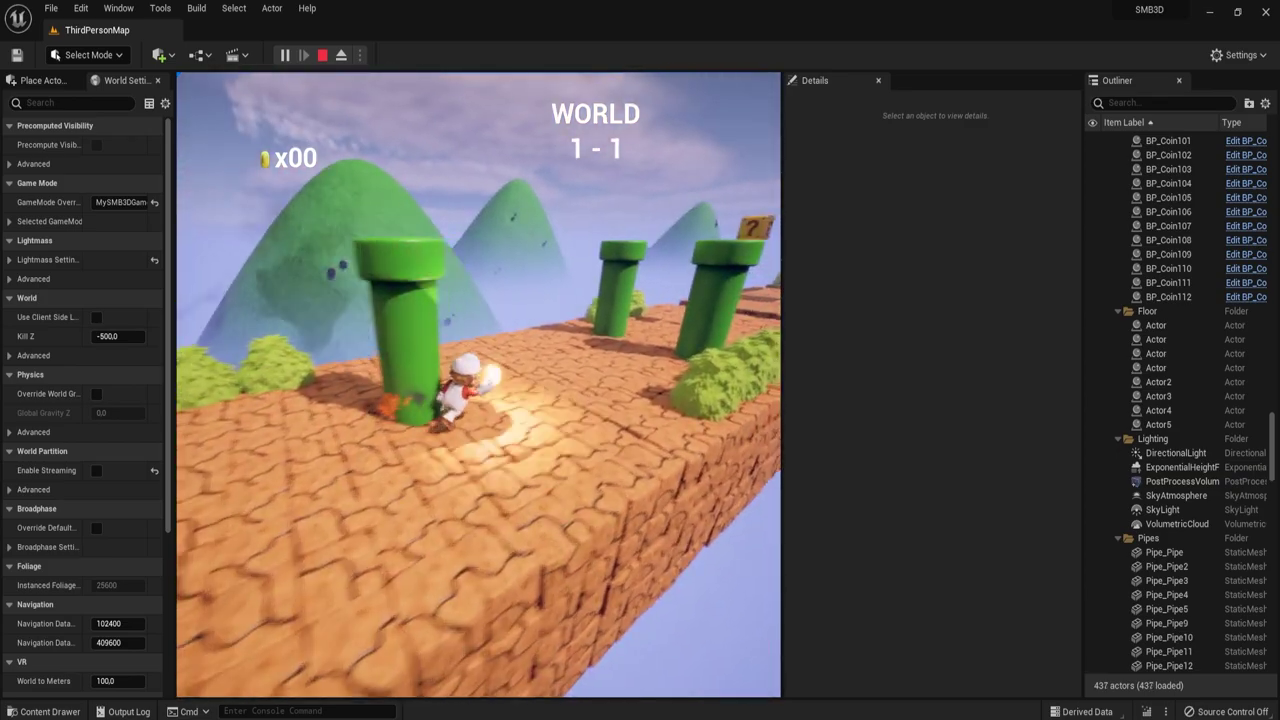
{"action": "key", "text": "w"}
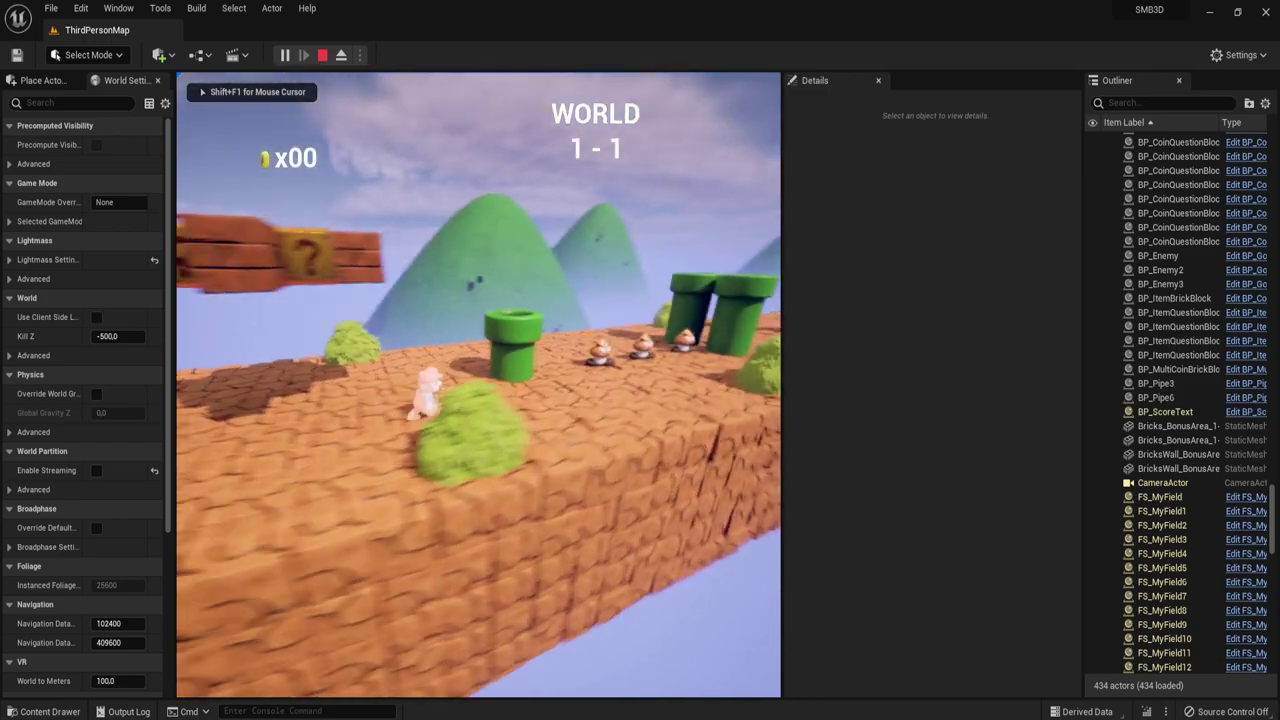
Stomp two Goombas in a row while running through the level.
{"action": "key", "text": "space"}
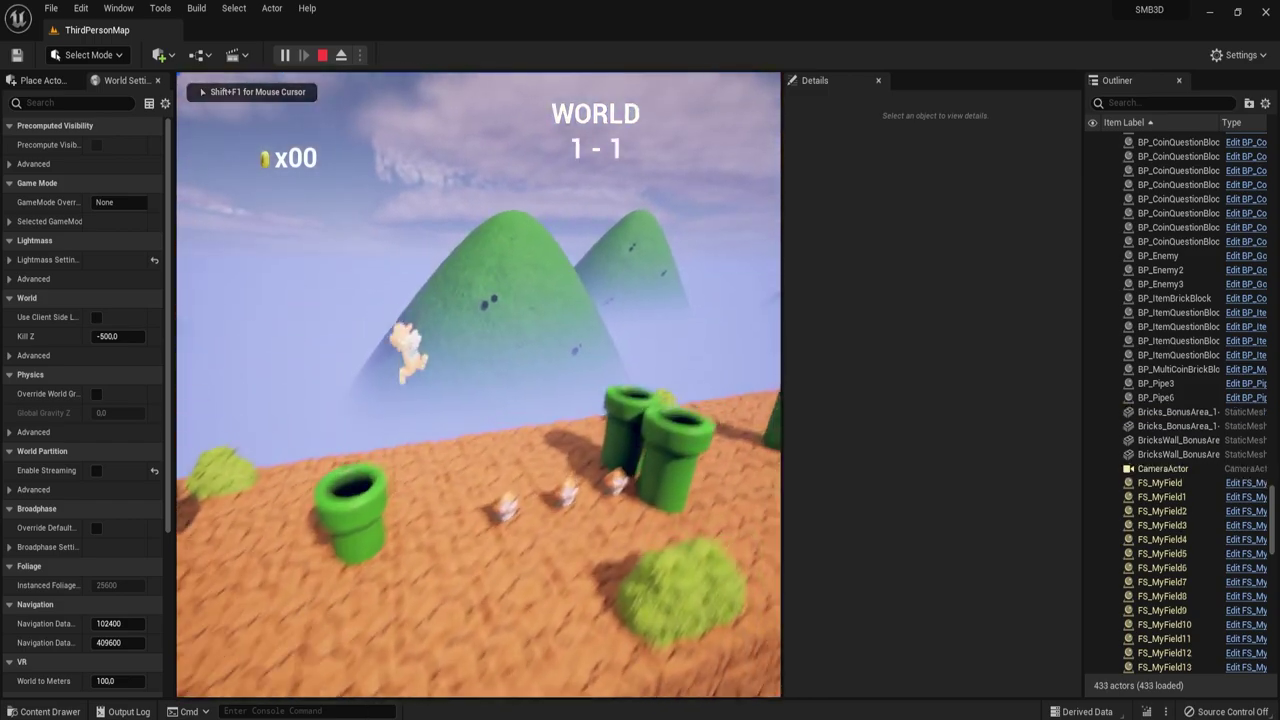
{"action": "key", "text": "space"}
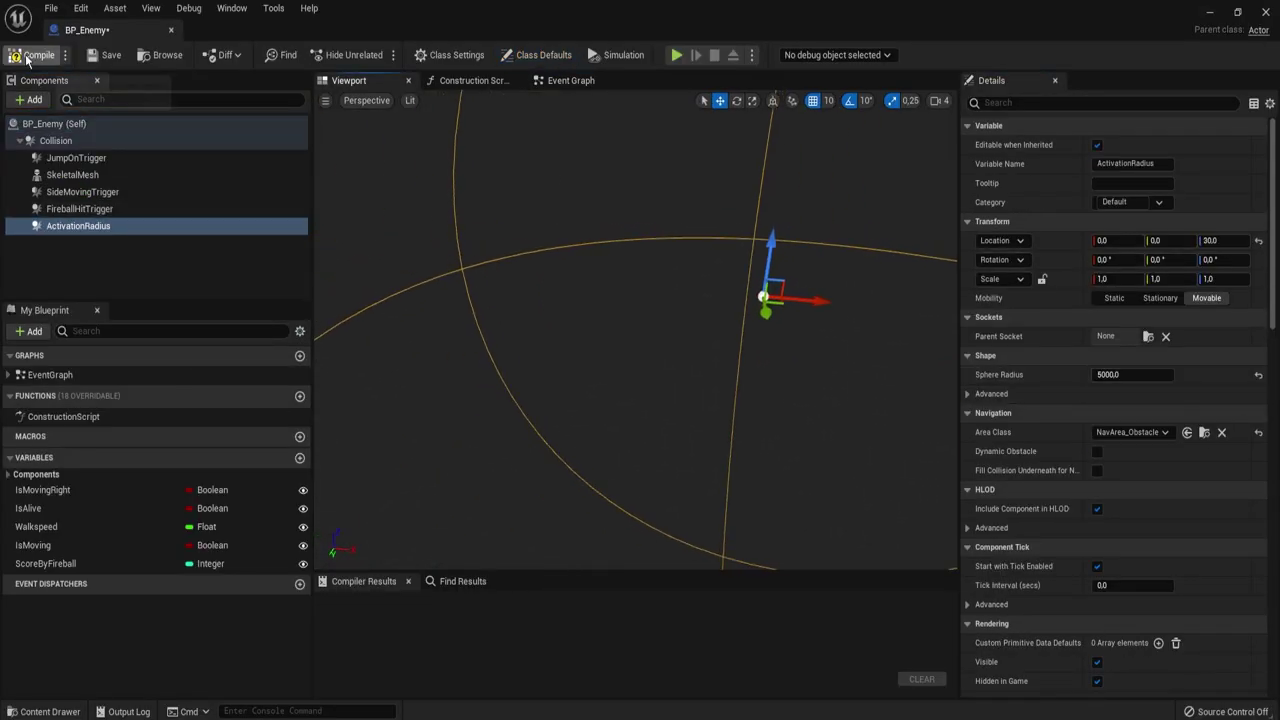
Wire the overlap event's Other Actor pin into a new node in BP_Enemy.
{"action": "left_click_drag", "start_coordinate": [589, 316], "coordinate": [648, 318]}
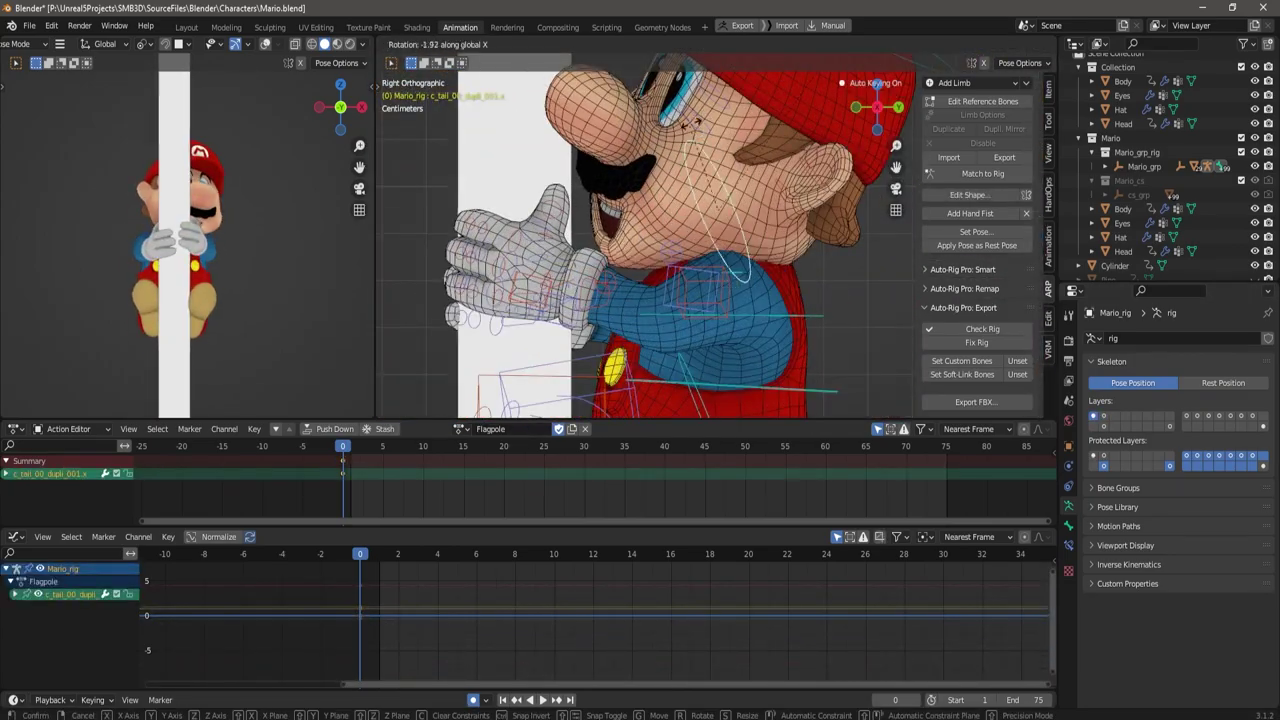
Rotate a bone of Mario's rig toward the pole-gripping Flagpole pose.
{"action": "left_click_drag", "start_coordinate": [330, 368], "coordinate": [107, 354]}
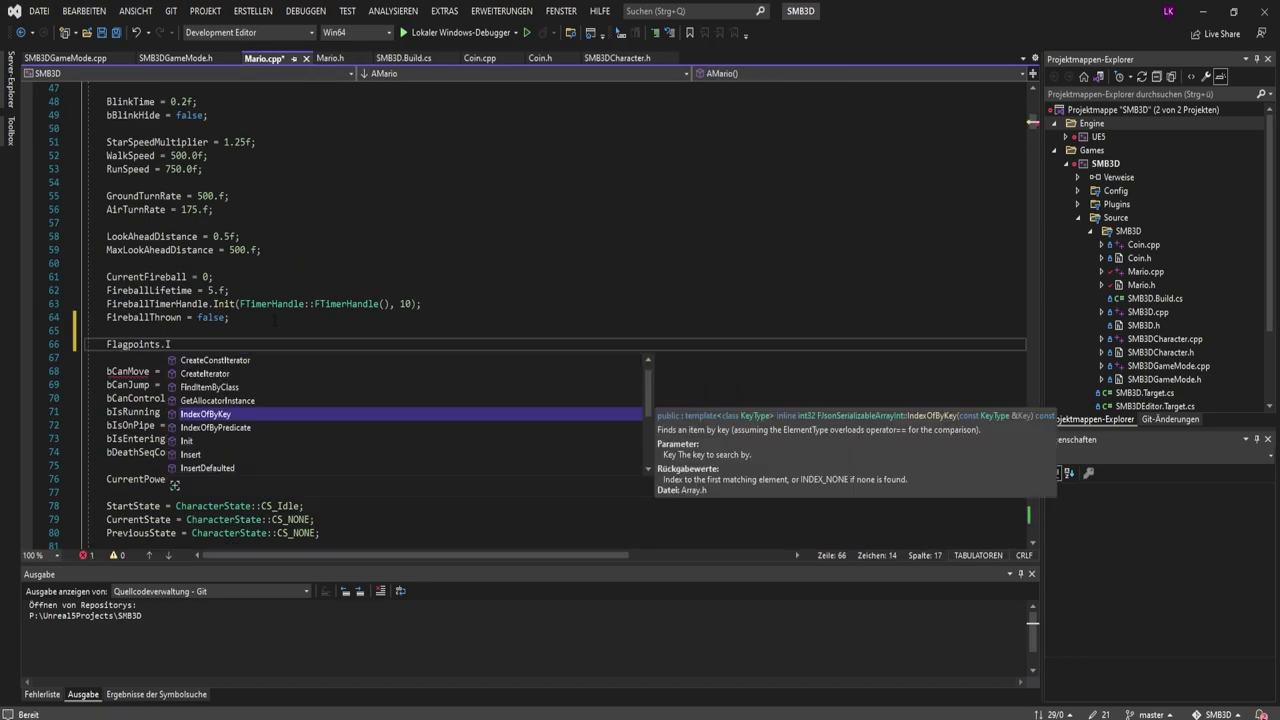
Type Add( on Flagpoints in Mario's constructor to start adding array entries.
{"action": "type", "text": "Add("}
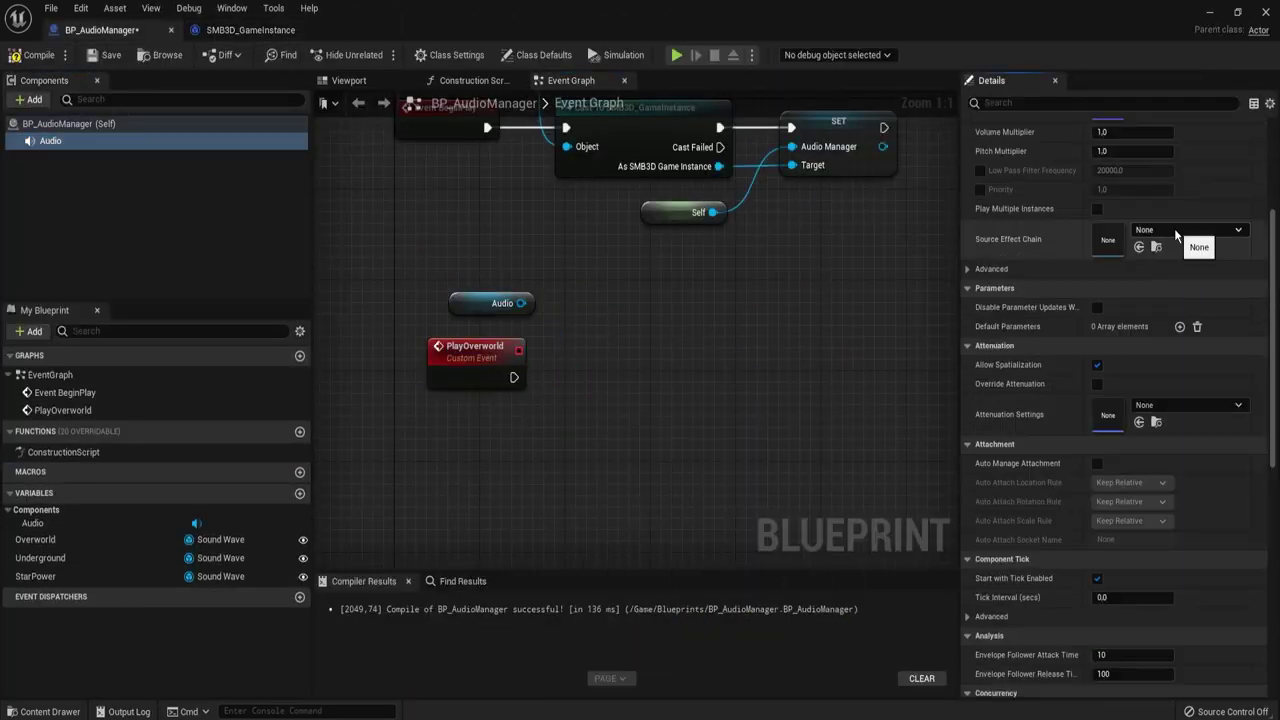
Add a new variable to BP_AudioManager for the music sound waves.
{"action": "left_click", "coordinate": [300, 494]}
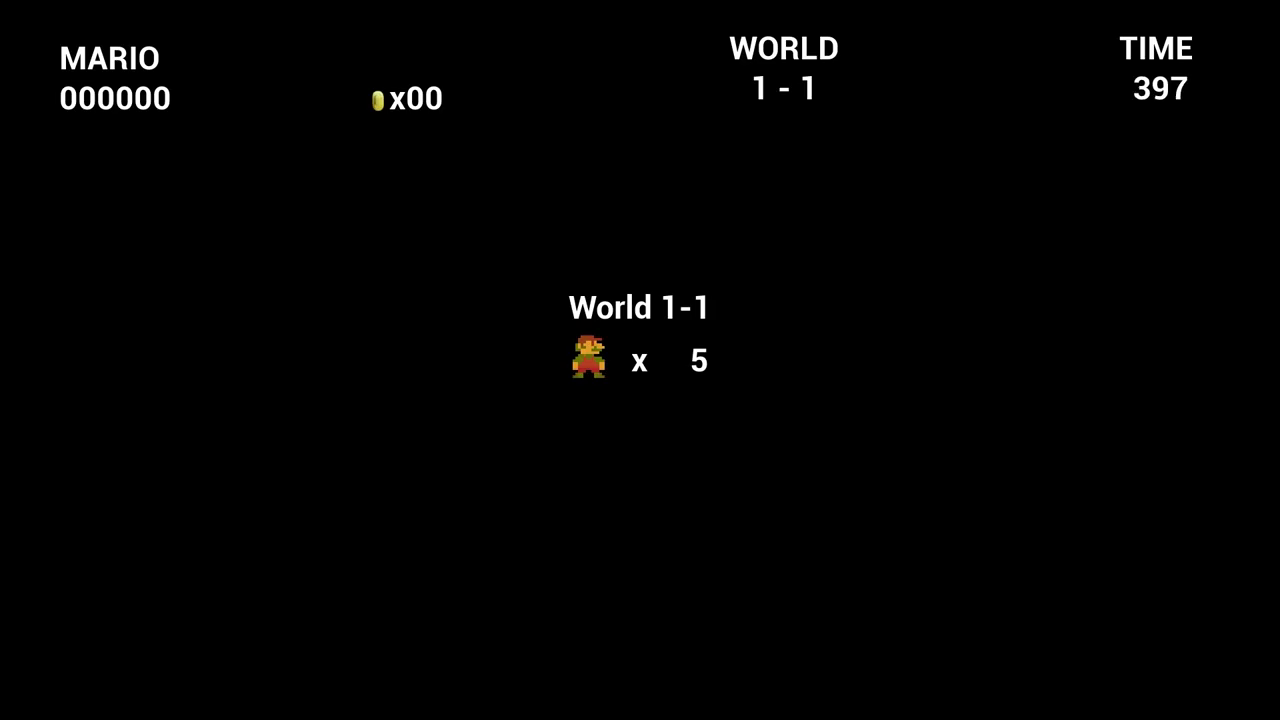
Run right, stomp the Goomba, hit the ? block, grab the mushroom and hop onto a pipe.
{"action": "key", "text": "d"}
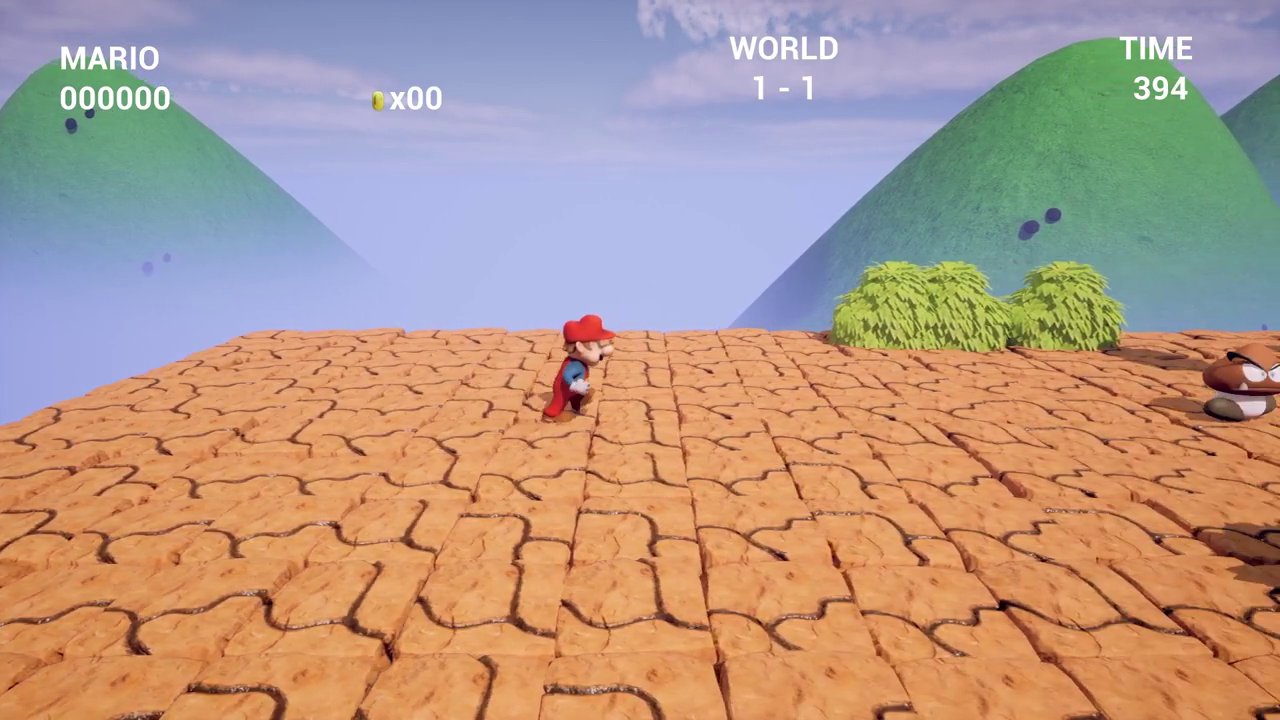
{"action": "key", "text": "space"}
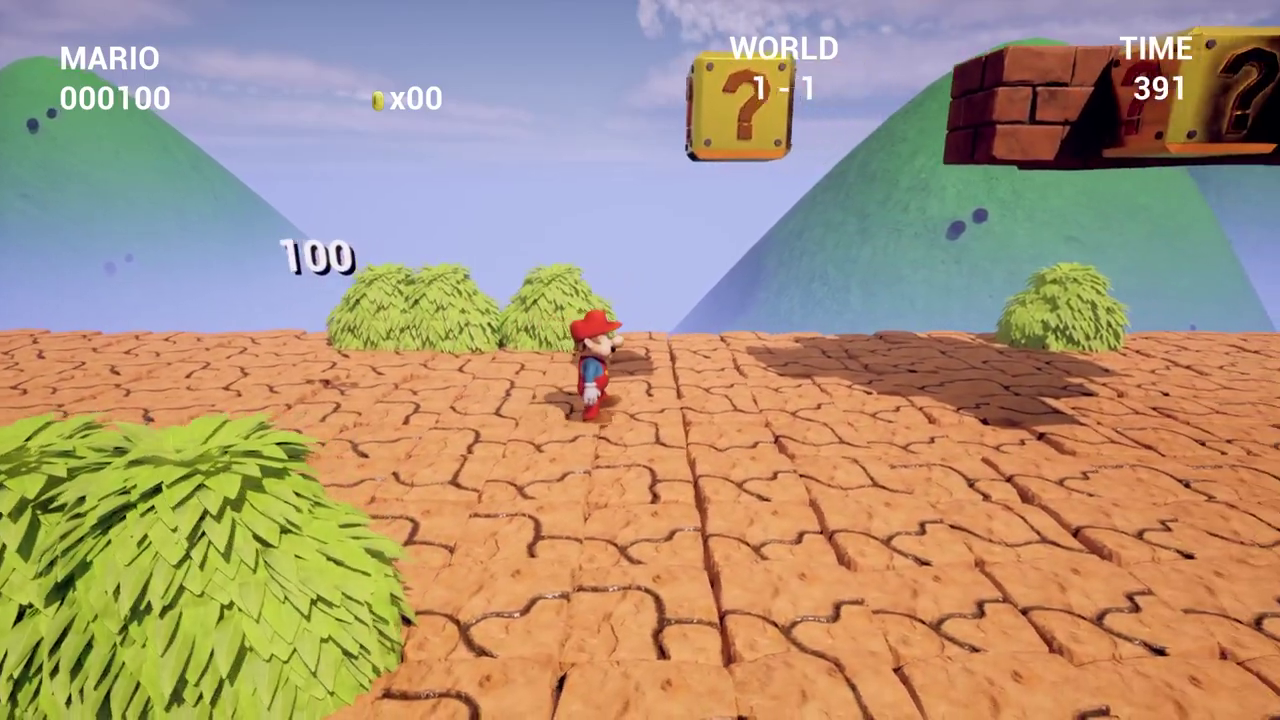
{"action": "key", "text": "space"}
{"action": "key", "text": "space"}
{"action": "key", "text": "space"}
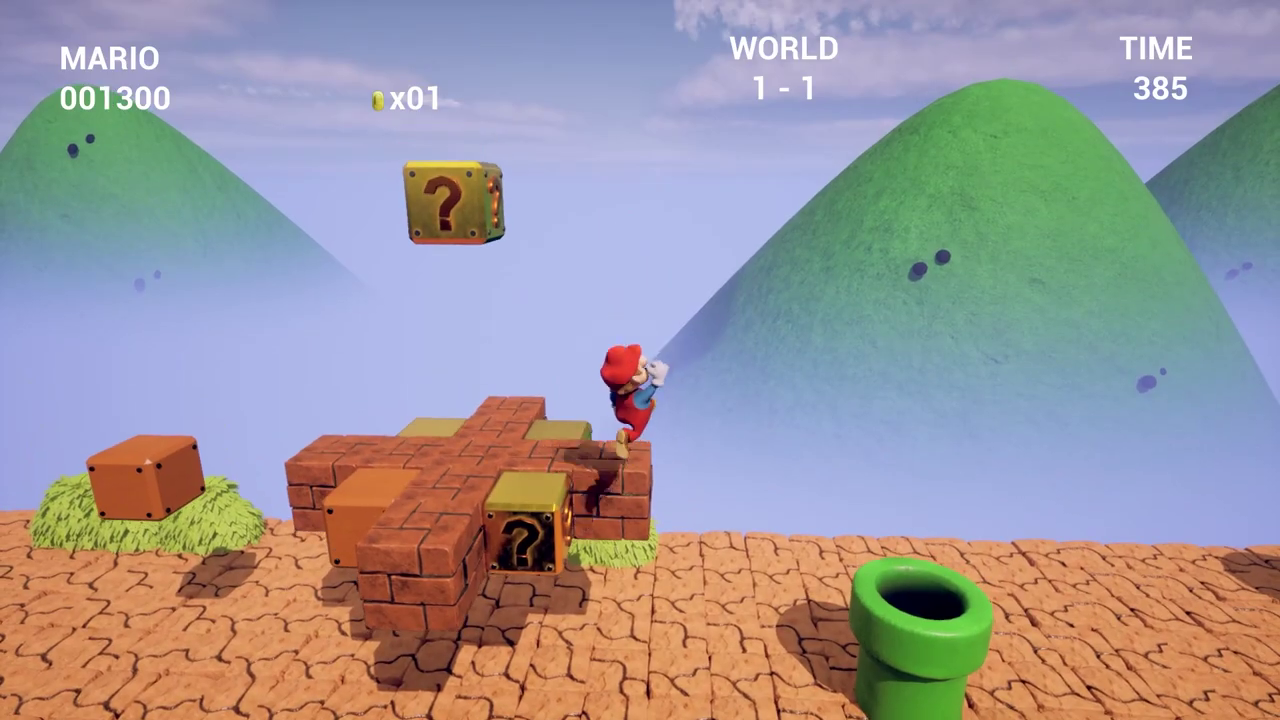
{"action": "key", "text": "space"}
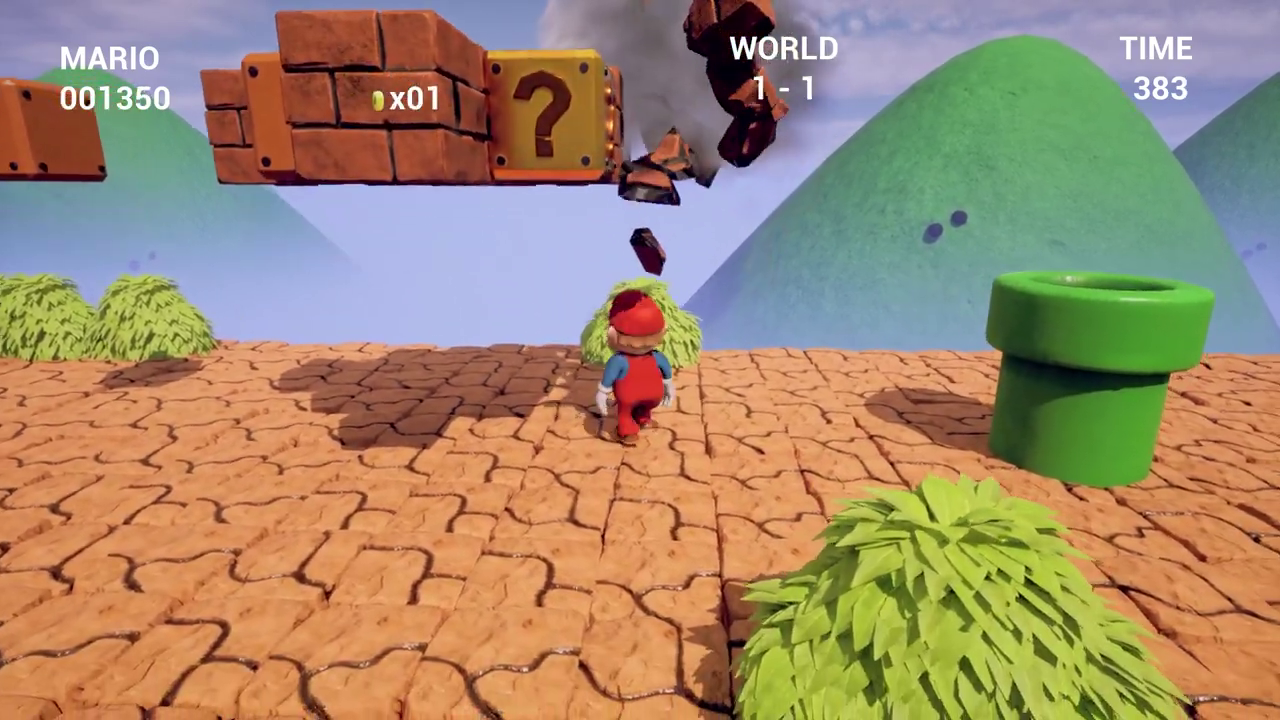
{"action": "key", "text": "space"}
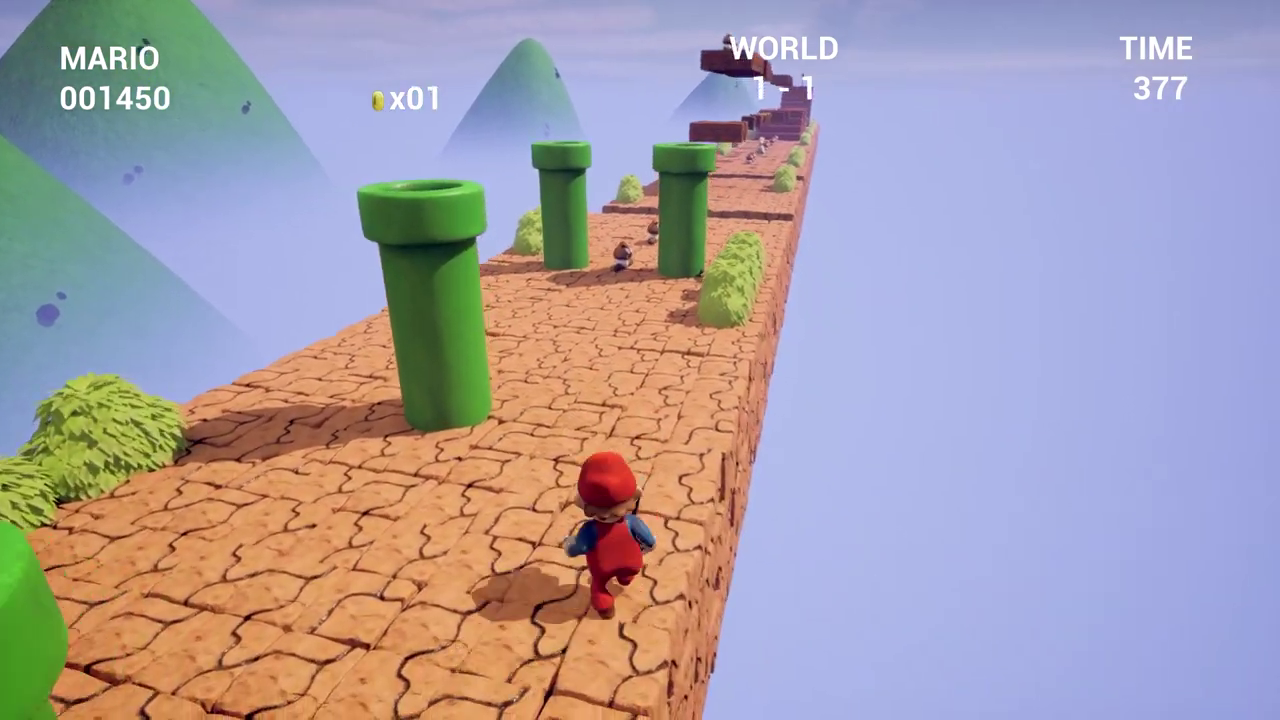
{"action": "key", "text": "space"}
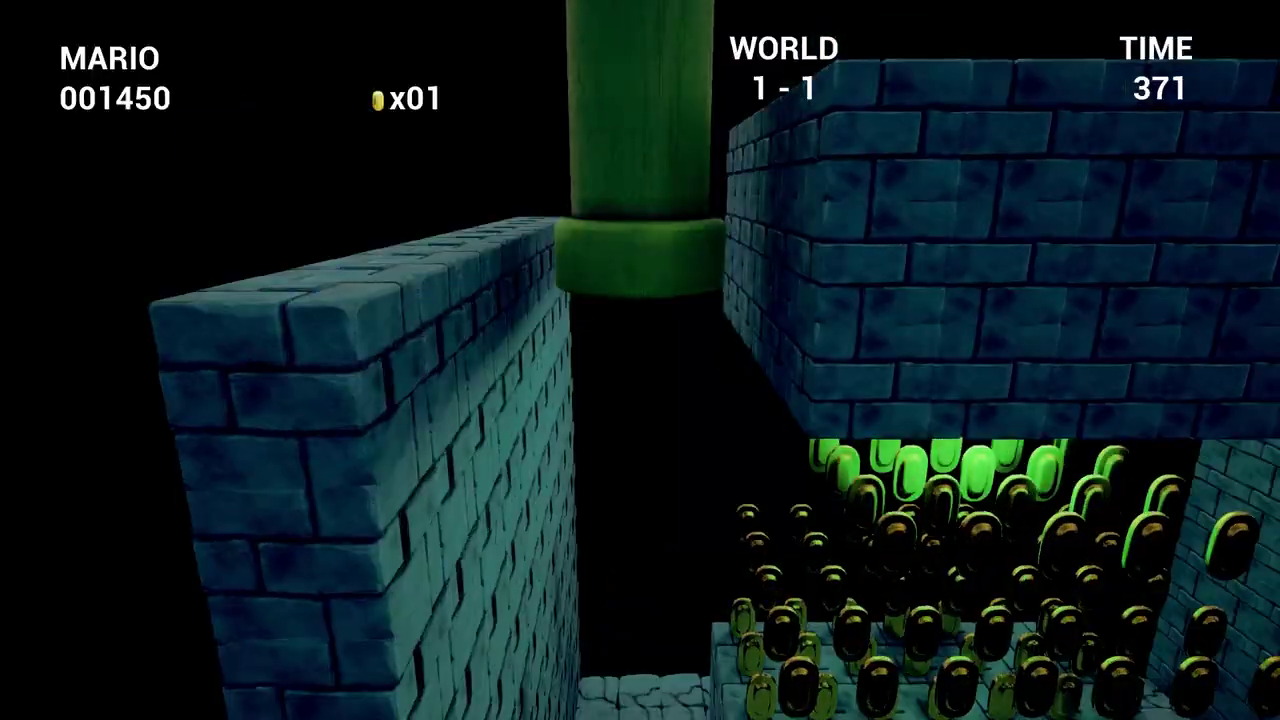
Drop into the underground room, collect the coins, and exit through the sideways pipe.
{"action": "key", "text": "Up"}
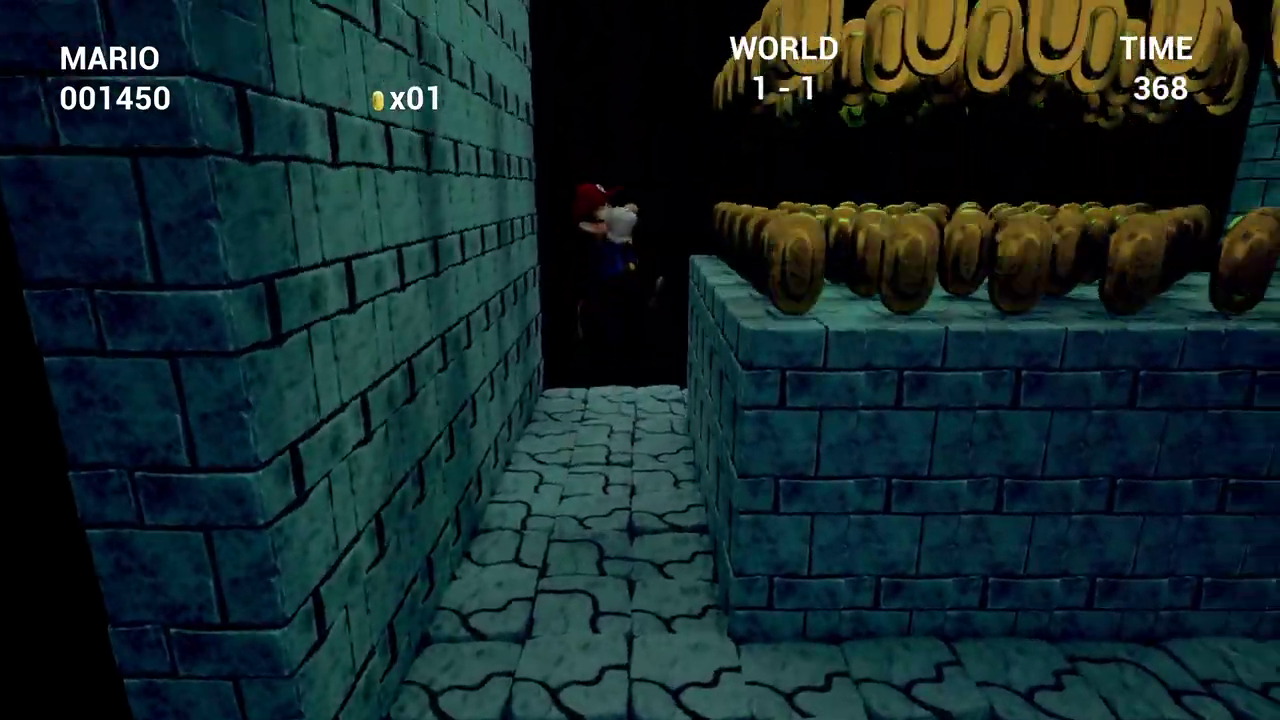
{"action": "key", "text": "space"}
{"action": "key", "text": "Up"}
{"action": "key", "text": "space"}
{"action": "key", "text": "Up"}
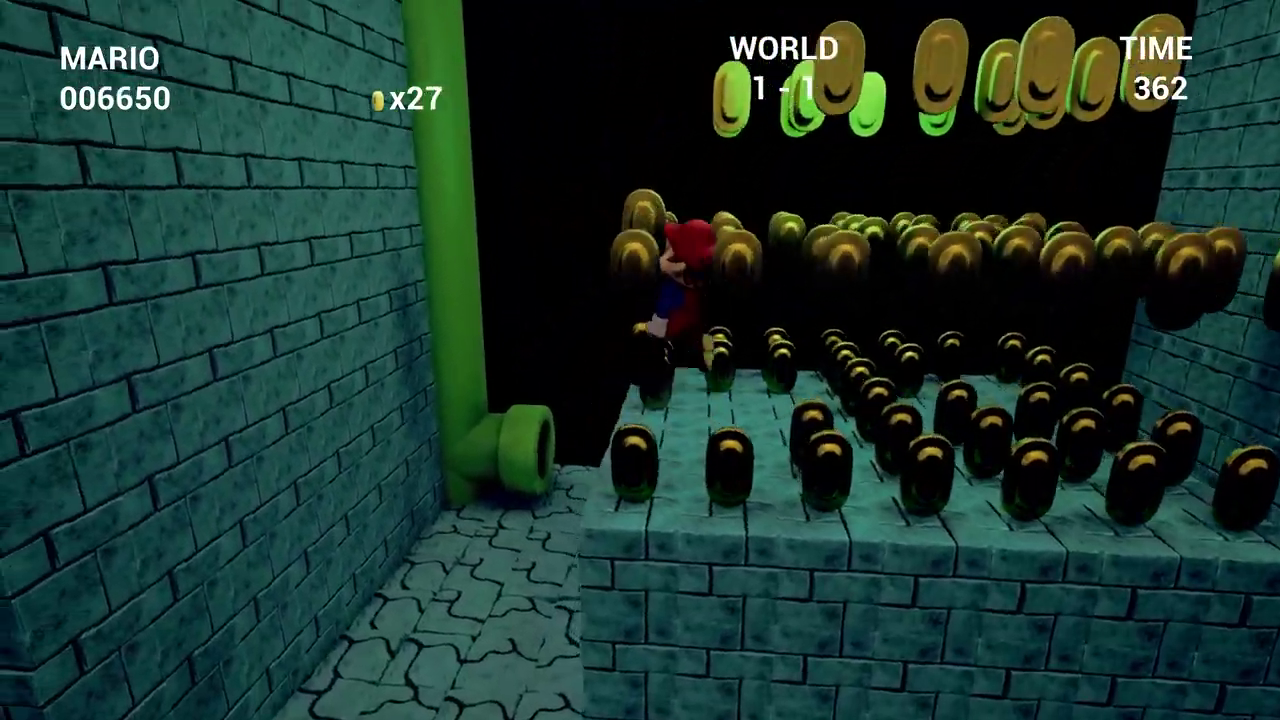
{"action": "key", "text": "Left"}
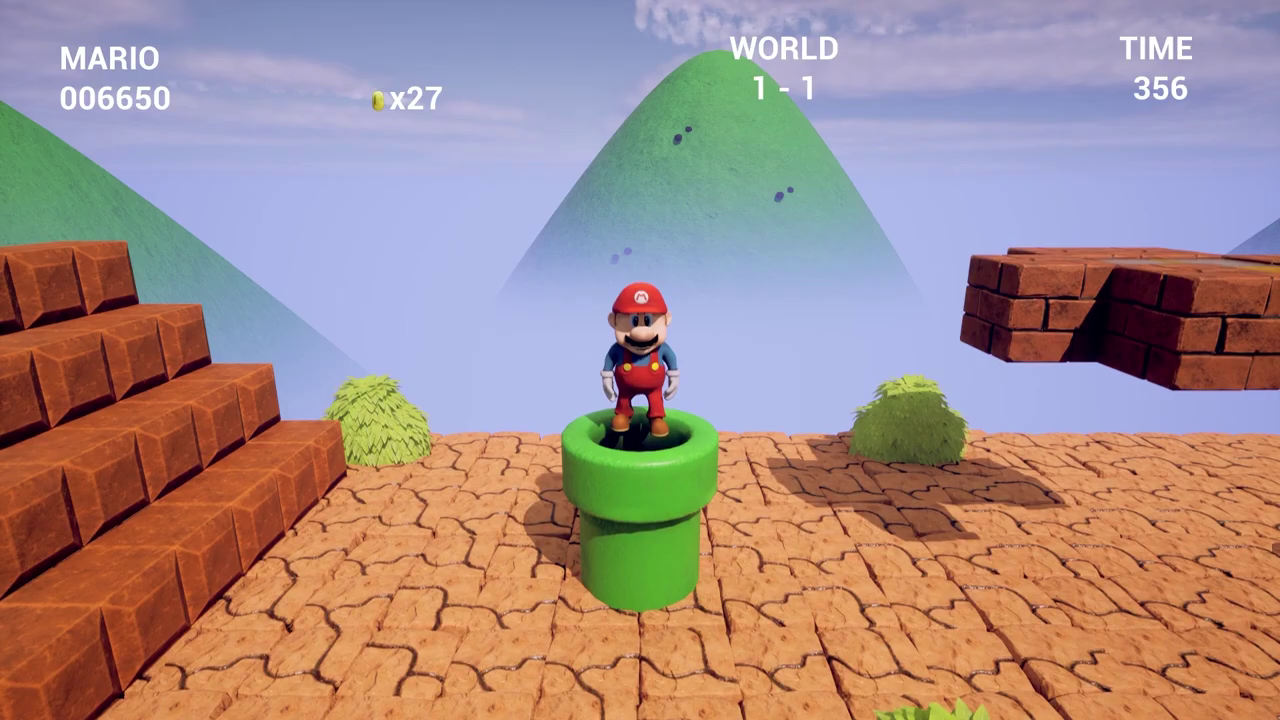
Hop off the pipe, run up to the Koopa, stomp it and kick its shell.
{"action": "key", "text": "Left"}
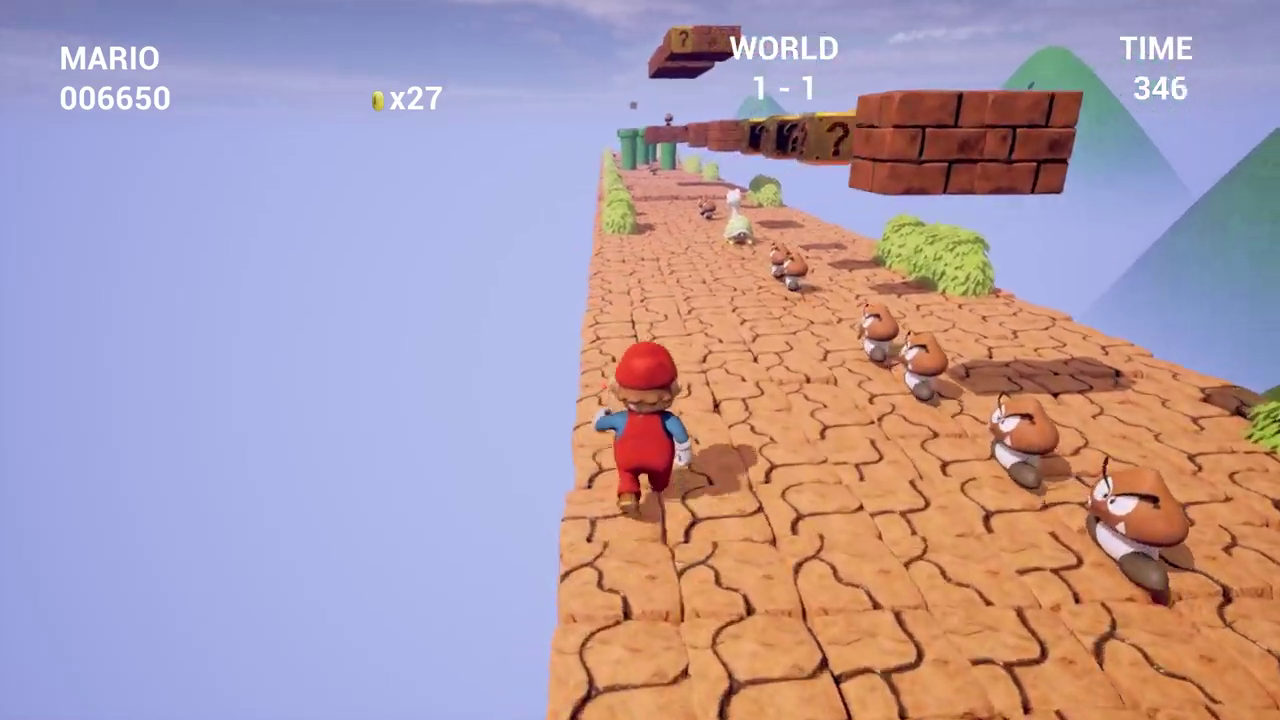
{"action": "key", "text": "Up"}
{"action": "key", "text": "Right"}
Run along the brick path toward the staircase, turn around and jump near the shell.
{"action": "key", "text": "Up"}
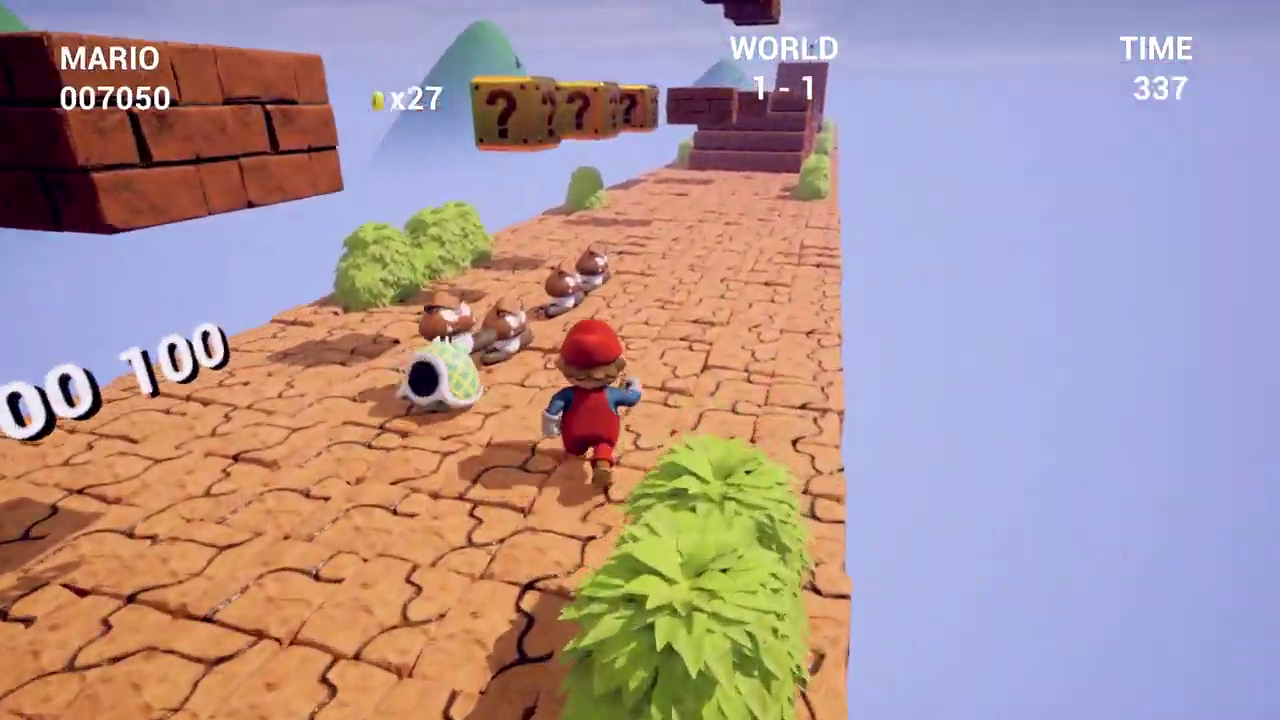
{"action": "key", "text": "Up"}
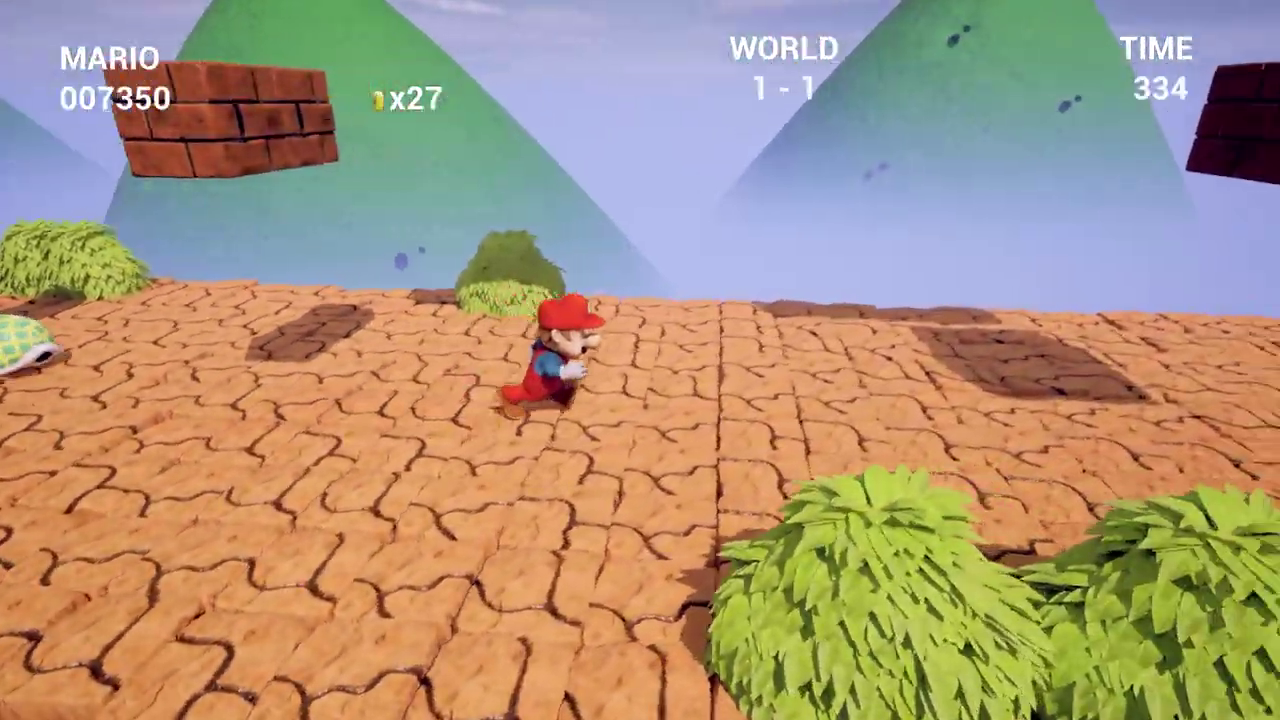
{"action": "key", "text": "Up"}
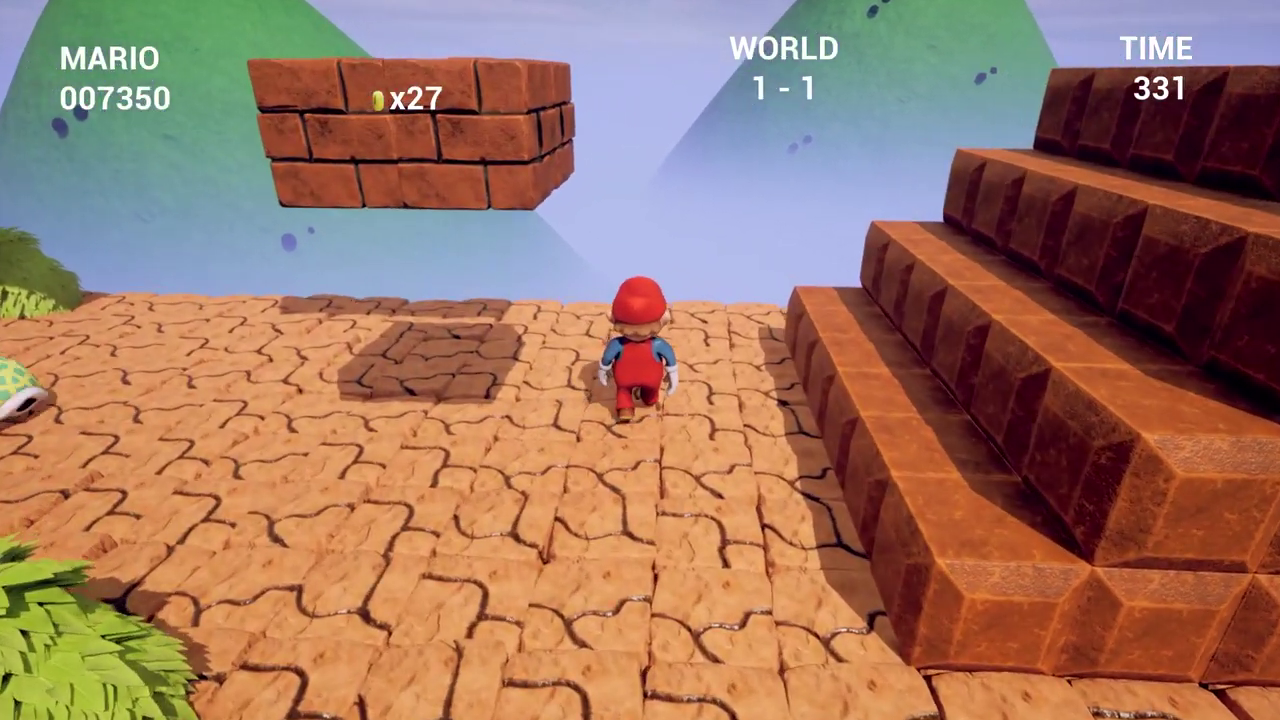
{"action": "key", "text": "Down"}
{"action": "key", "text": "space"}
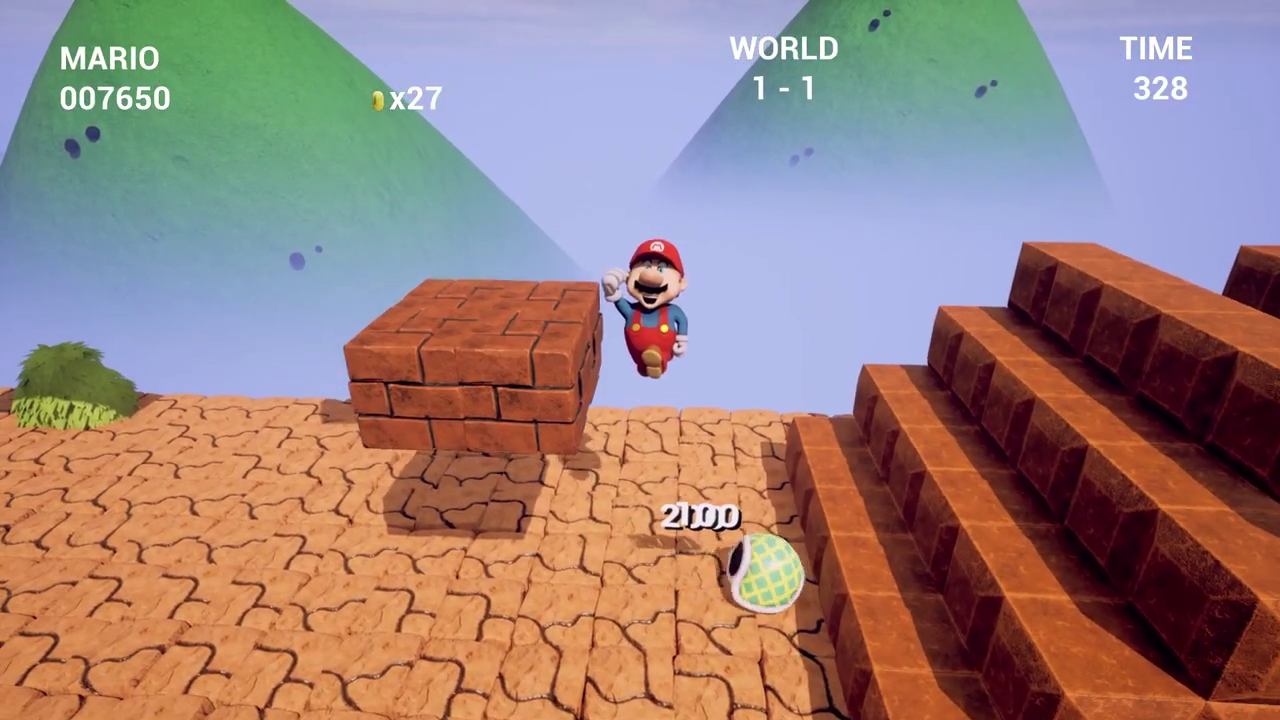